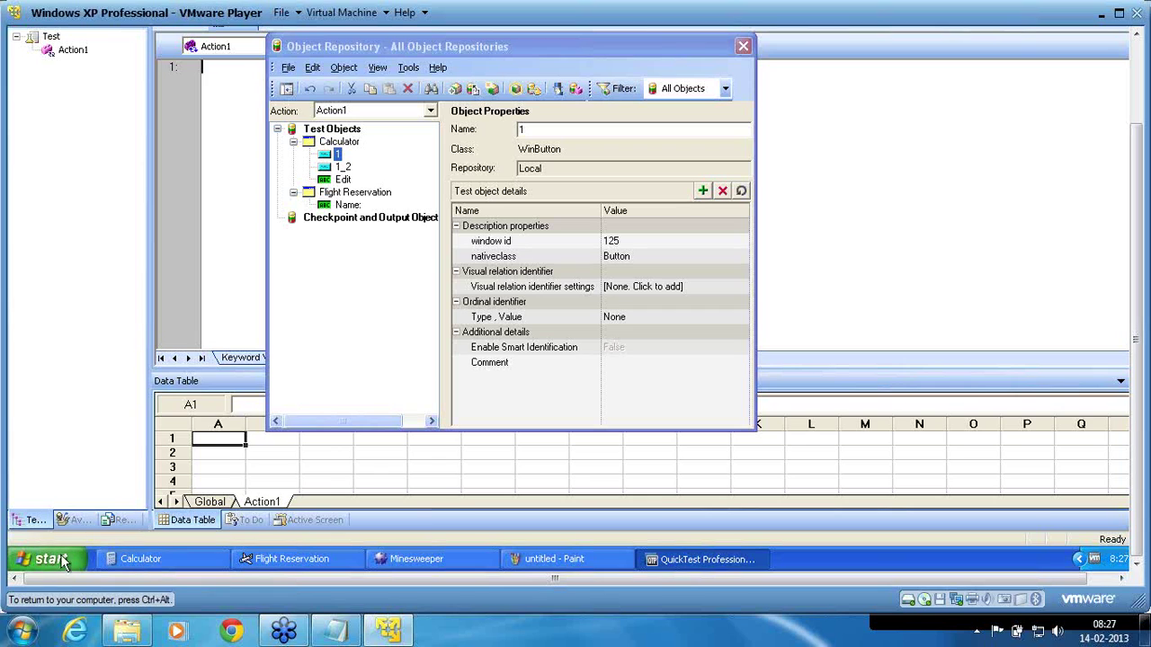
Run notepad in the virtual machine and move its window clear of the Object Repository
click(55, 559)
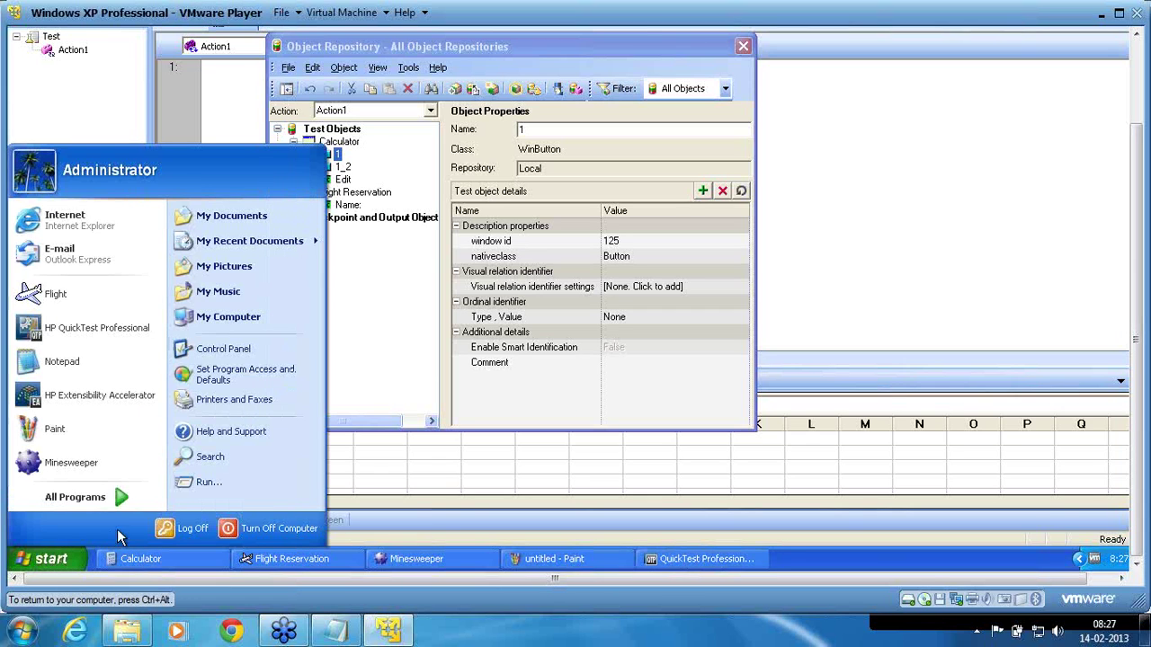
click(211, 482)
text(m)
key(BackSpace)
text(notepad)
key(Return)
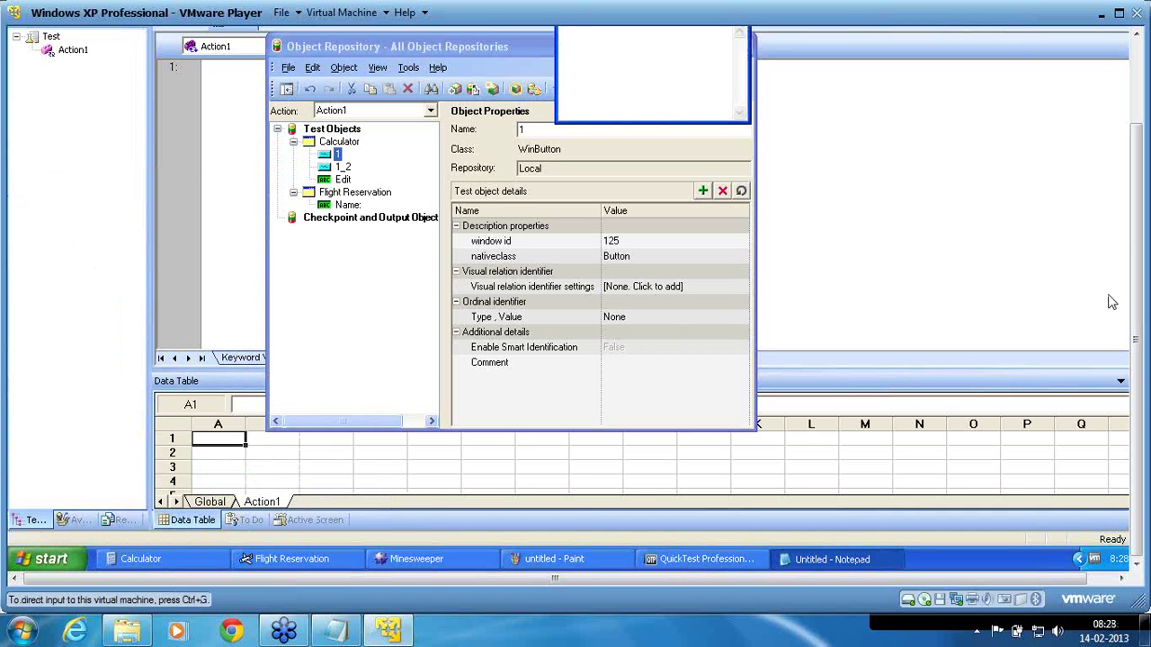
drag(1134, 304, 1116, 223)
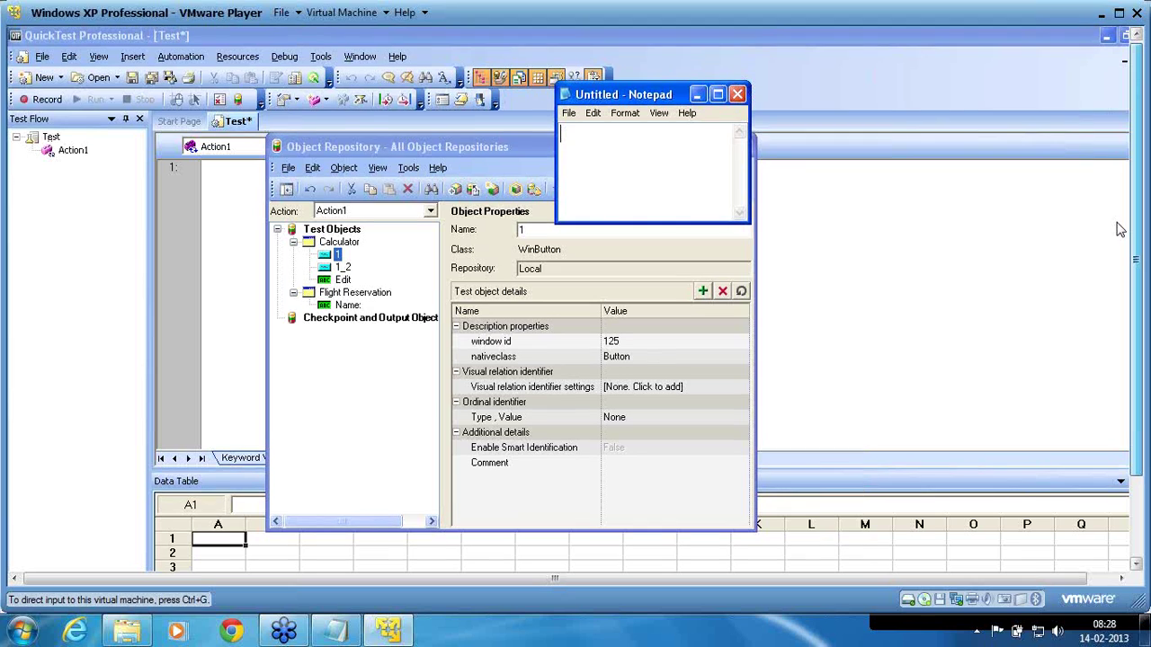
drag(632, 102, 872, 68)
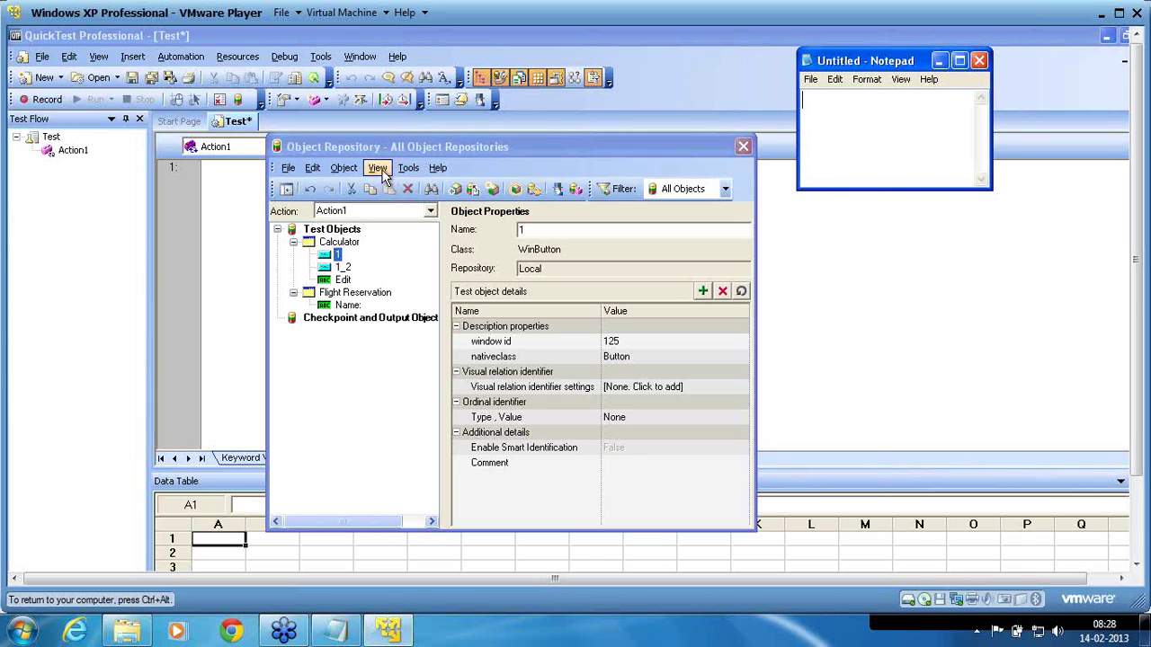
Add the Notepad window to the local repository with the filter Selected object only (no descendants), and highlight it in the application
click(344, 168)
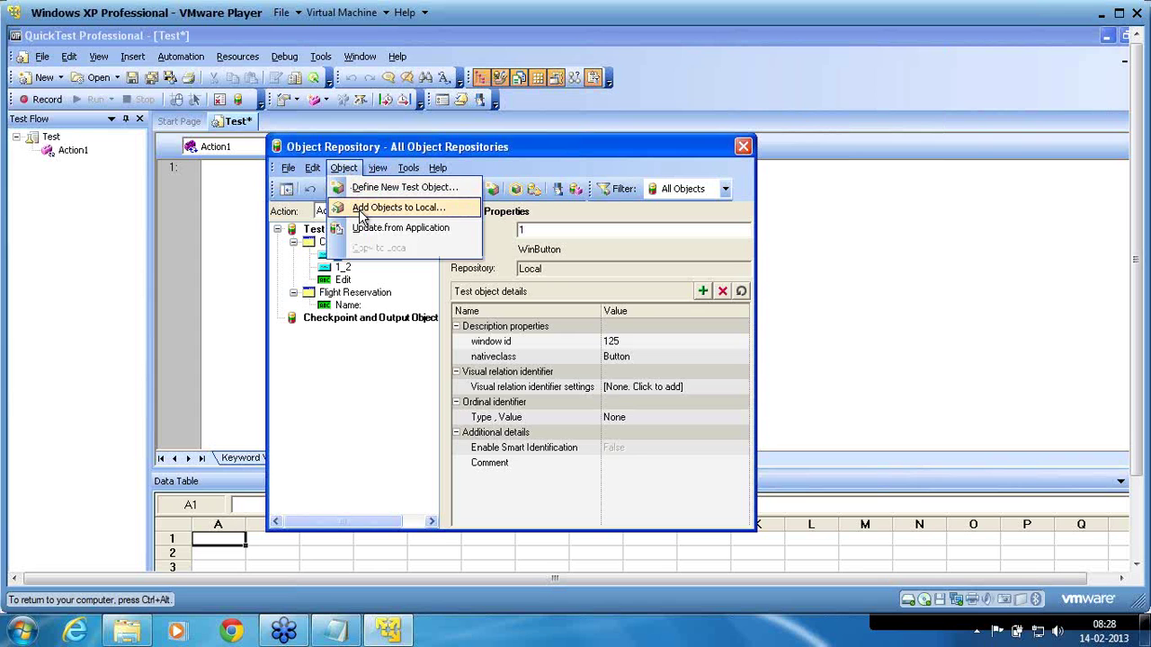
click(395, 208)
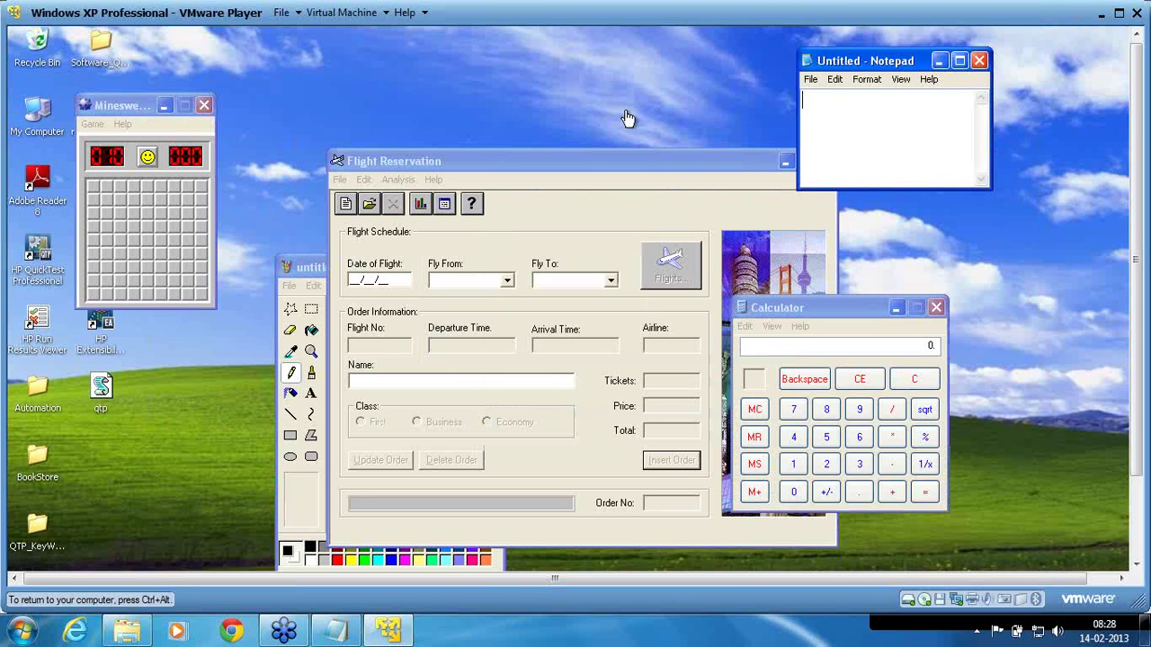
click(836, 64)
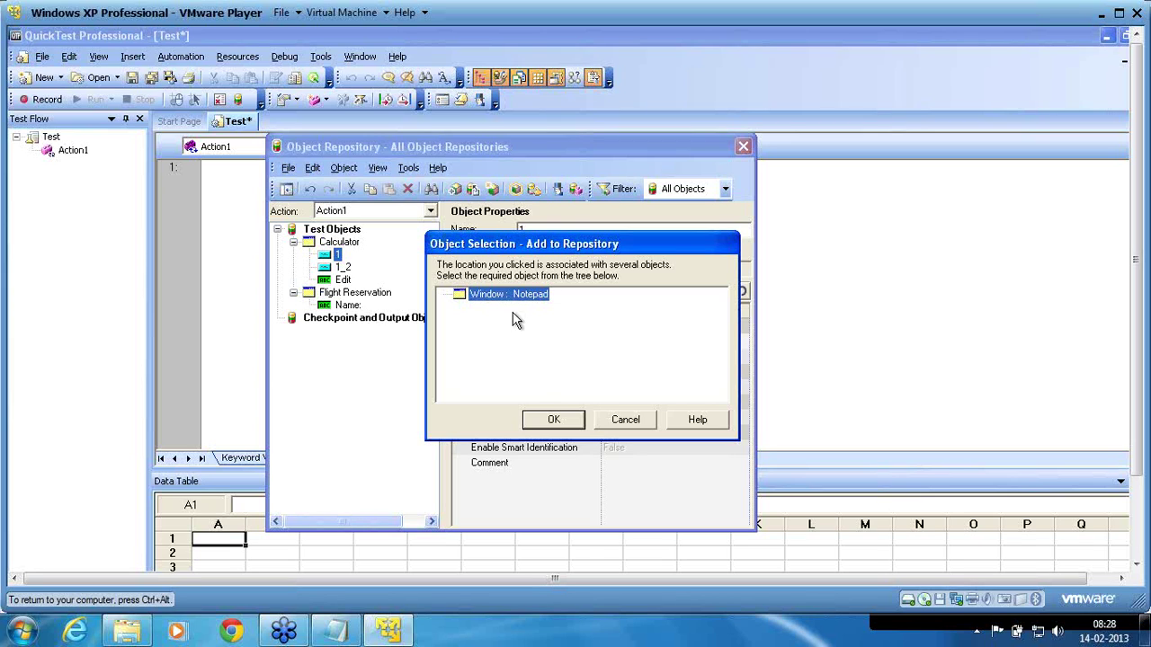
click(558, 428)
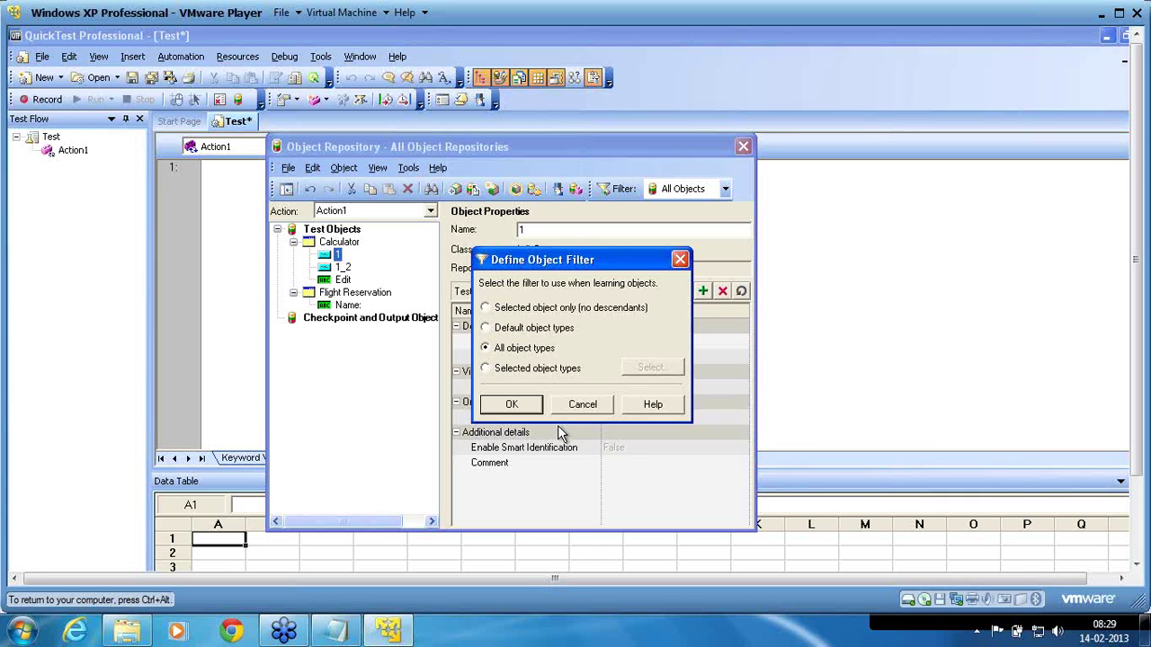
click(490, 311)
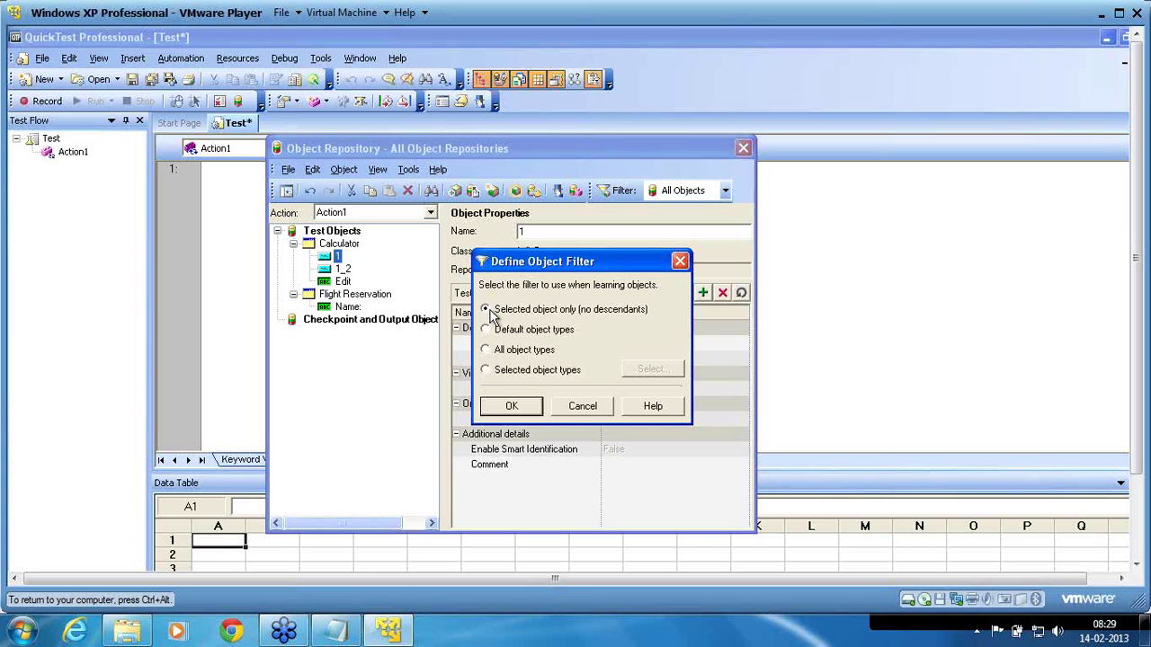
click(511, 408)
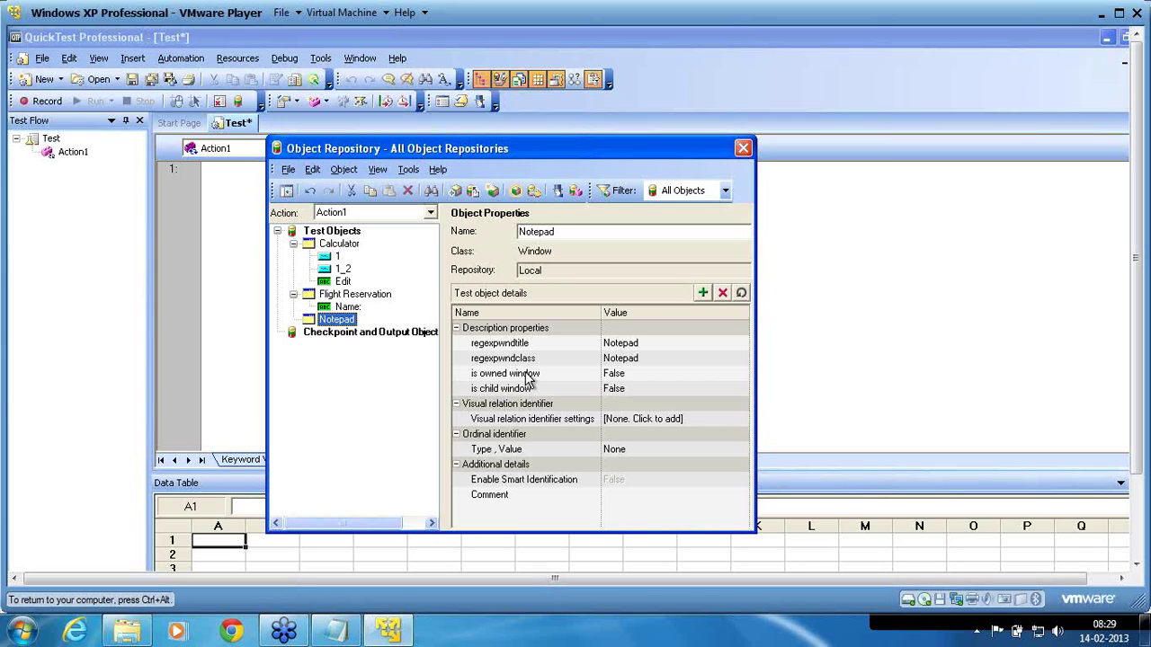
click(516, 193)
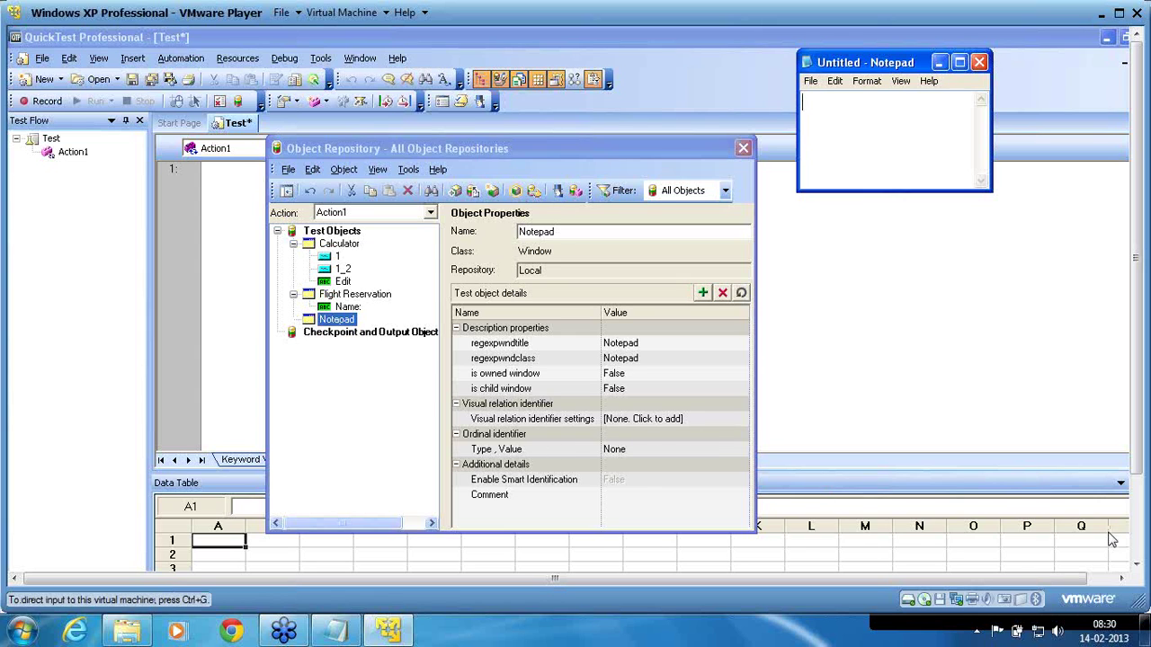
Launch a second Notepad instance and place its window directly below the first Notepad window
click(1136, 544)
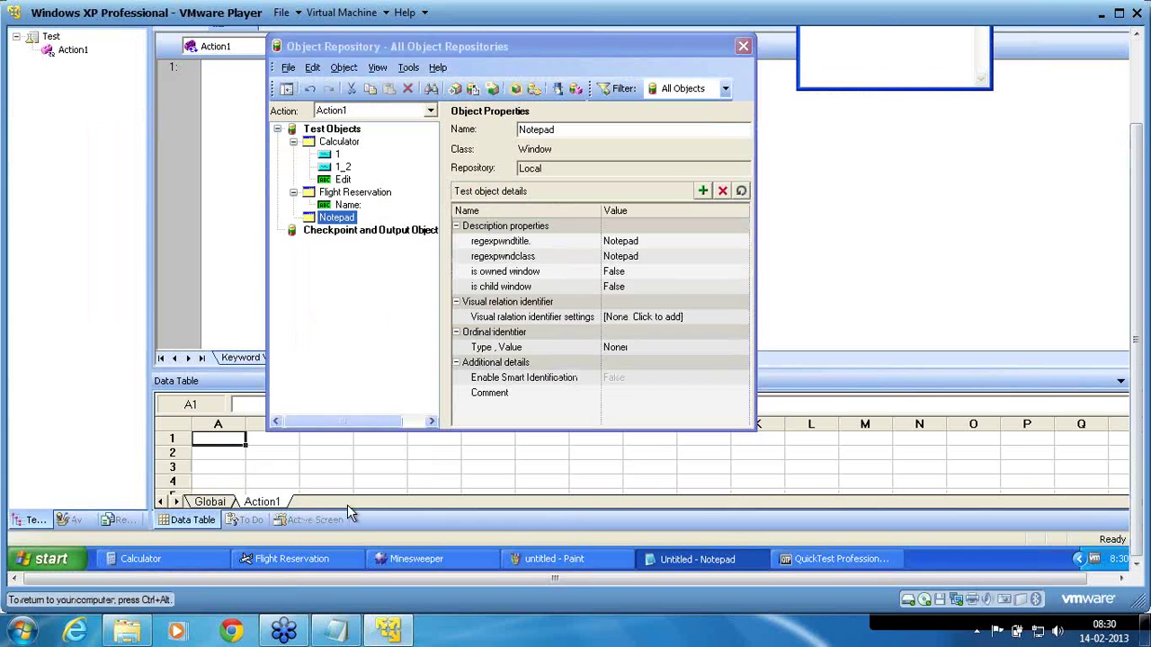
click(66, 558)
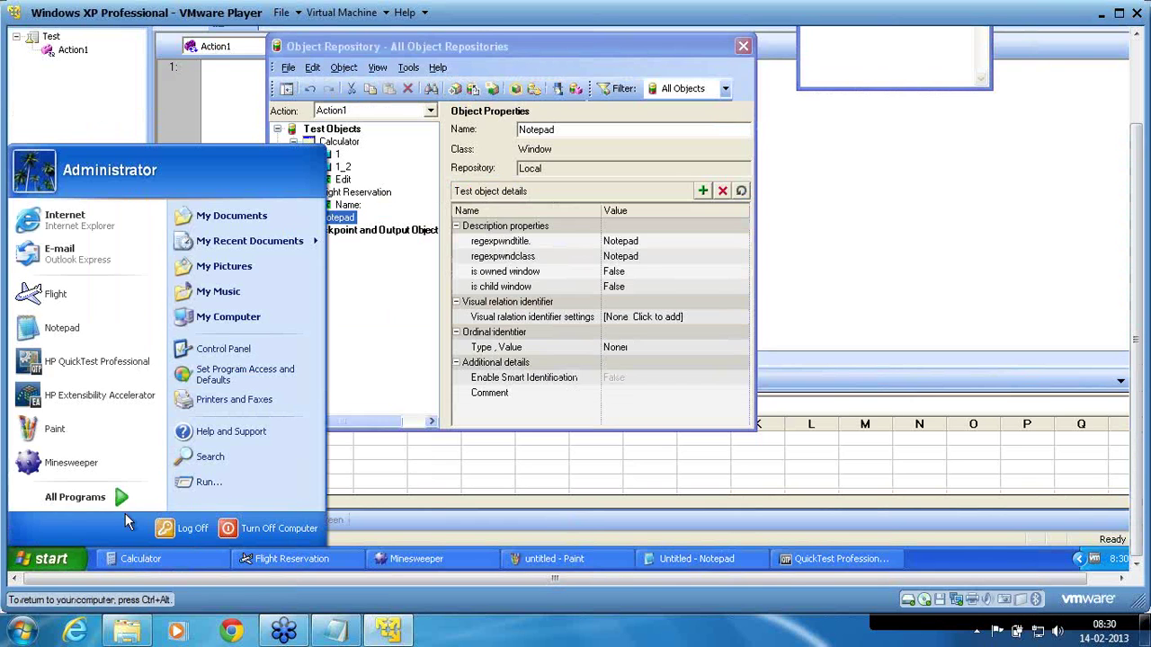
click(212, 482)
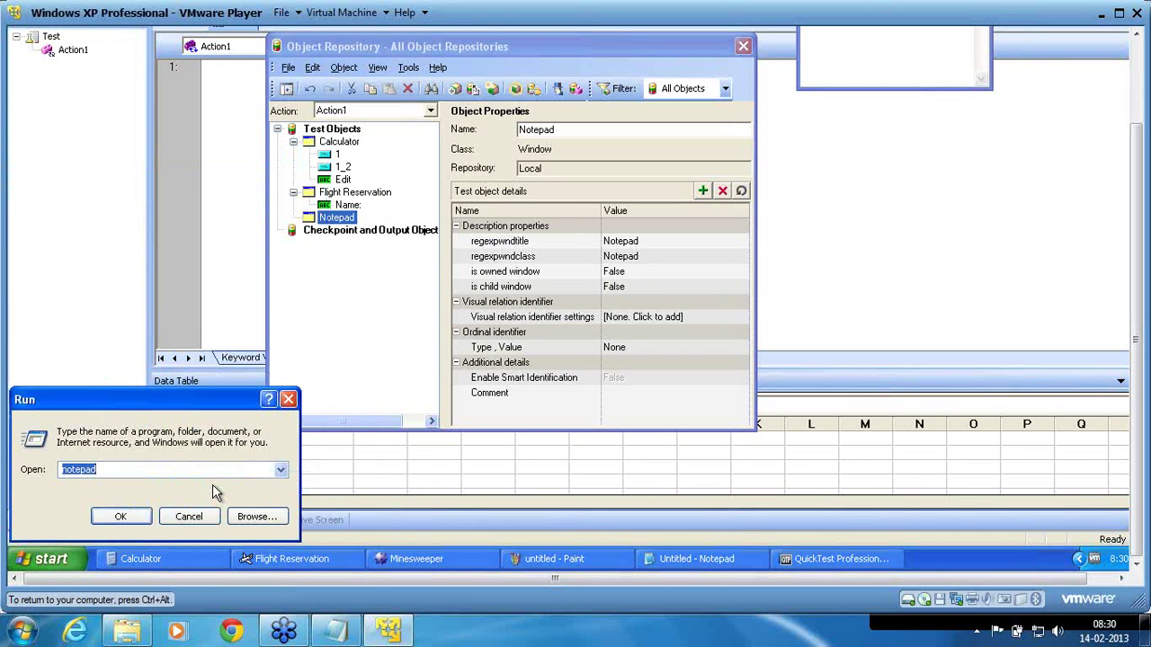
key(Return)
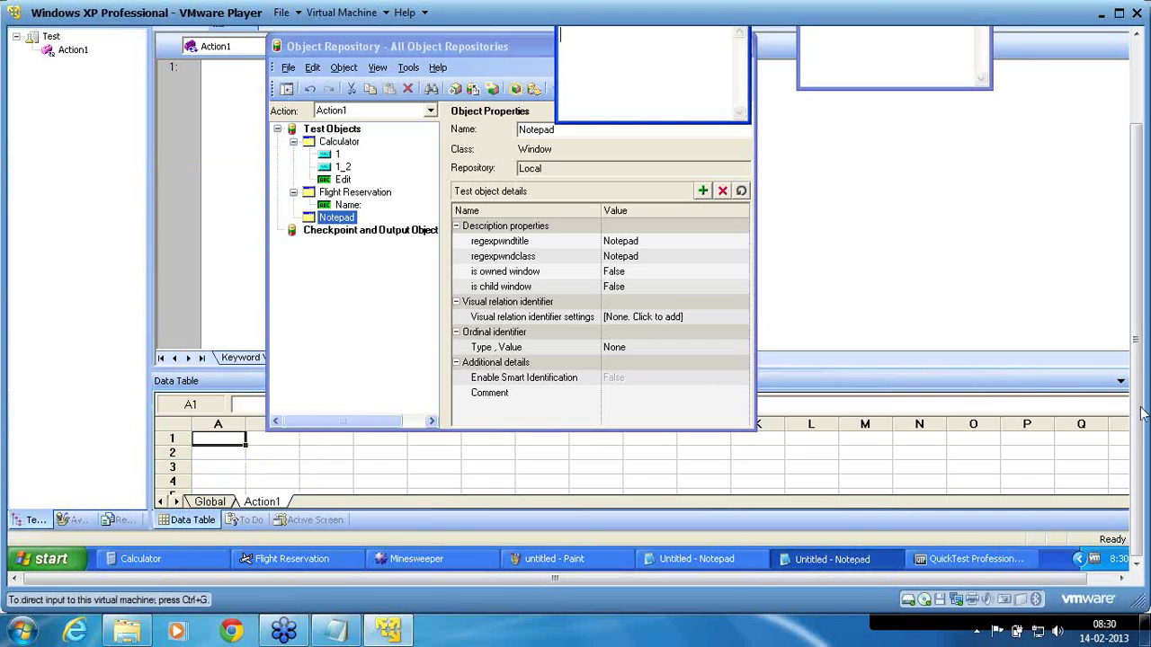
scroll(1140, 407, up, 3)
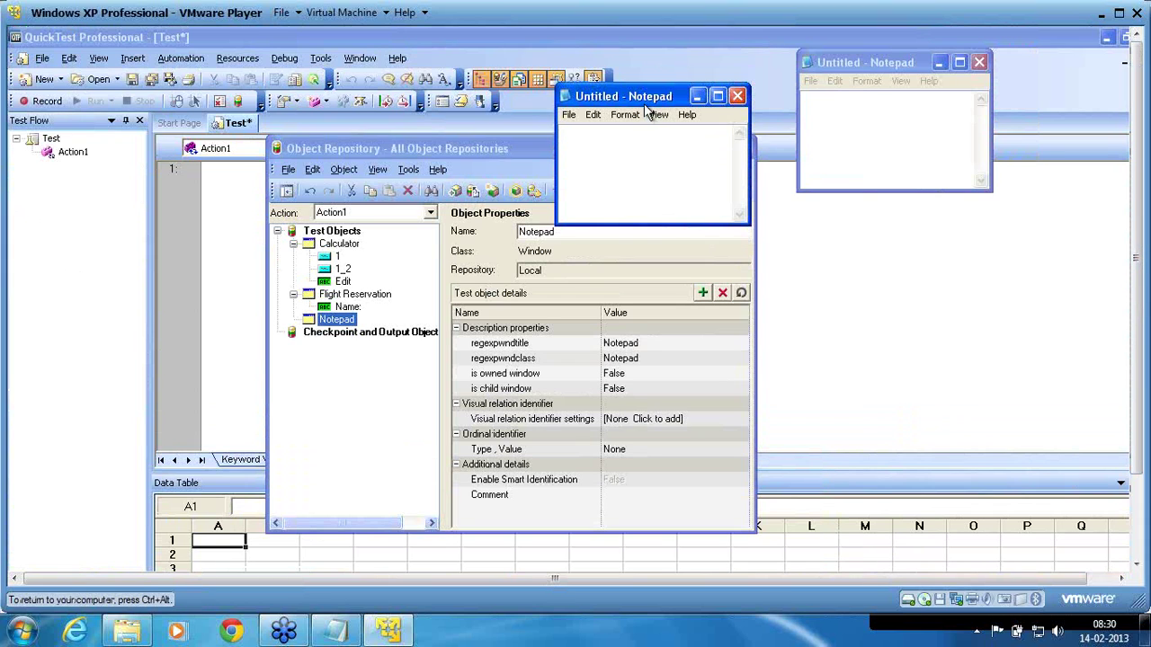
drag(642, 98, 881, 225)
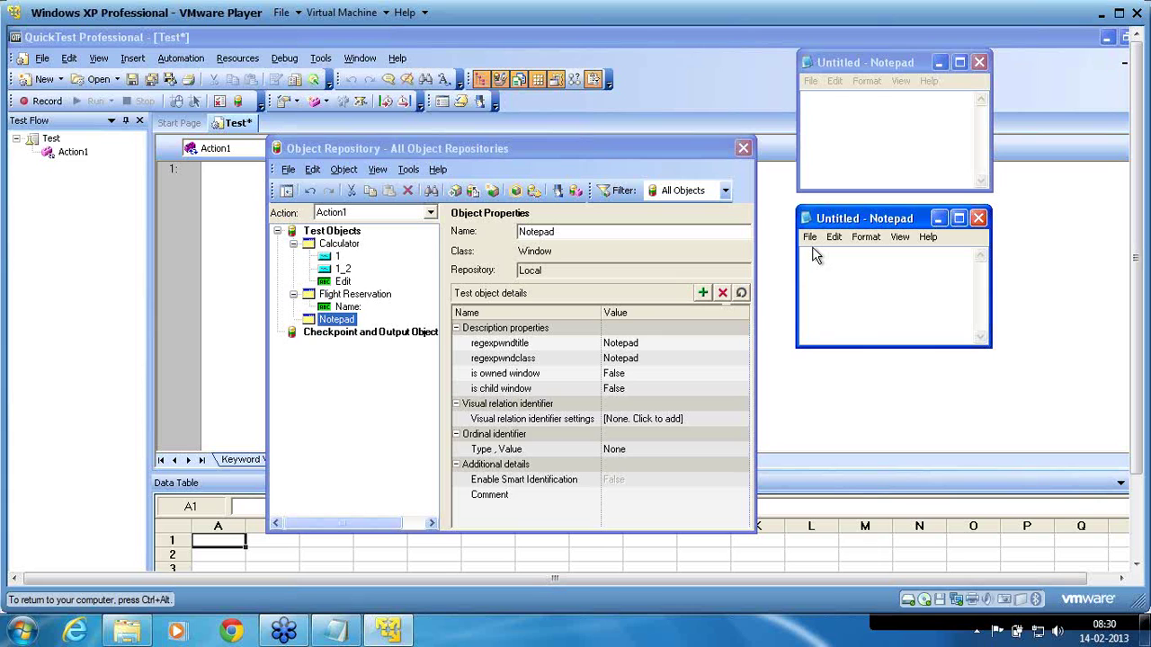
Examine the Notepad object's description properties: regexpwndtitle, regexpwndclass, is owned window and is child window
click(530, 347)
click(532, 360)
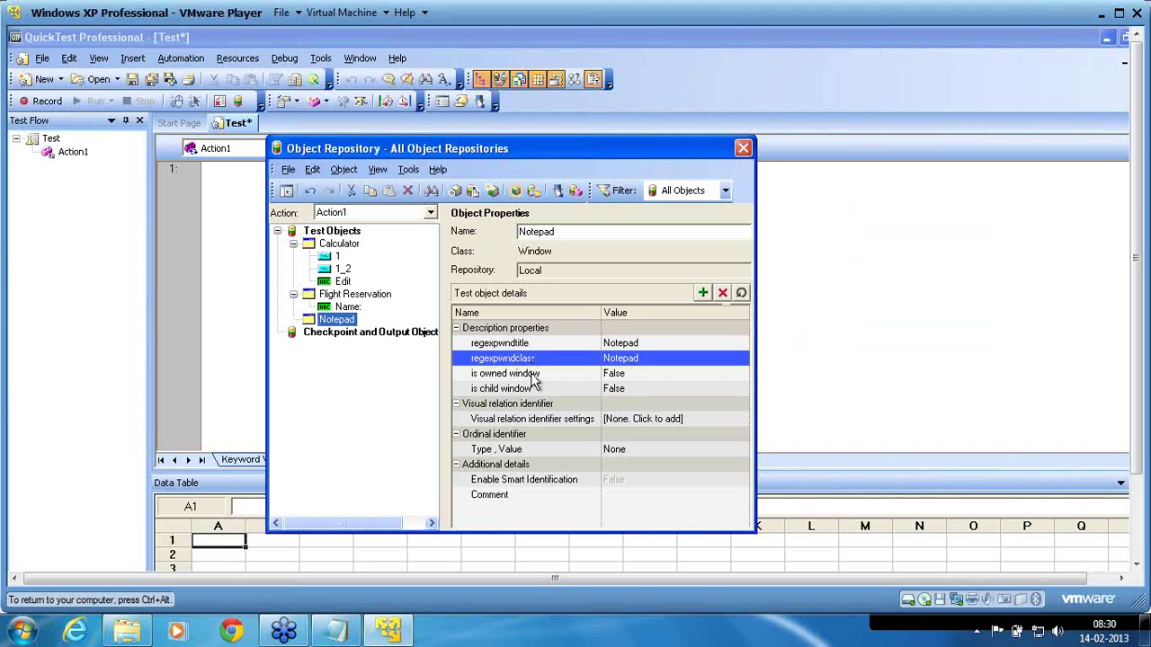
click(533, 373)
click(533, 390)
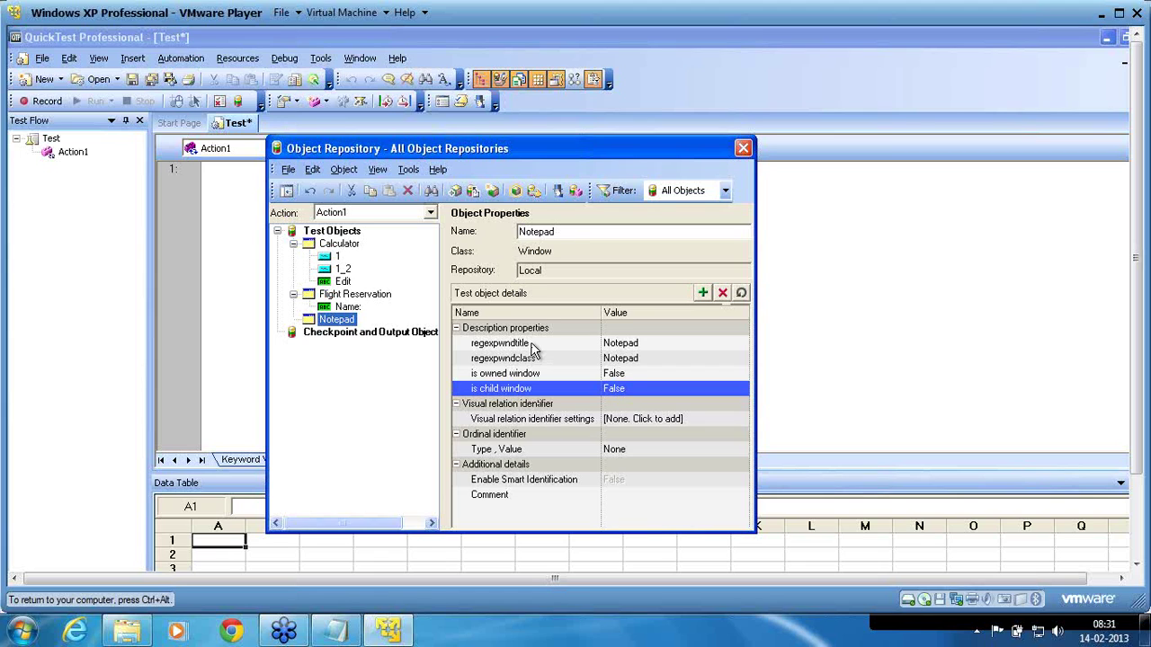
click(533, 347)
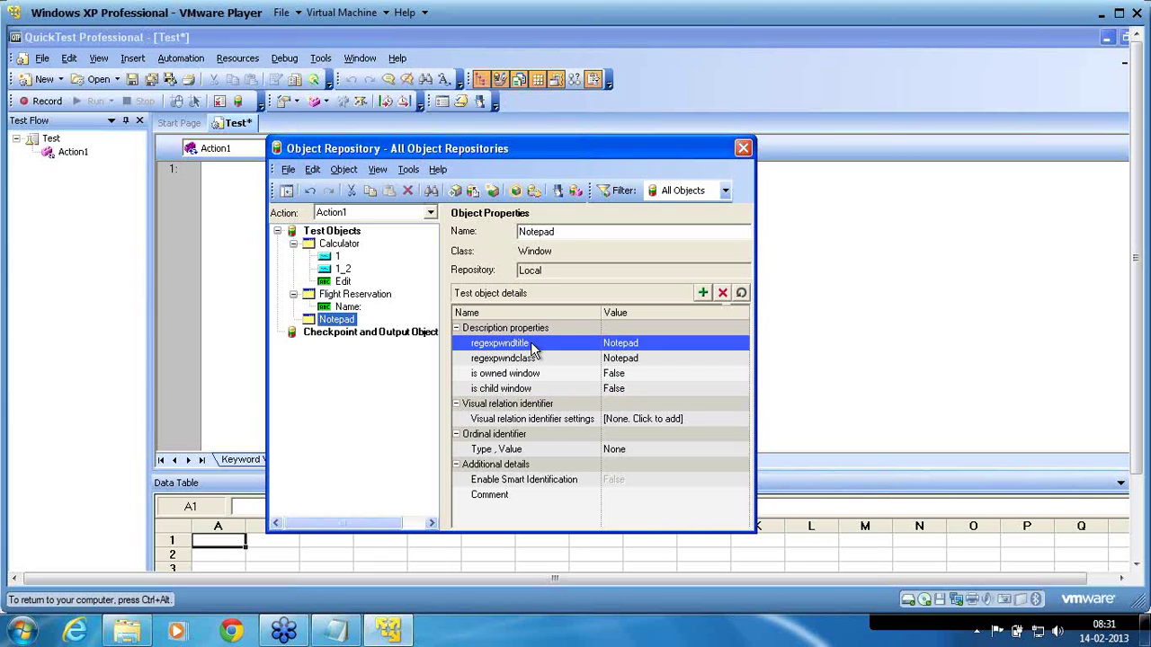
click(534, 358)
click(533, 376)
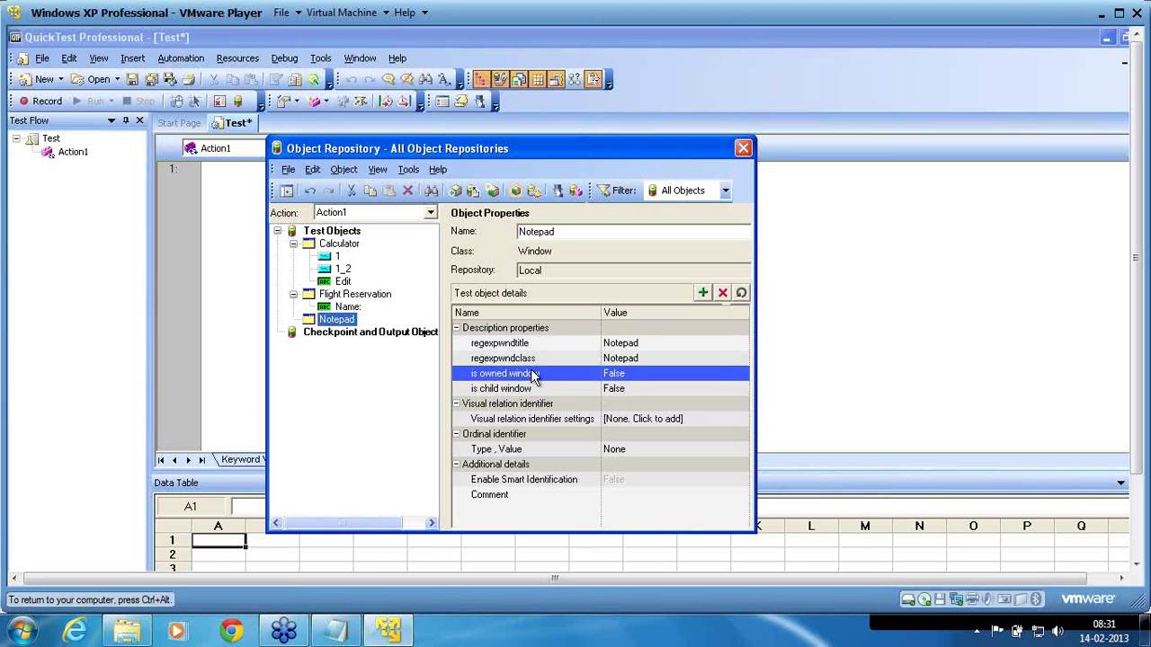
click(535, 391)
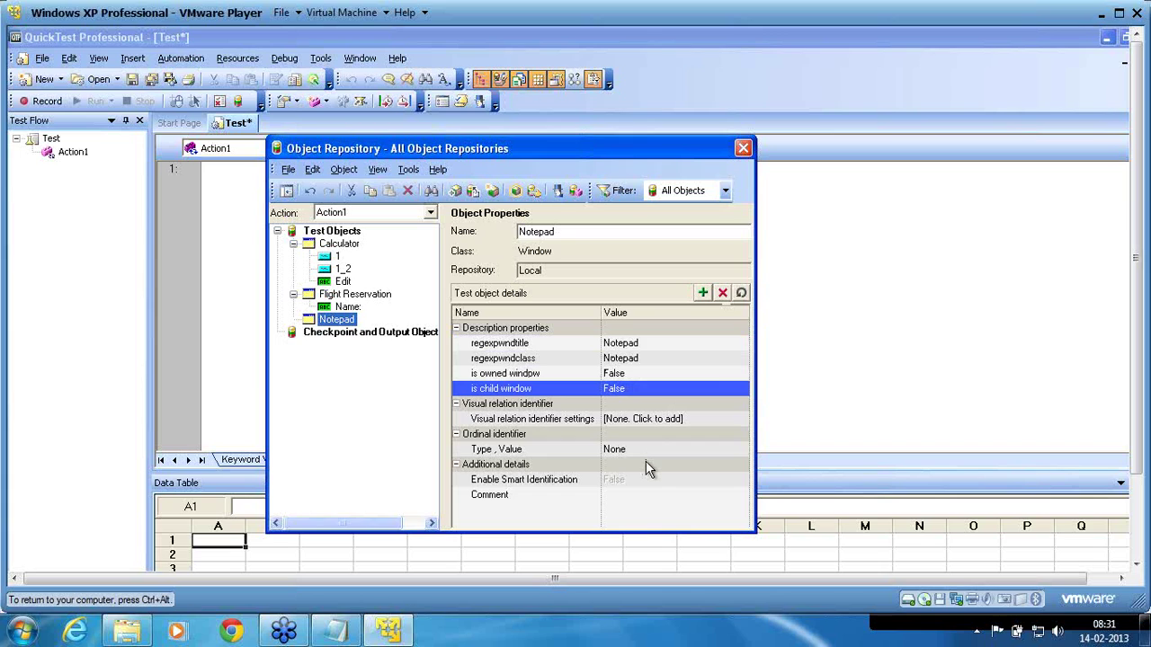
Try to highlight the Notepad test object in the application while both Notepad windows are open
key(ctrl+alt)
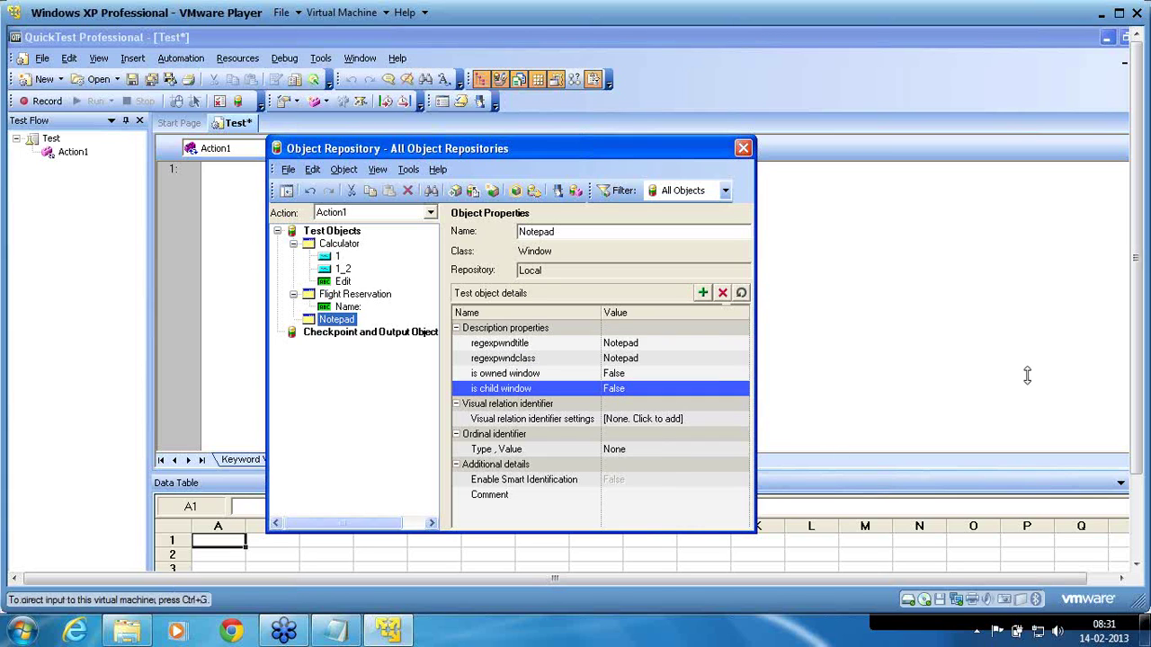
key(alt+Tab)
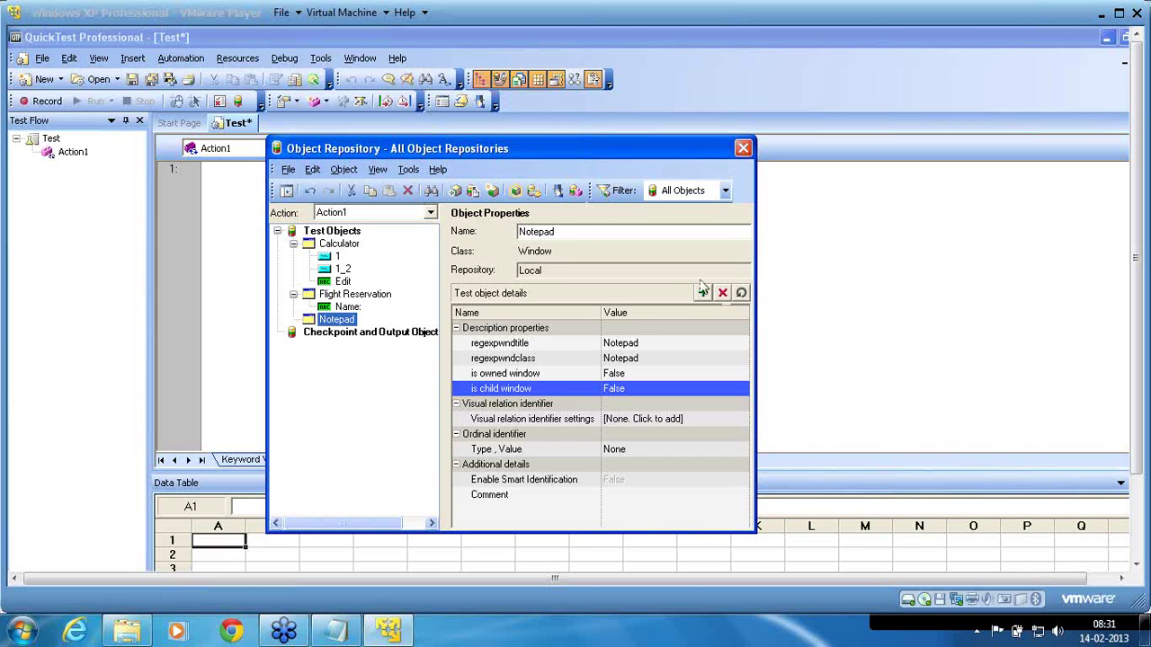
click(517, 196)
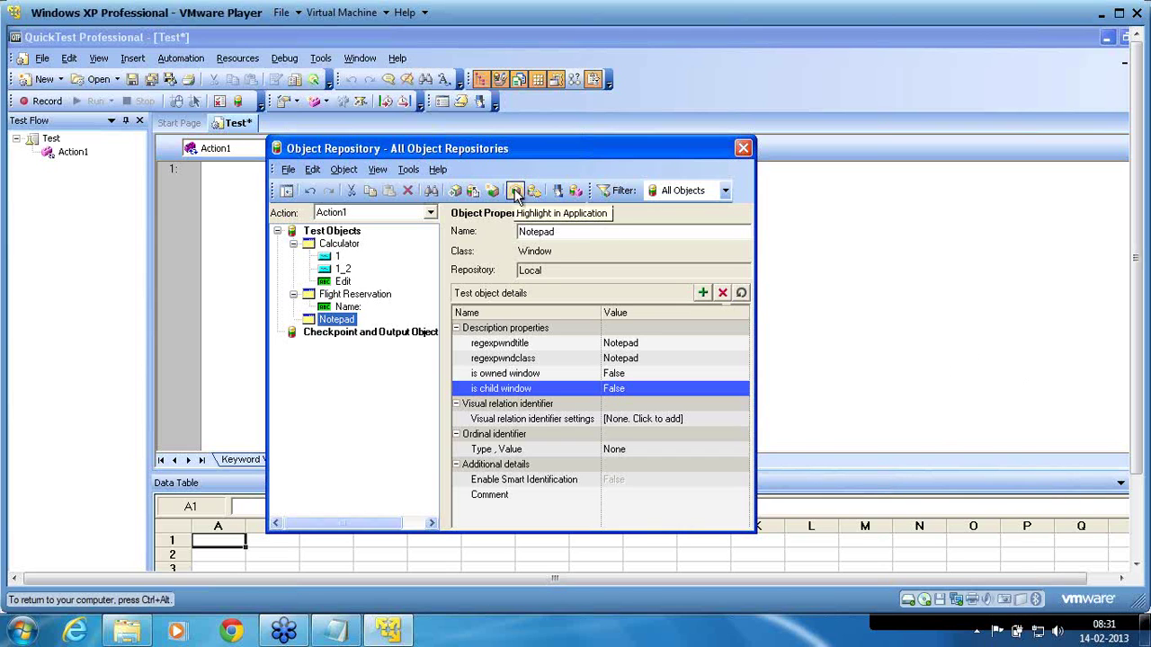
click(517, 191)
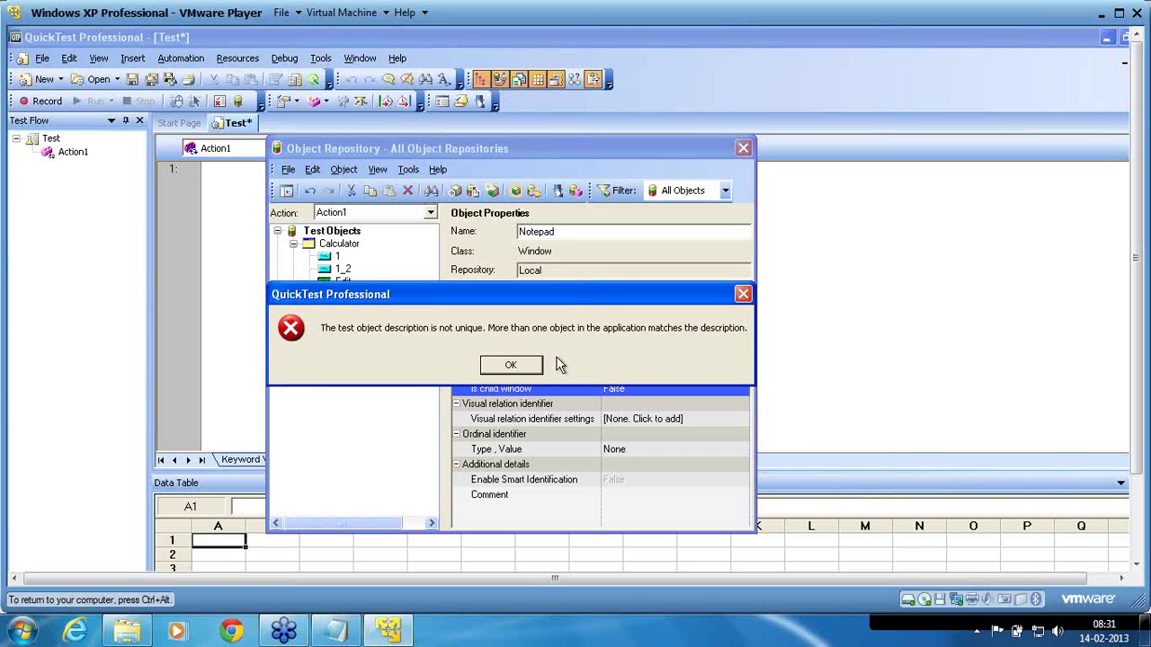
click(530, 364)
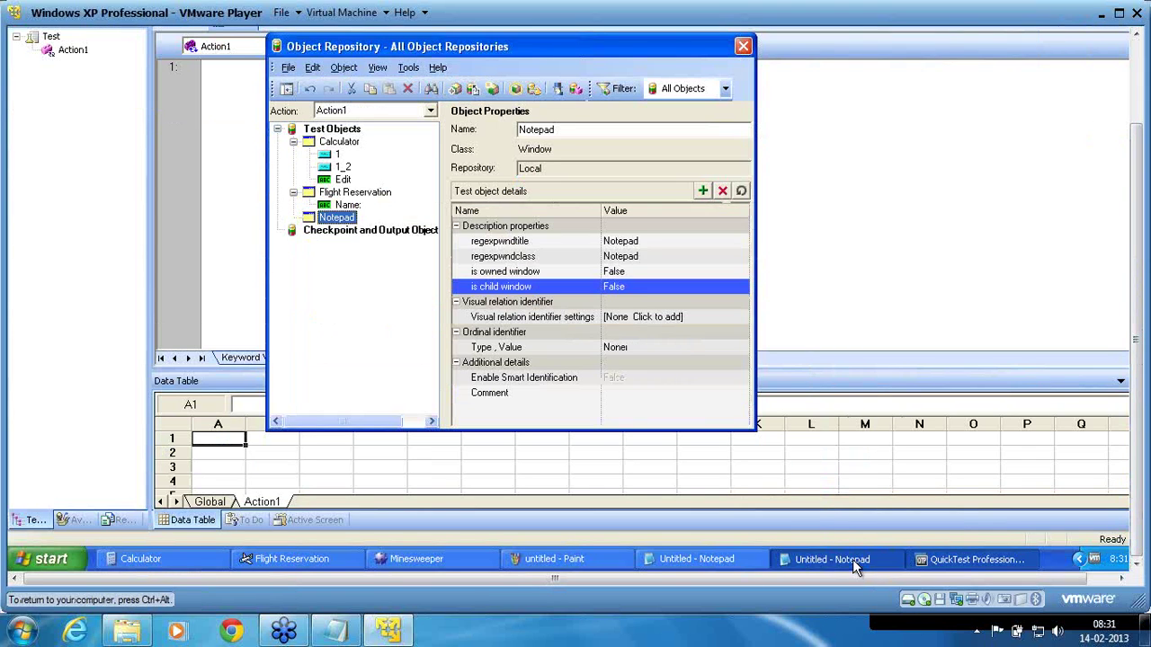
Bring both Notepad windows forward and save the second one's file to the Desktop as qtponline
click(852, 559)
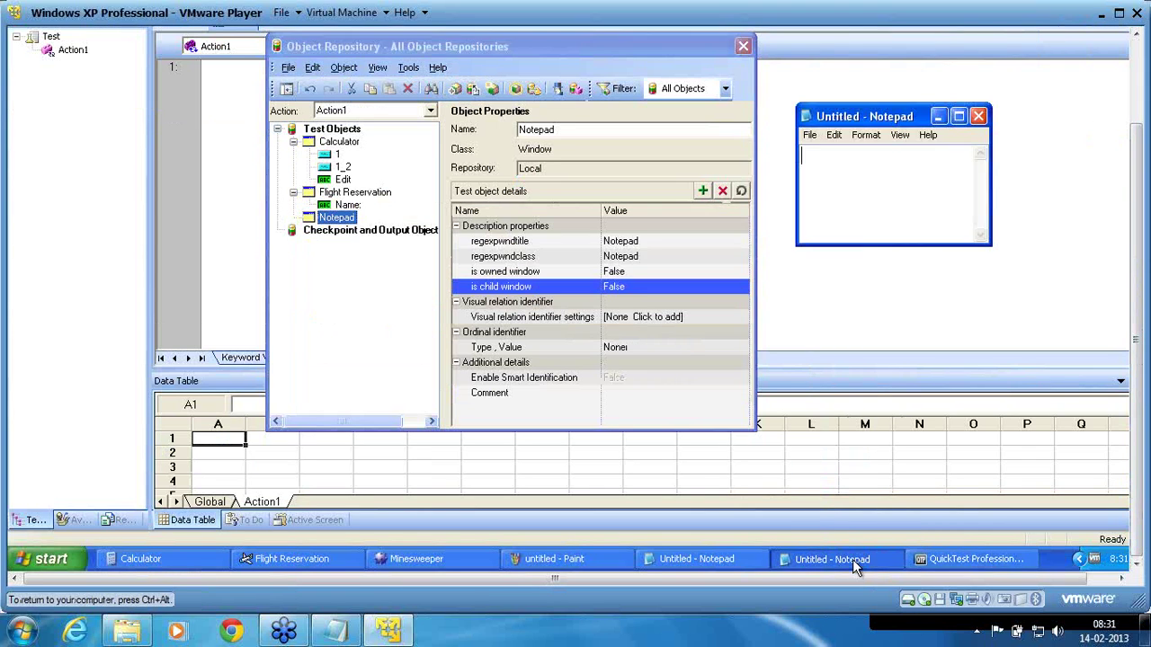
click(742, 557)
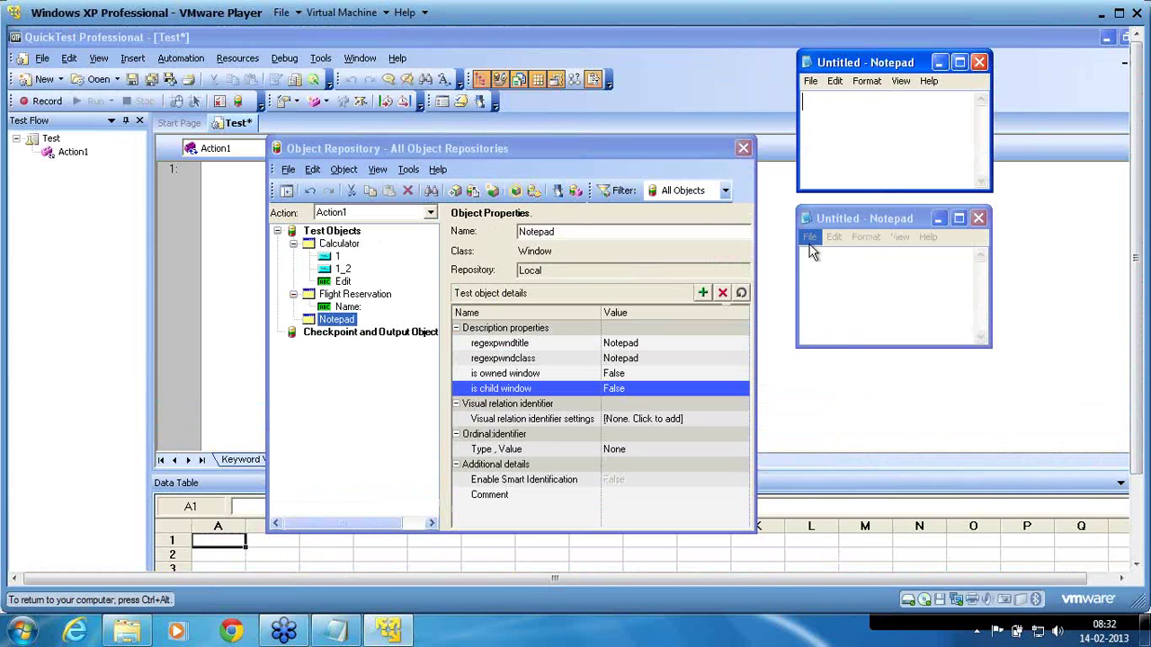
click(810, 236)
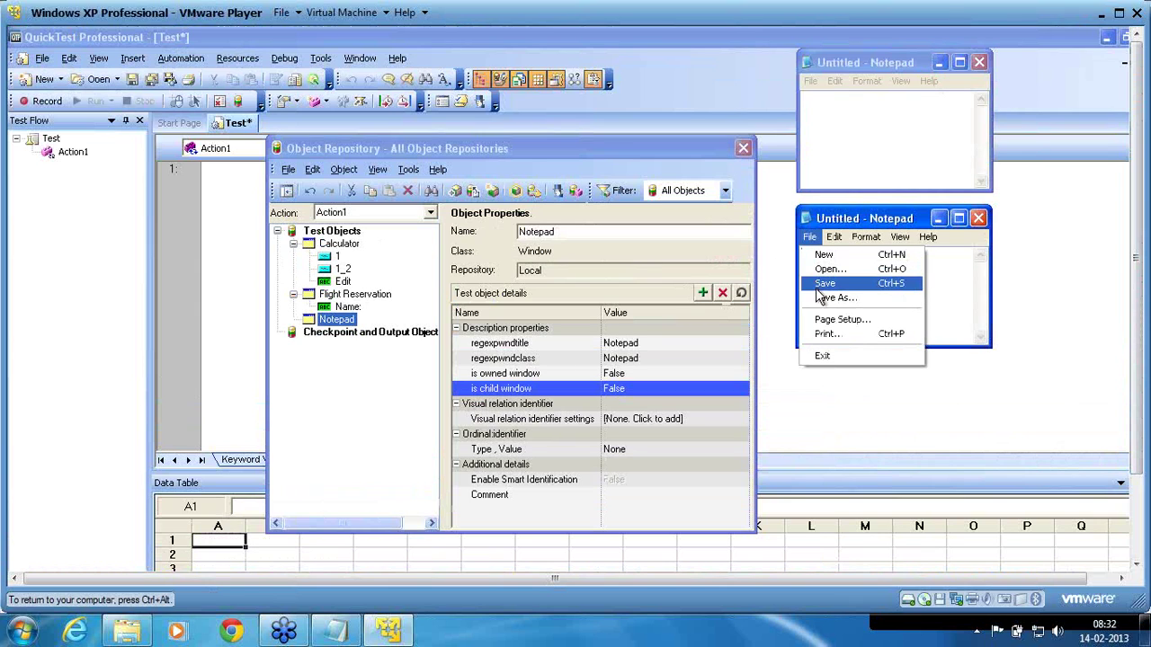
click(820, 297)
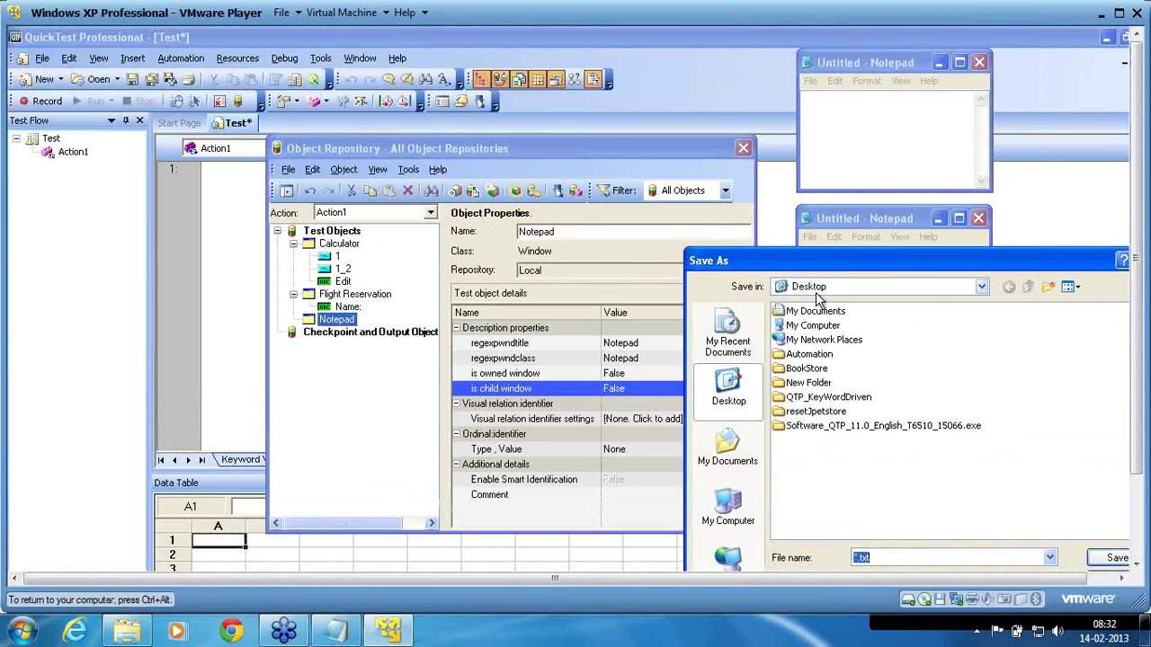
text(qtponline)
key(Return)
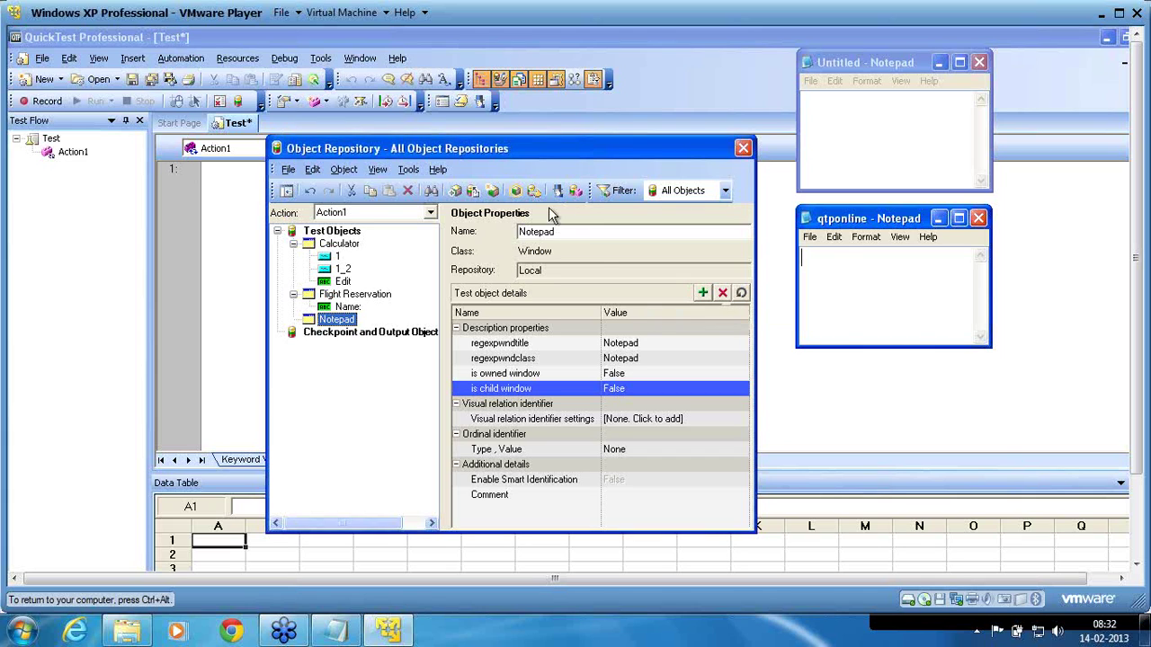
Try again to highlight the Notepad test object with the qtponline and Untitled windows open
click(516, 192)
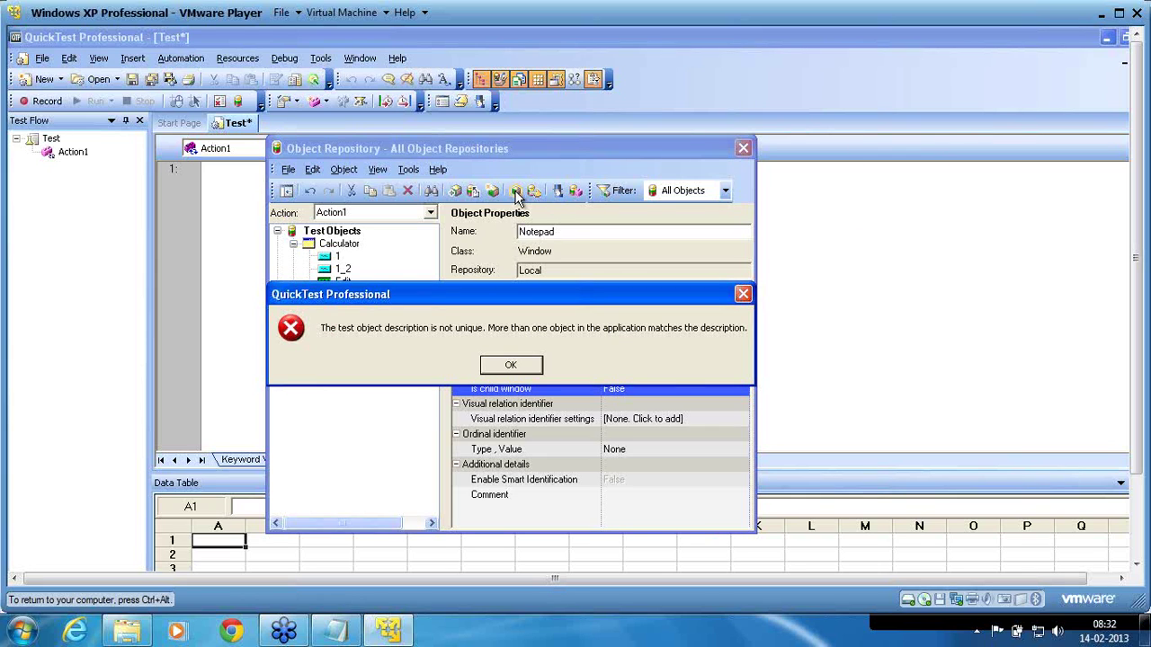
click(506, 368)
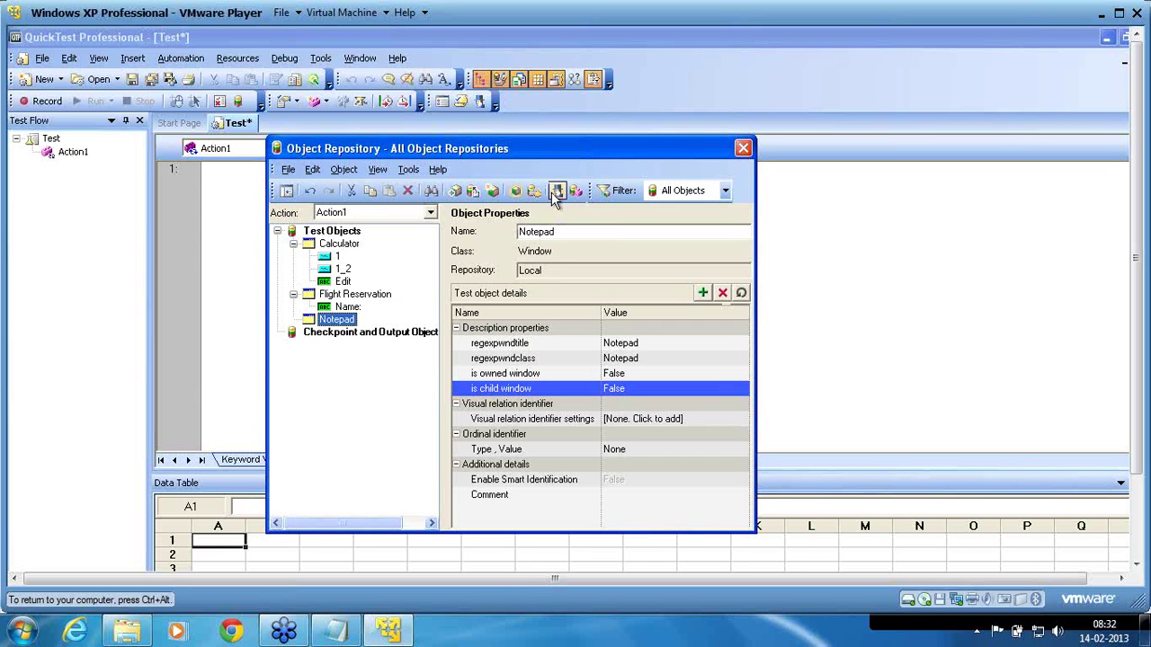
Inspect the qtponline Notepad window with the Object Spy and move the spy window clear of the repository's description properties
click(555, 190)
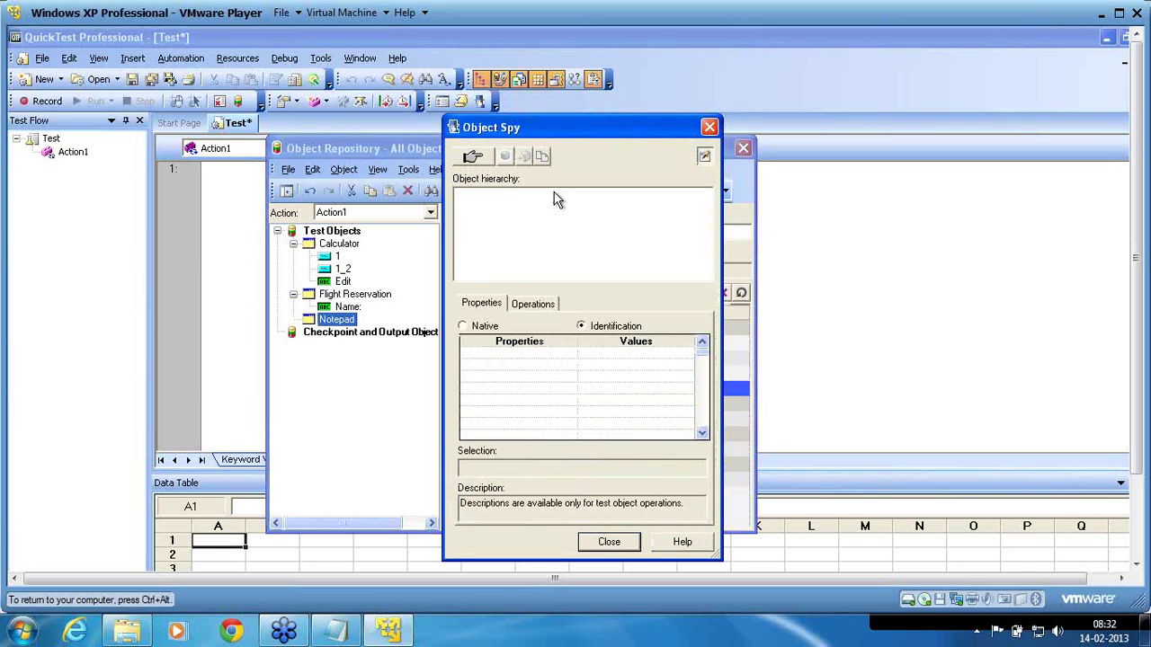
click(491, 156)
click(826, 224)
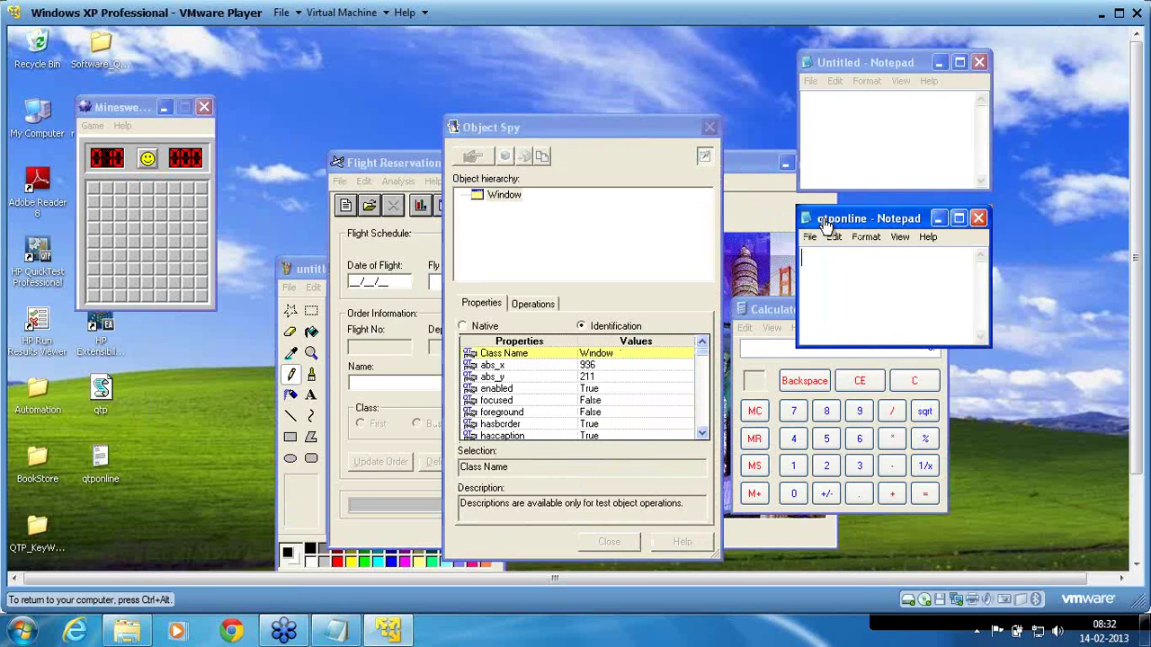
click(825, 224)
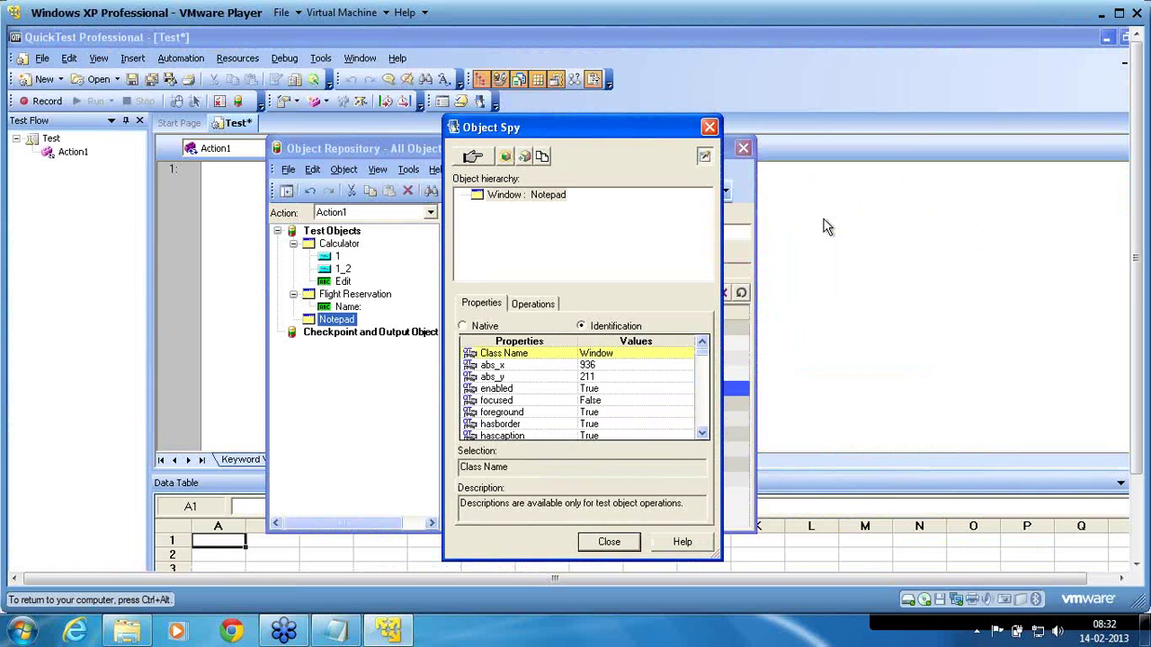
drag(585, 122, 781, 93)
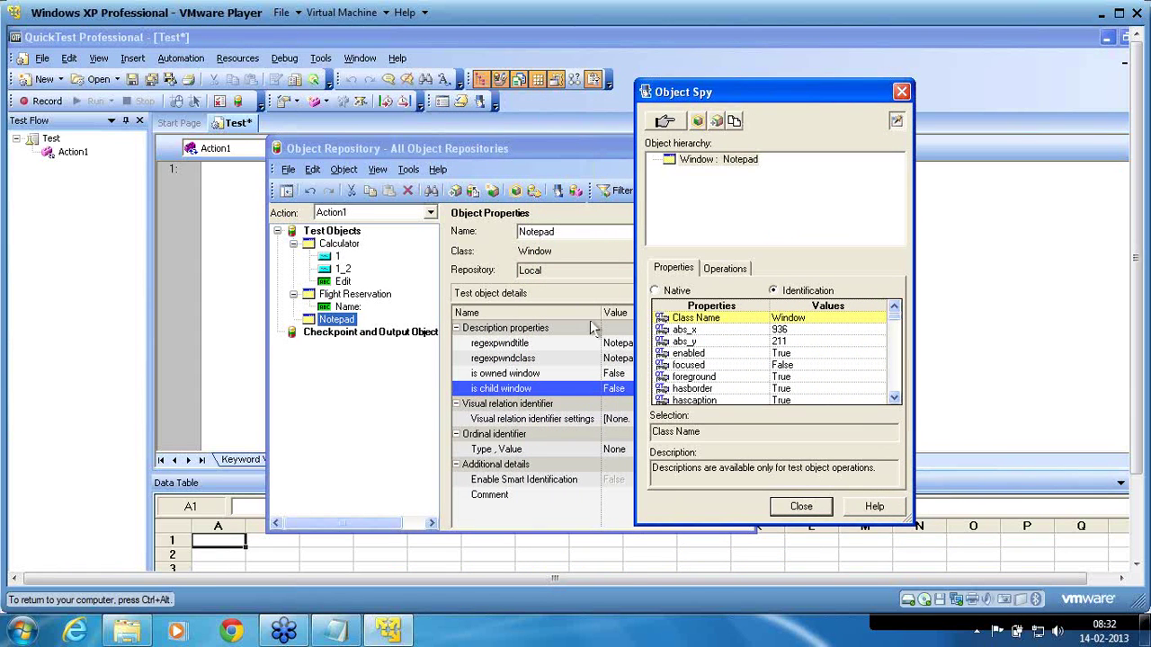
Look through the spied window's identification properties for regexpwndclass and regexpwndtitle to compare them with the Notepad object's description
click(891, 398)
click(891, 399)
click(891, 398)
click(891, 399)
click(891, 399)
click(891, 398)
click(891, 398)
click(891, 398)
click(893, 400)
click(892, 400)
click(893, 400)
click(893, 400)
click(893, 400)
click(893, 400)
click(893, 400)
click(893, 400)
click(893, 400)
click(892, 400)
click(893, 400)
click(893, 400)
click(893, 400)
click(893, 401)
click(893, 400)
click(892, 400)
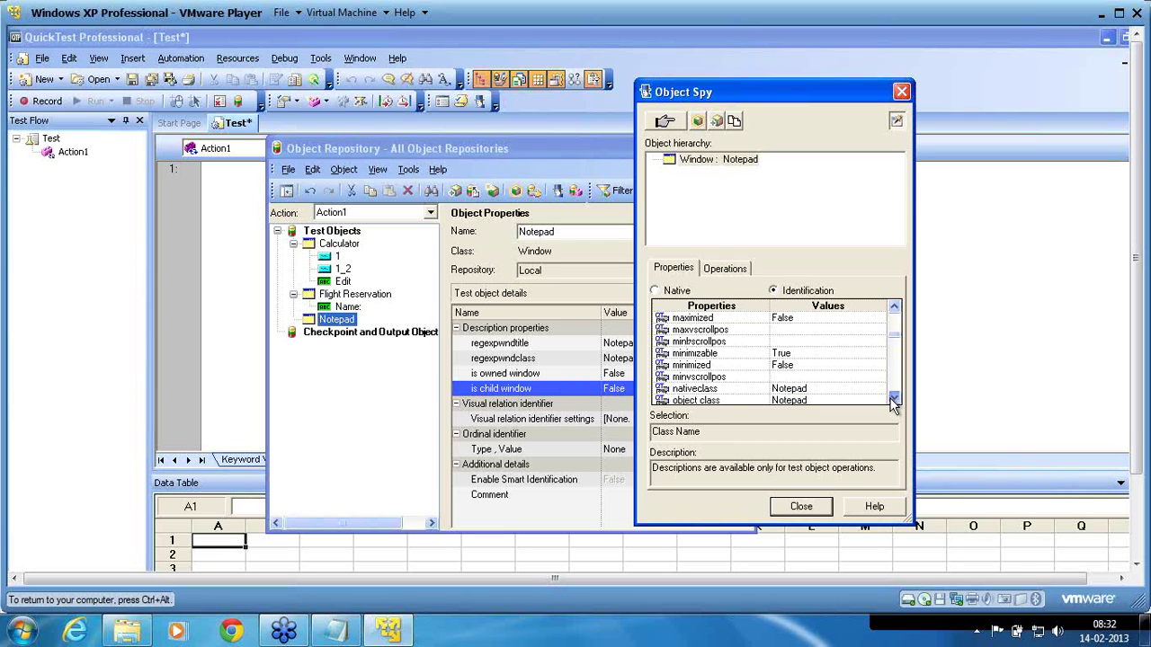
click(893, 400)
click(893, 400)
click(893, 400)
click(892, 400)
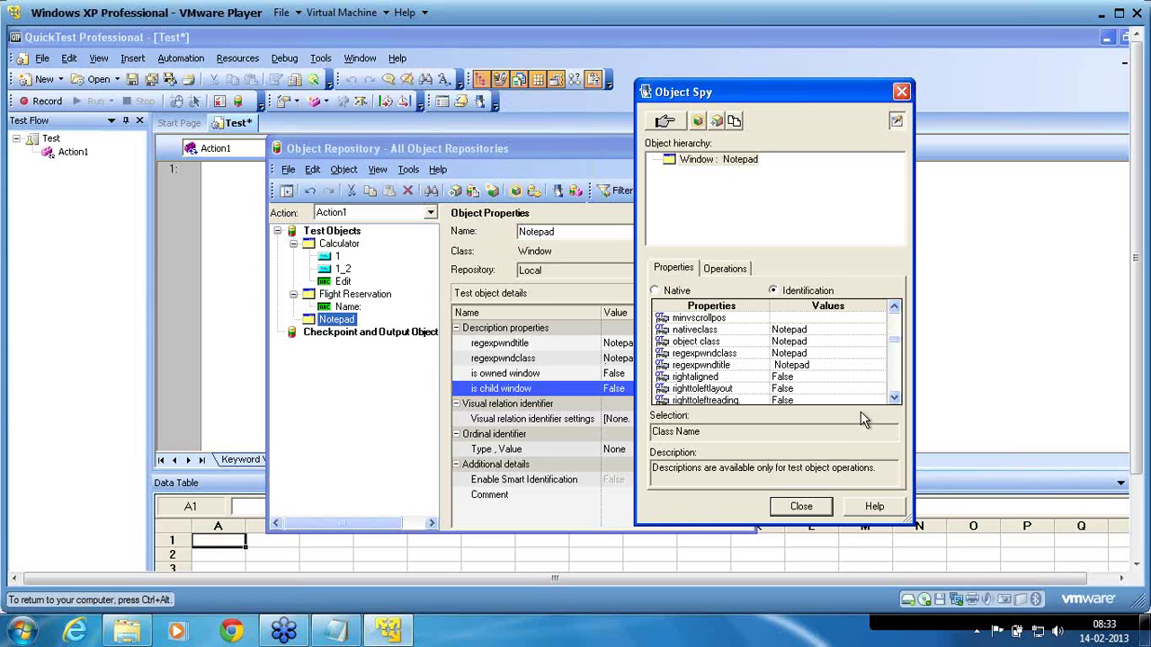
Find the is owned window and is child window properties of the spied window and compare them with the repository values
click(891, 329)
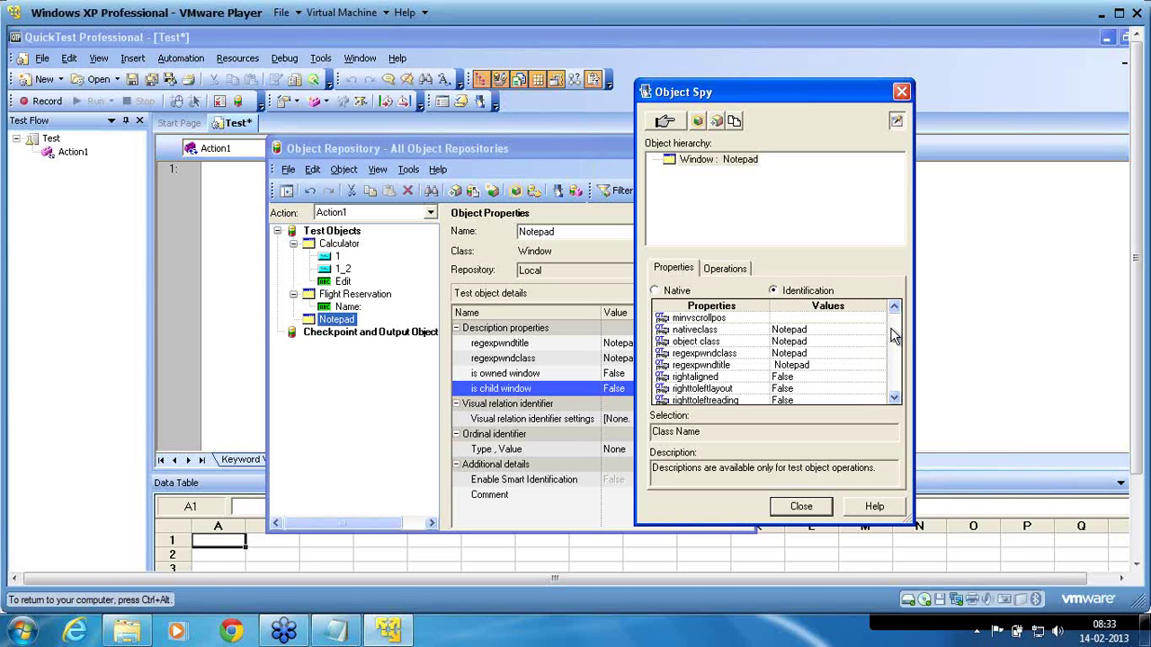
click(894, 332)
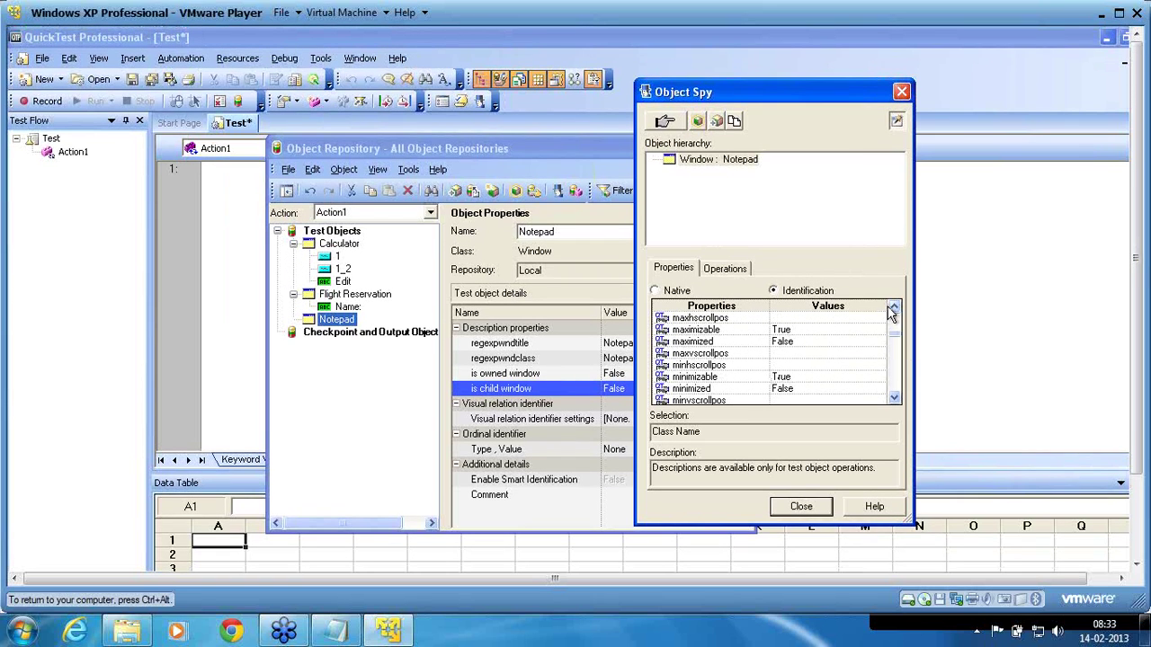
click(892, 311)
click(893, 311)
click(893, 311)
click(893, 311)
click(893, 311)
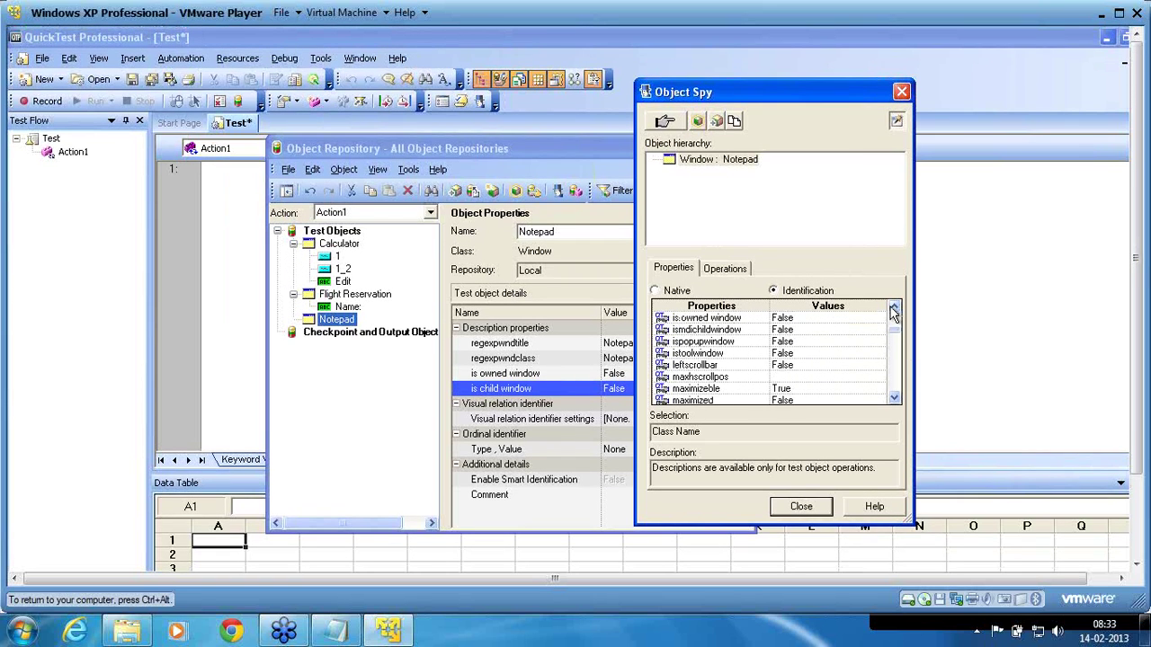
click(893, 311)
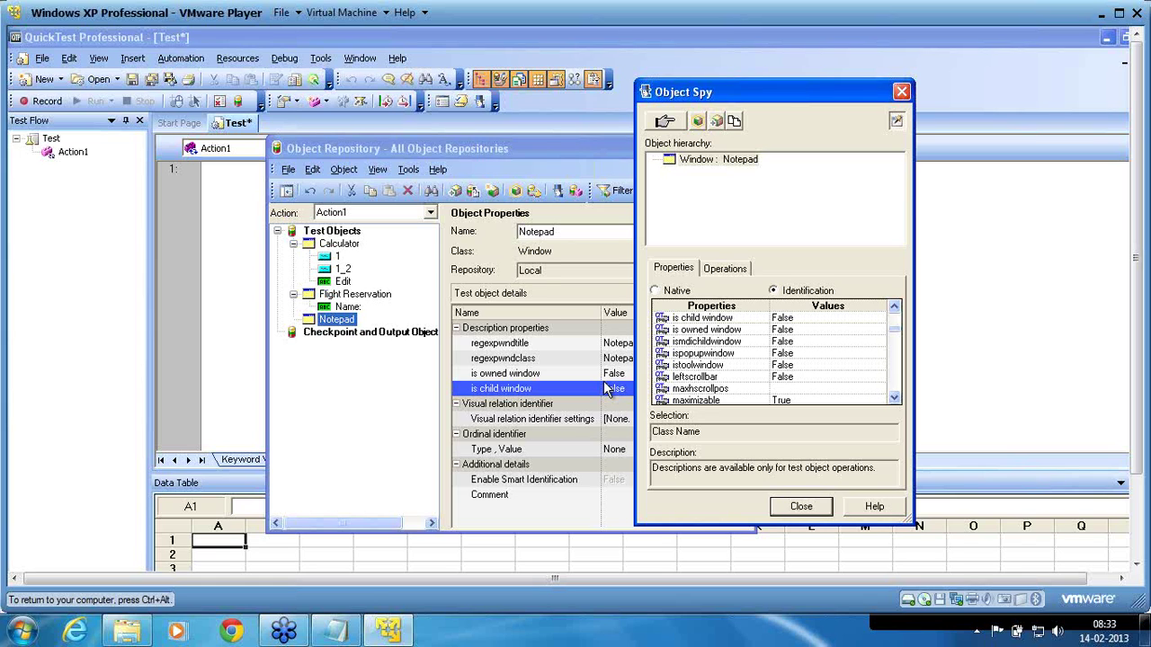
Find the text property of the spied window and select its value
click(893, 400)
click(892, 400)
click(892, 400)
click(893, 400)
click(893, 400)
click(893, 400)
click(893, 400)
click(893, 400)
click(892, 400)
click(893, 400)
click(893, 400)
click(893, 400)
click(893, 400)
click(893, 400)
click(893, 400)
click(837, 394)
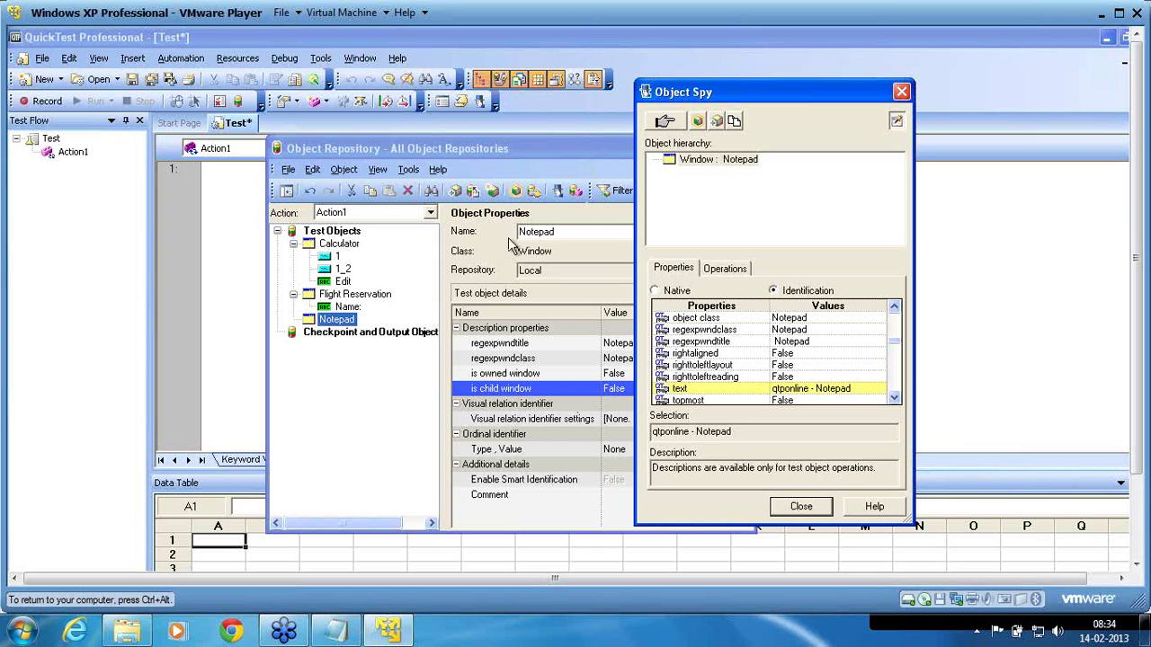
Close the Object Spy and try once more to highlight the original Notepad test object in the application
click(800, 507)
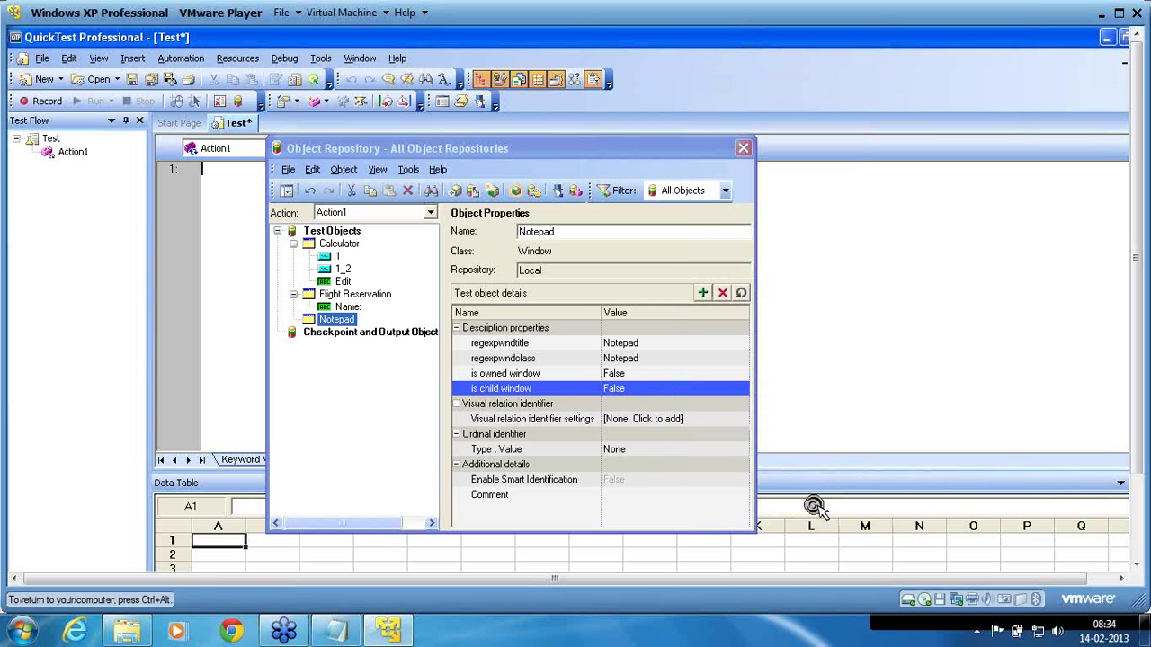
click(516, 191)
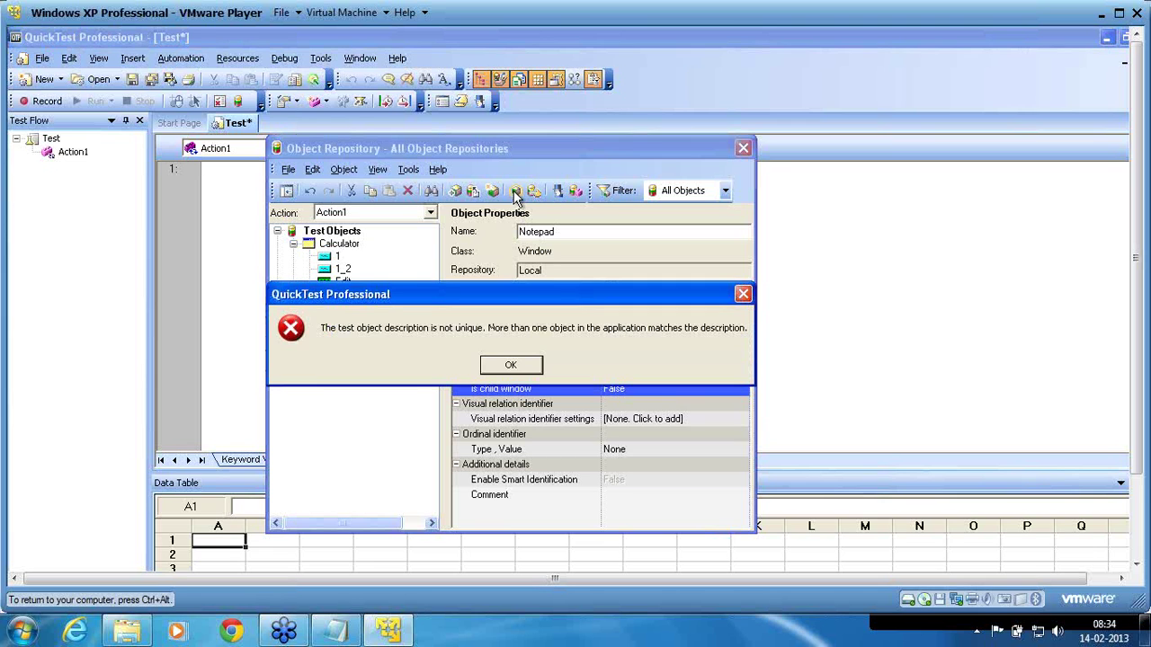
click(510, 359)
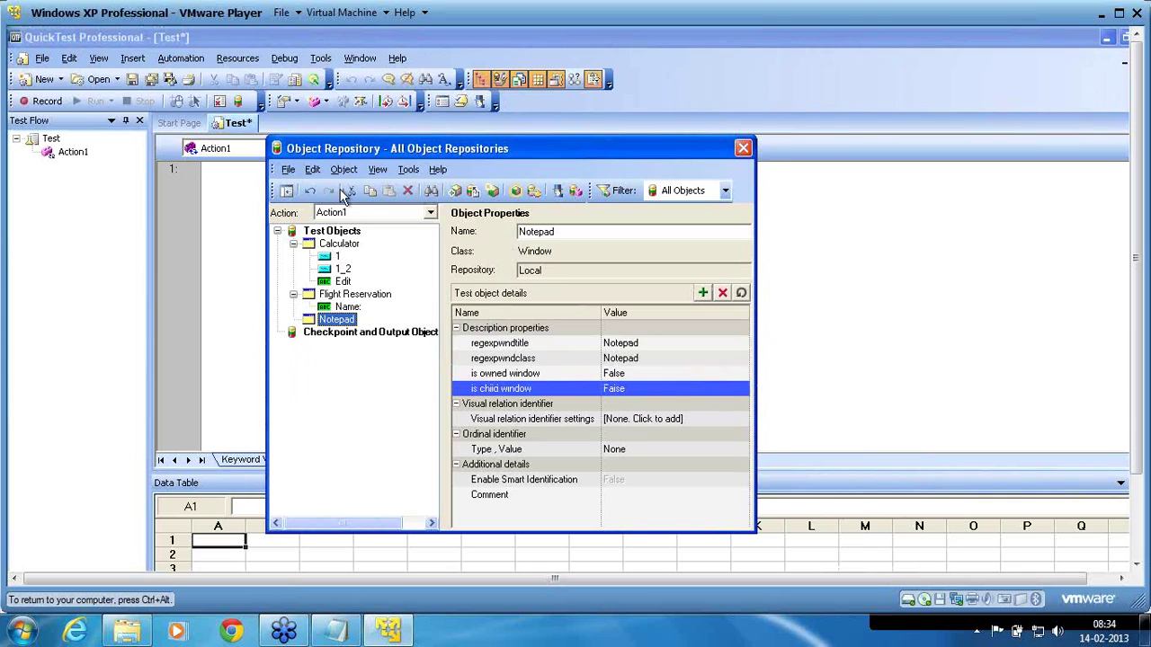
Add the Untitled - Notepad window to the local repository using the filter Selected object only (no descendants)
click(343, 170)
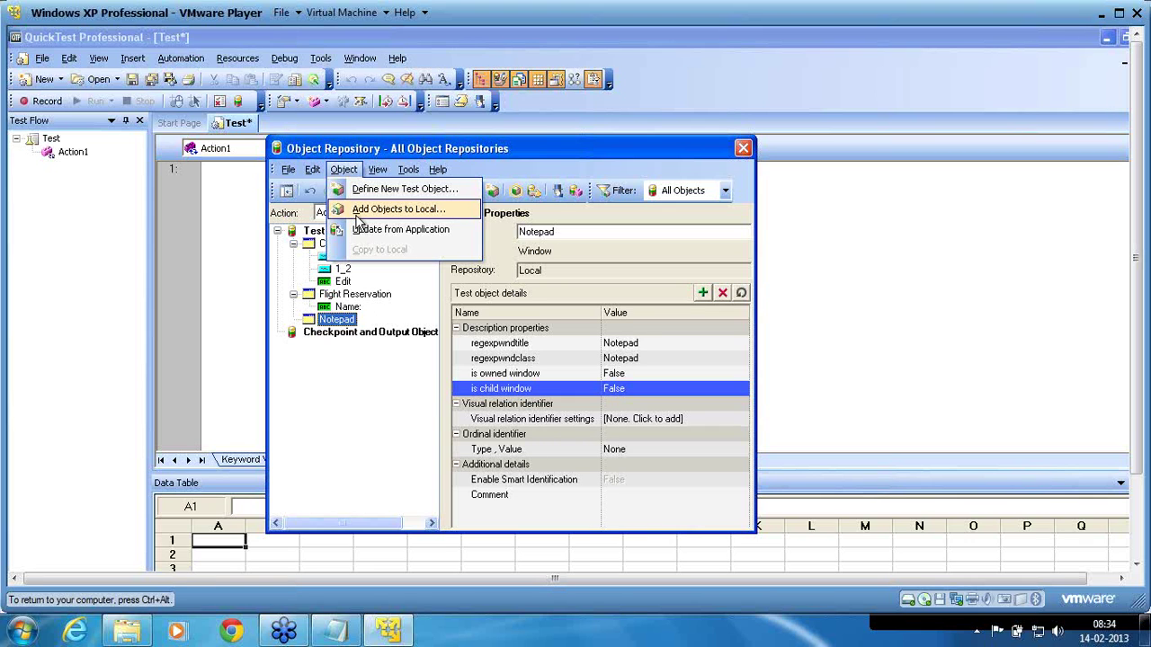
click(358, 212)
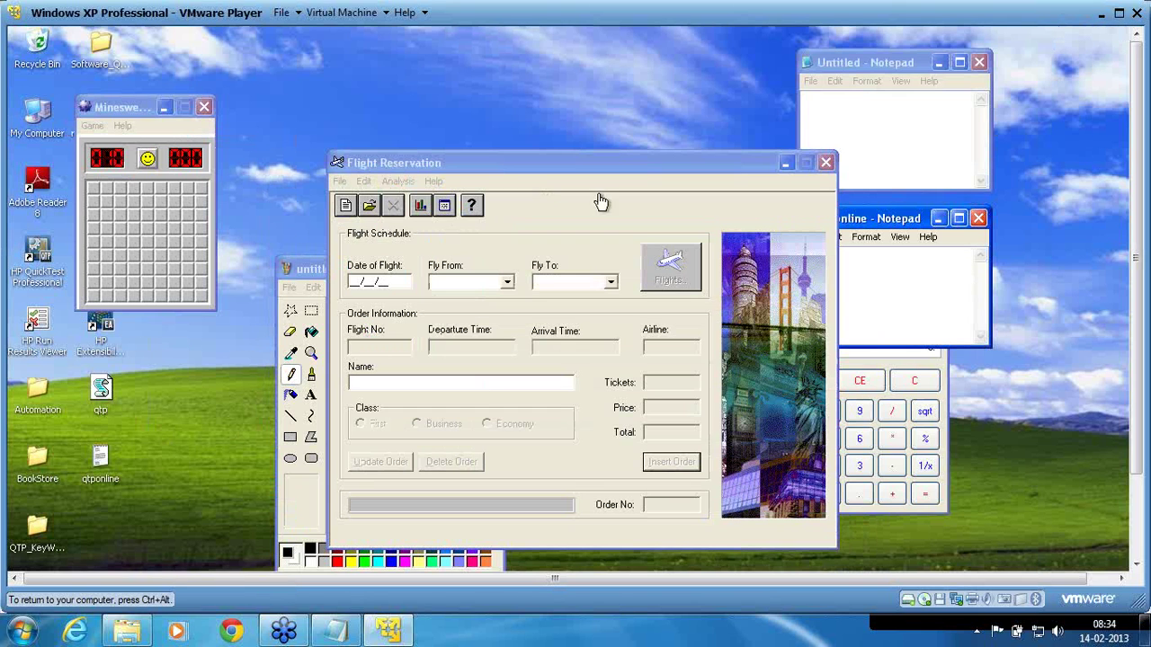
click(857, 69)
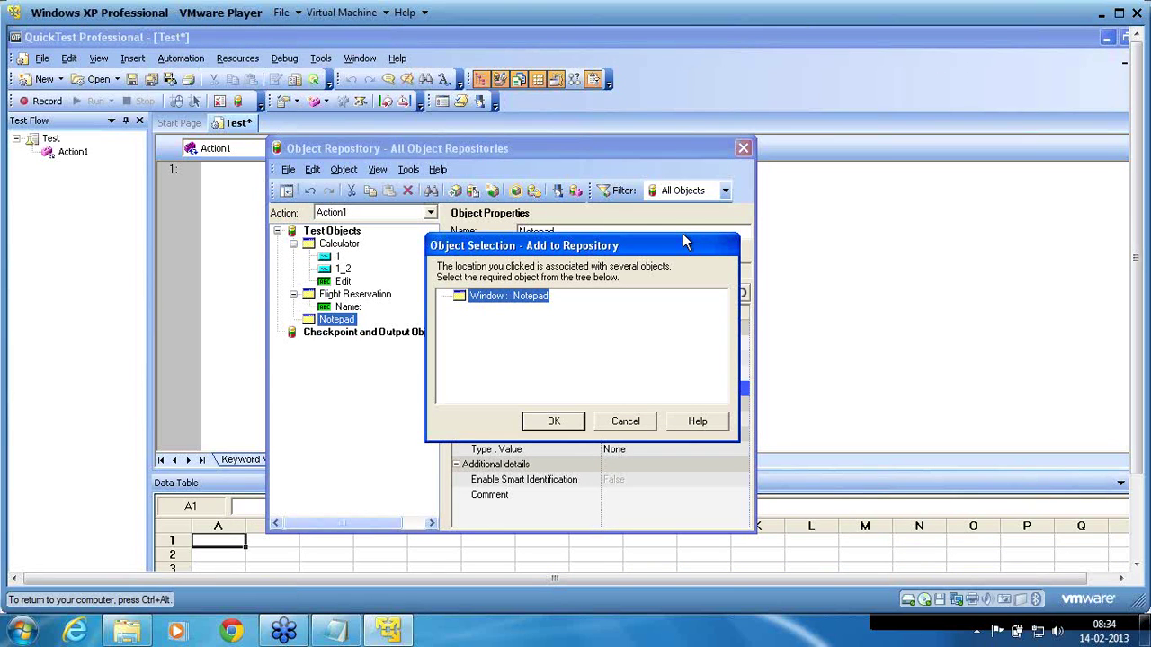
click(554, 425)
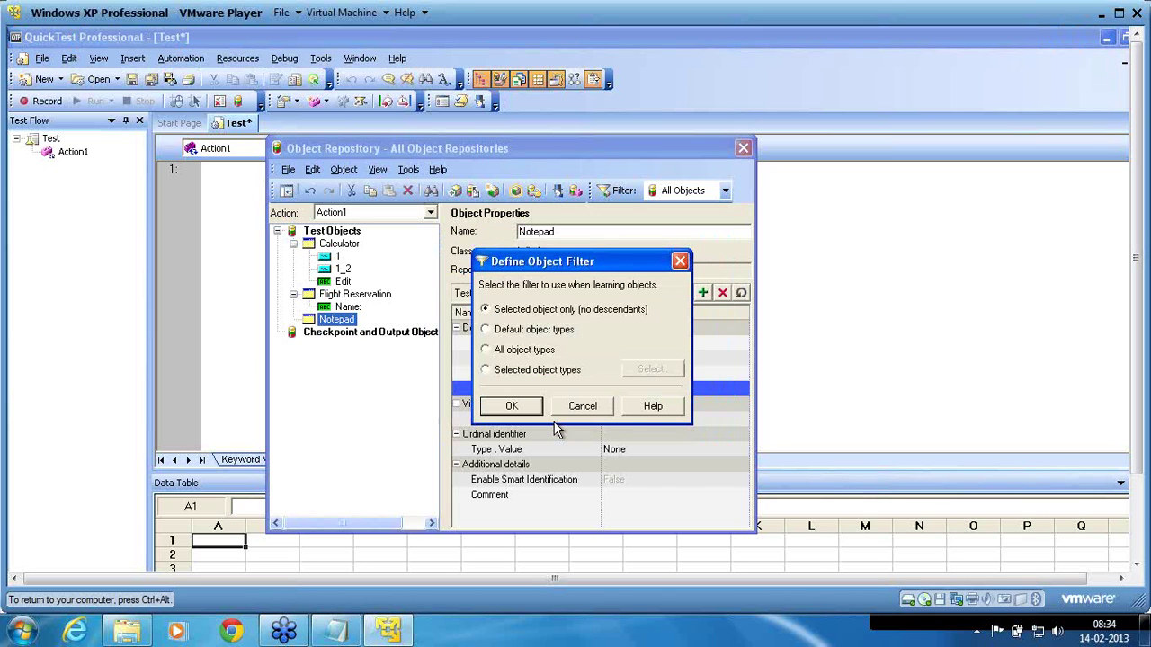
click(503, 410)
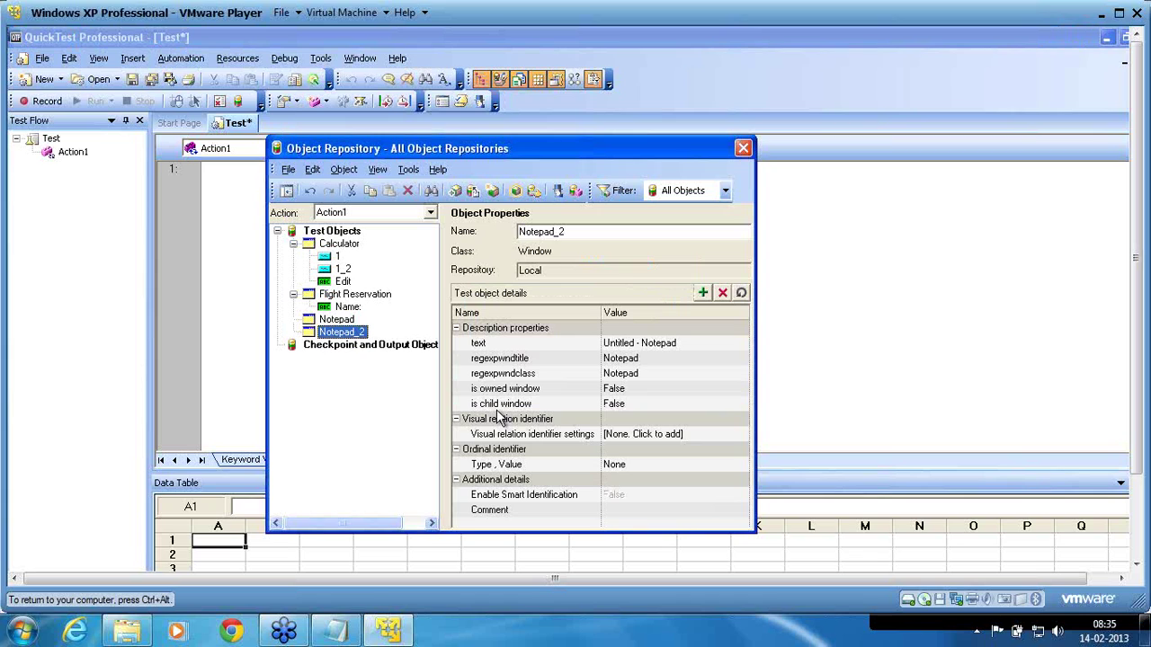
Compare the description properties of the Notepad and Notepad_2 test objects
click(349, 333)
click(348, 322)
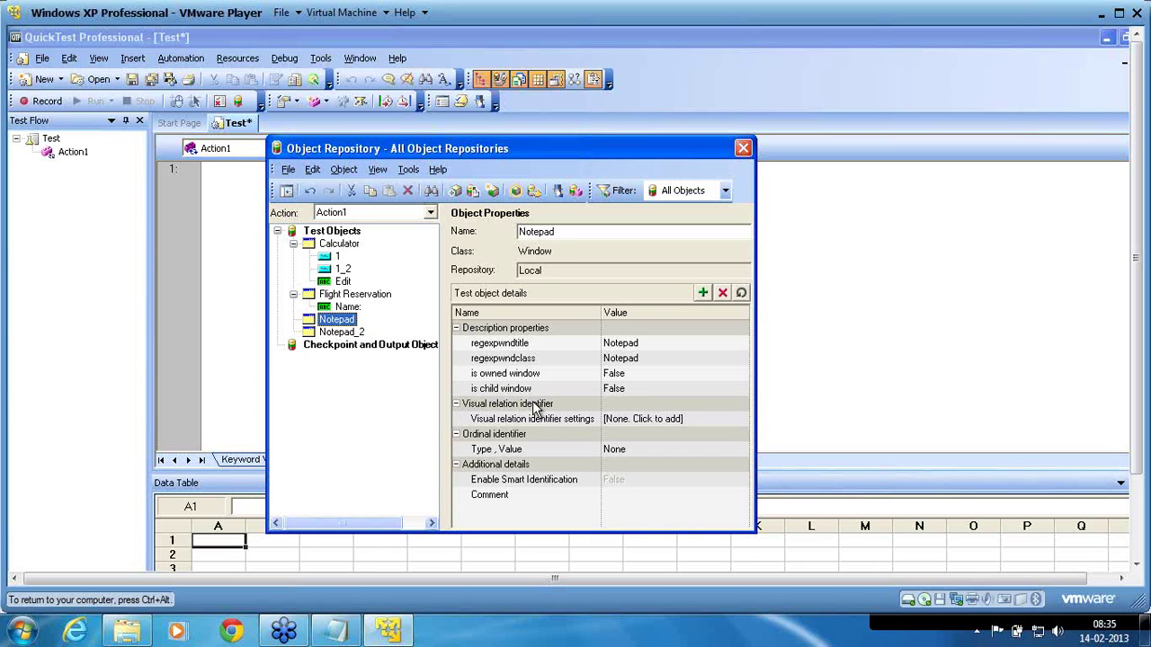
click(345, 333)
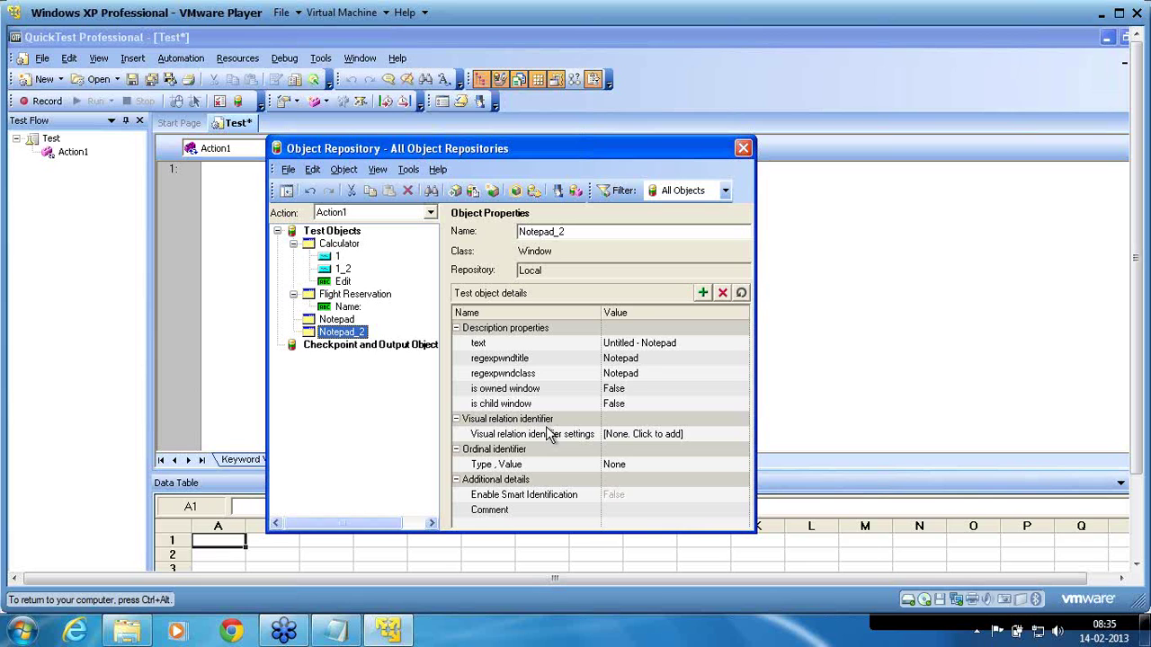
Examine the mandatory and assistive properties set for the Window class of Standard Windows in Object Identification
click(321, 58)
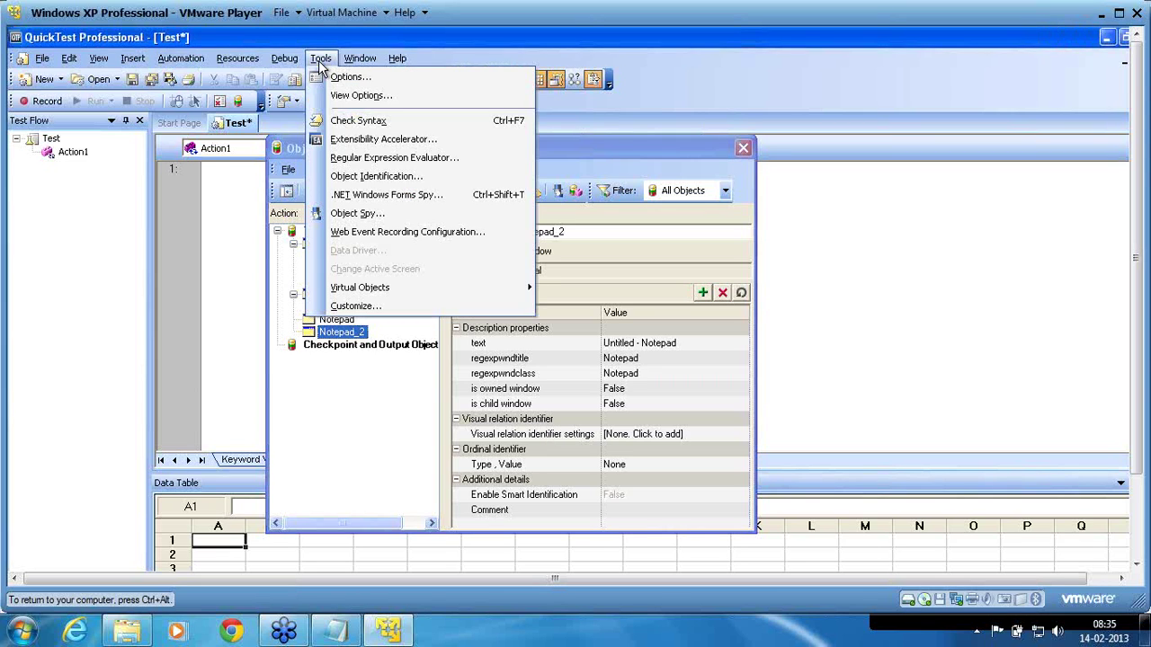
click(373, 177)
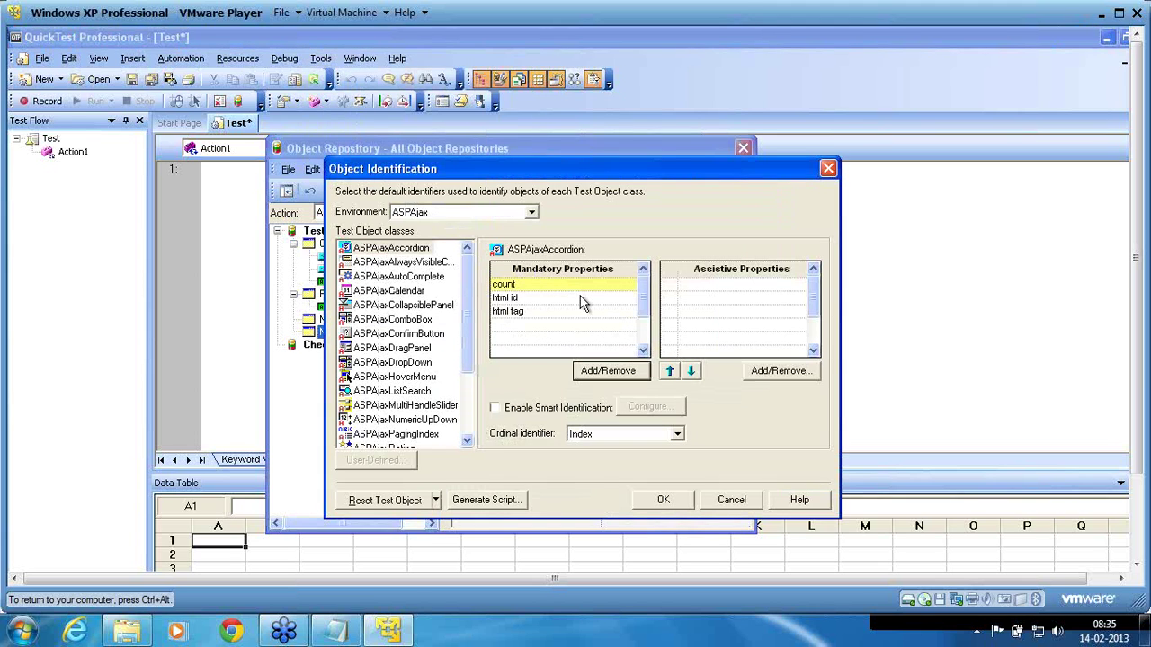
click(465, 214)
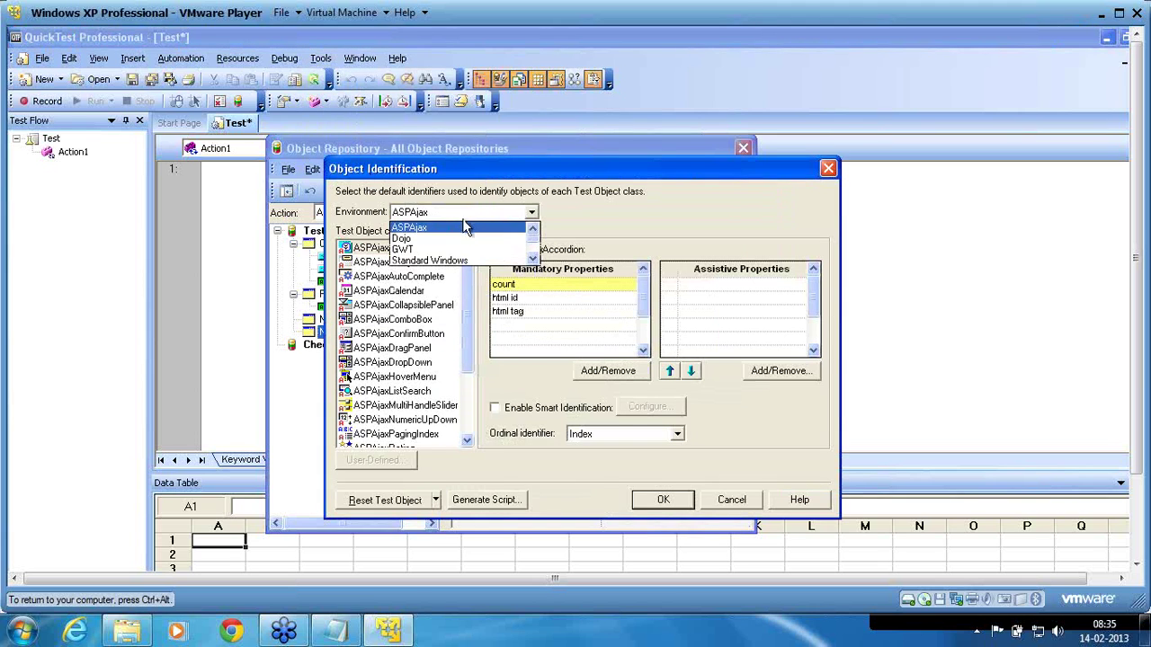
click(429, 261)
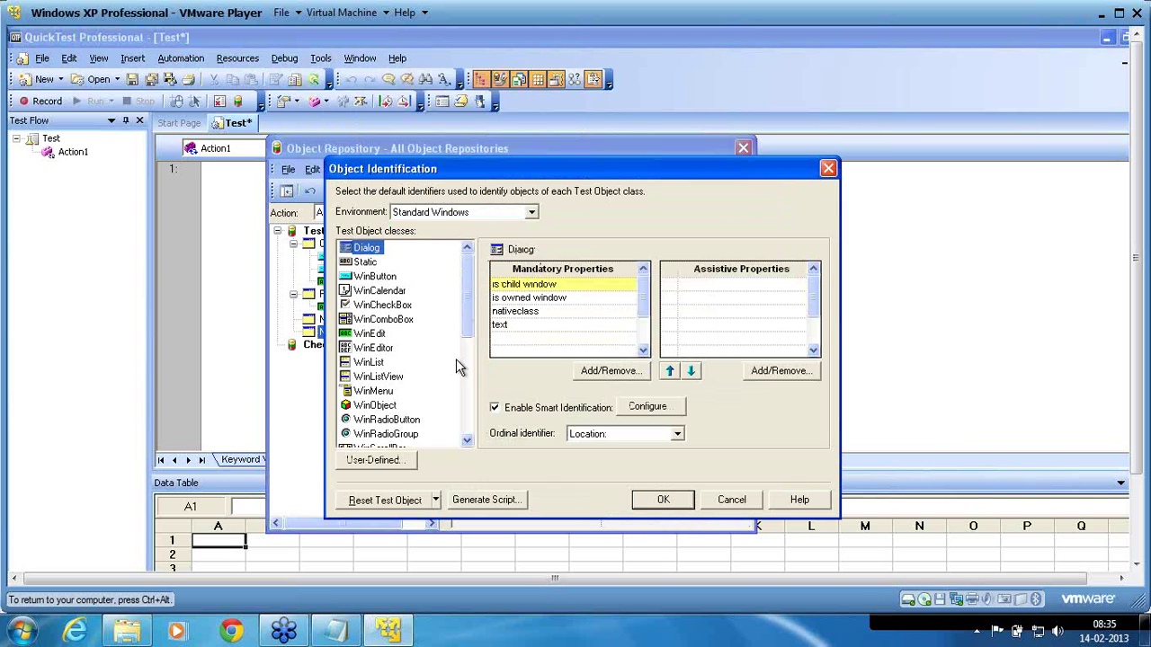
click(467, 384)
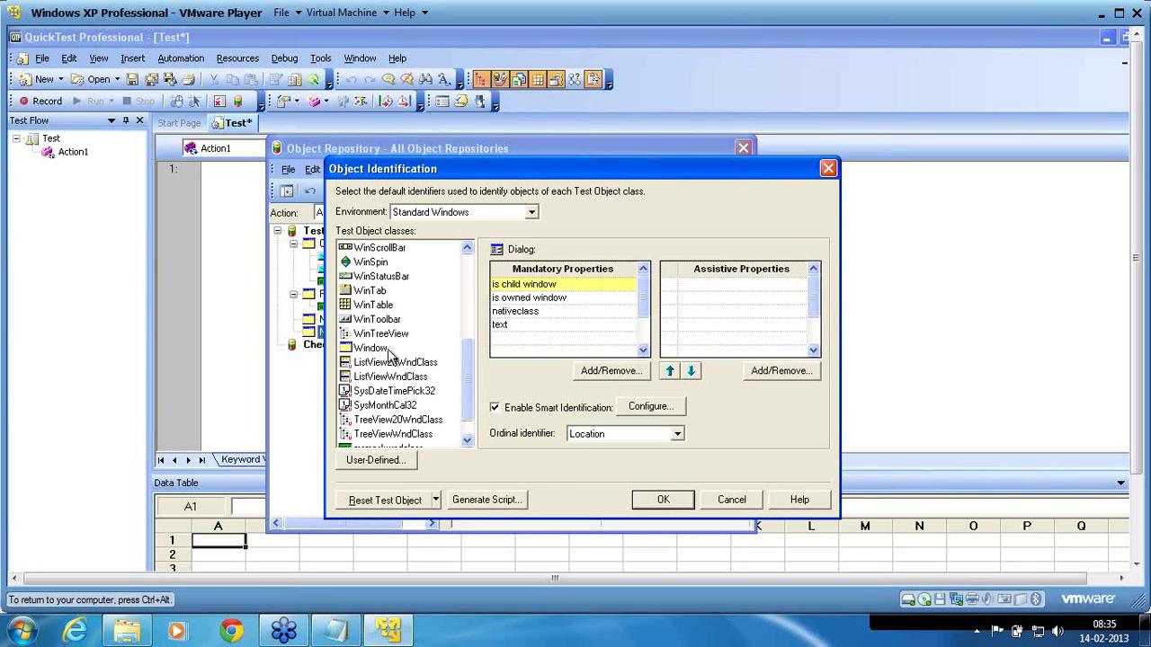
click(388, 352)
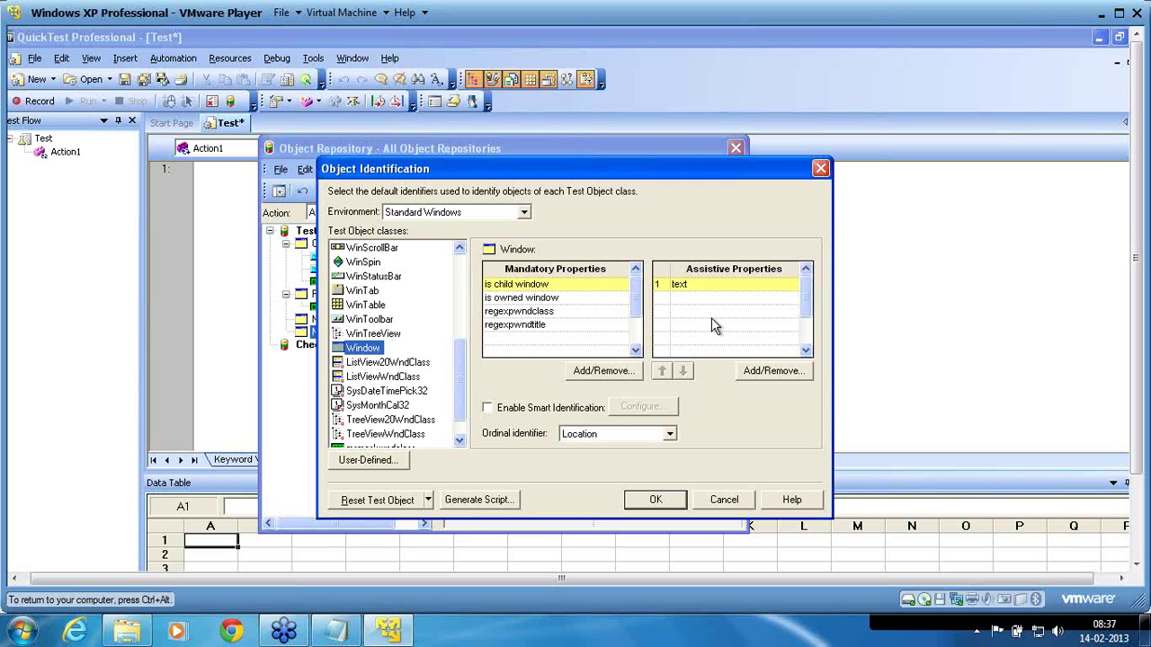
click(645, 504)
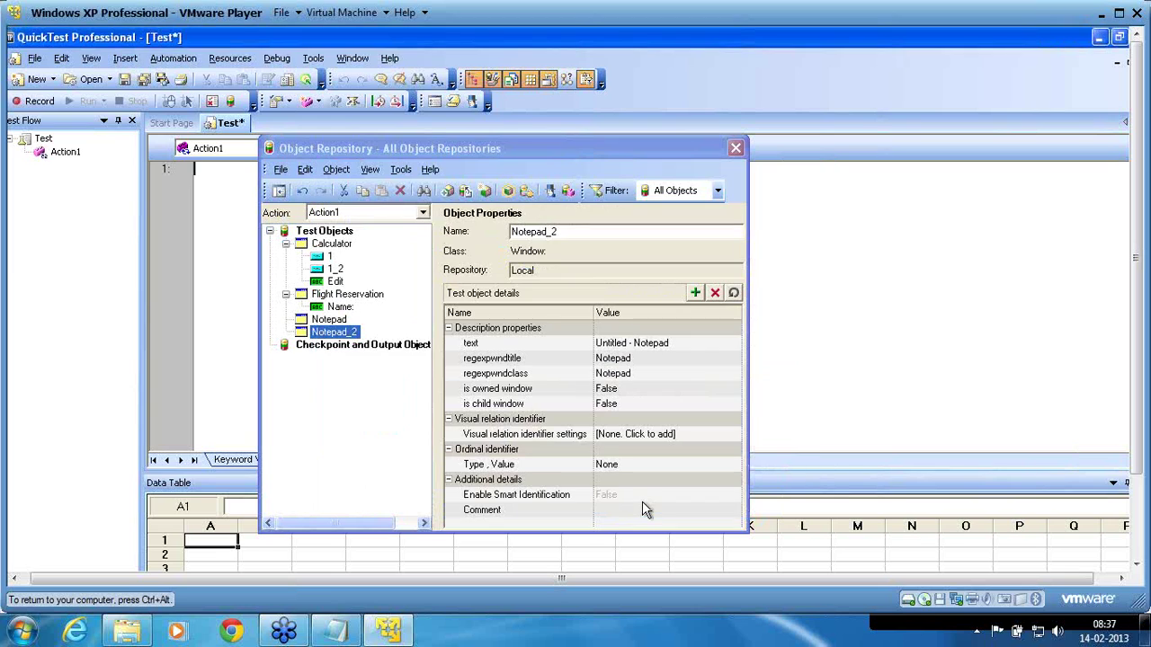
Check the text description property of Notepad_2 against the description properties of the Notepad object
click(520, 347)
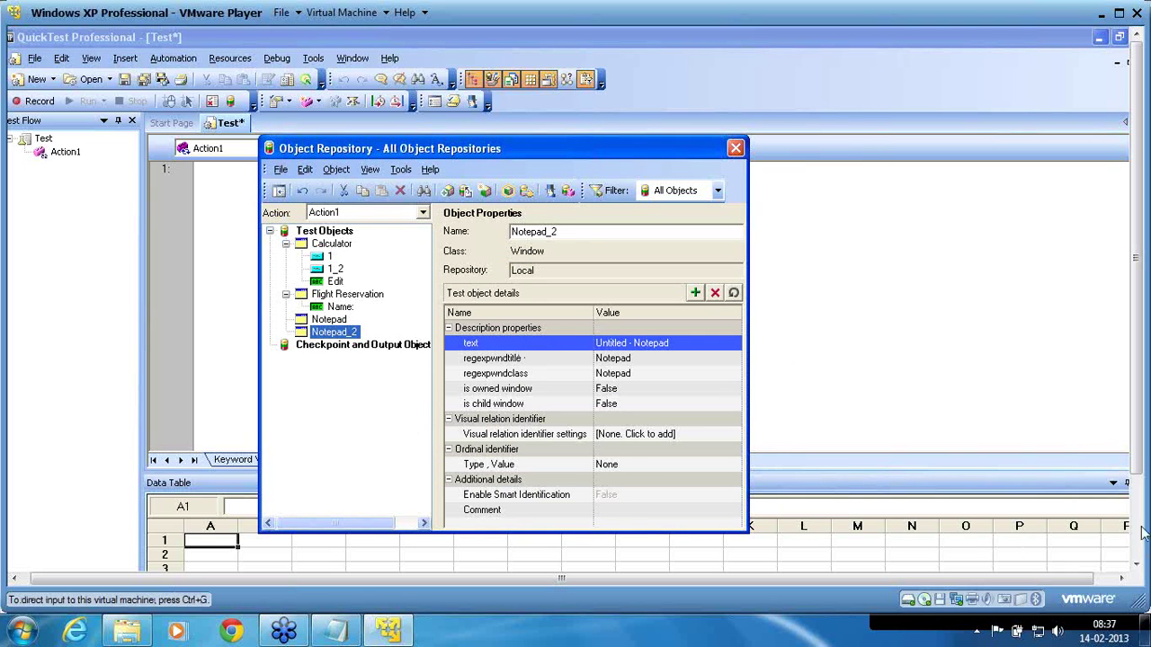
click(331, 321)
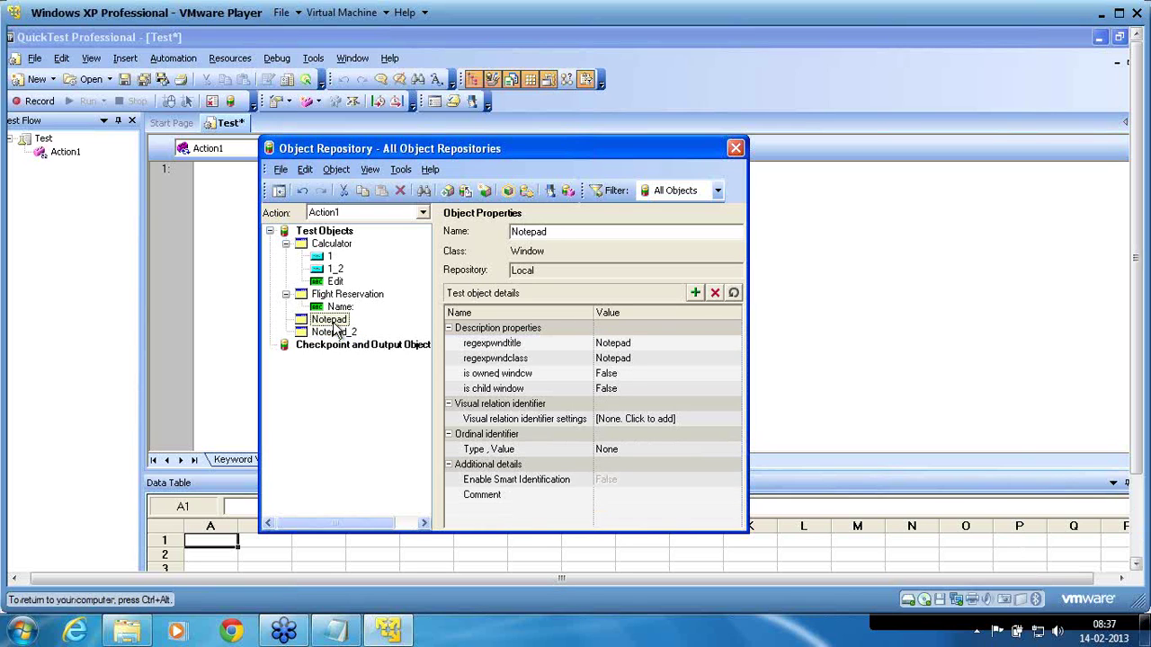
click(331, 321)
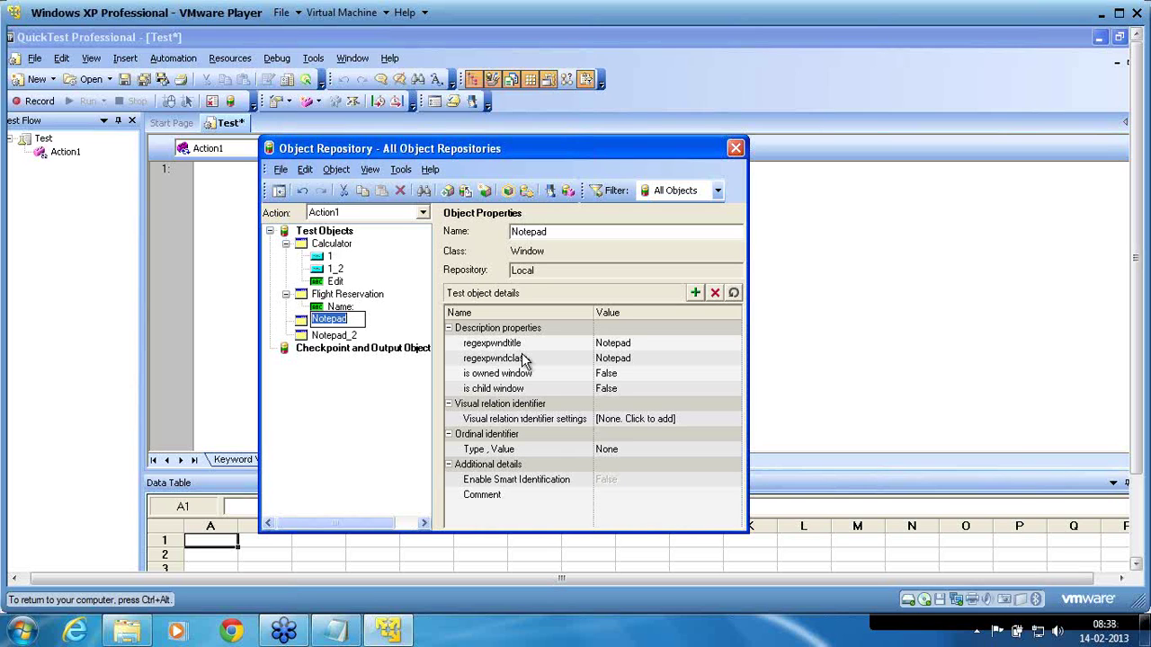
Review the text property of Notepad_2 and highlight that test object in the application
click(320, 338)
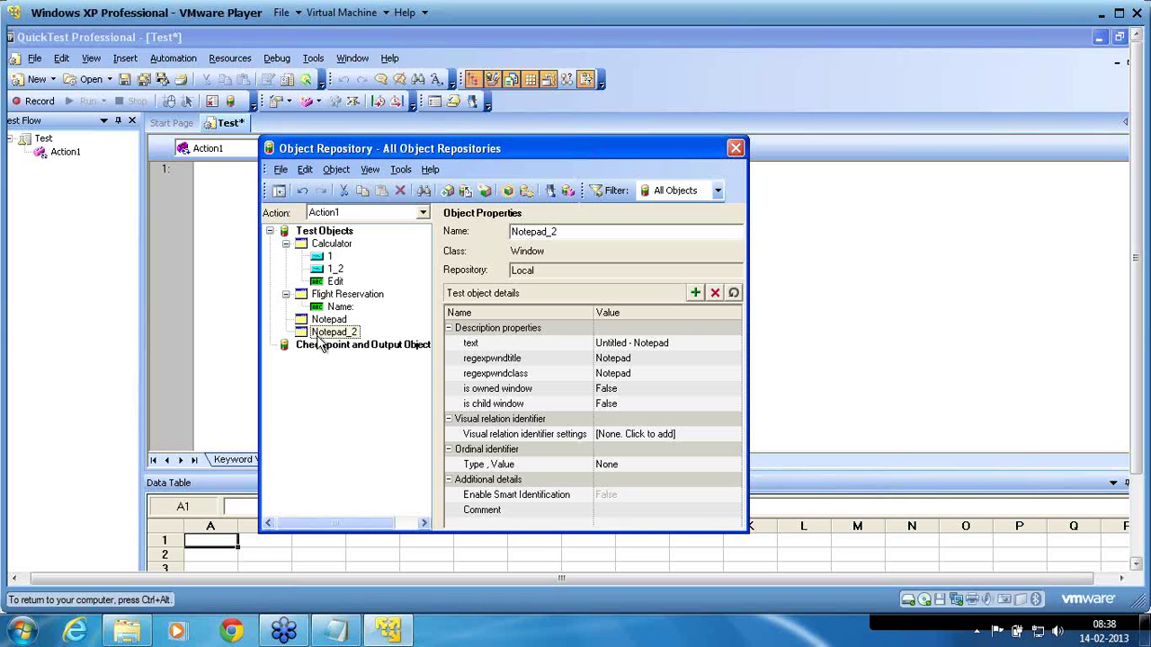
click(322, 334)
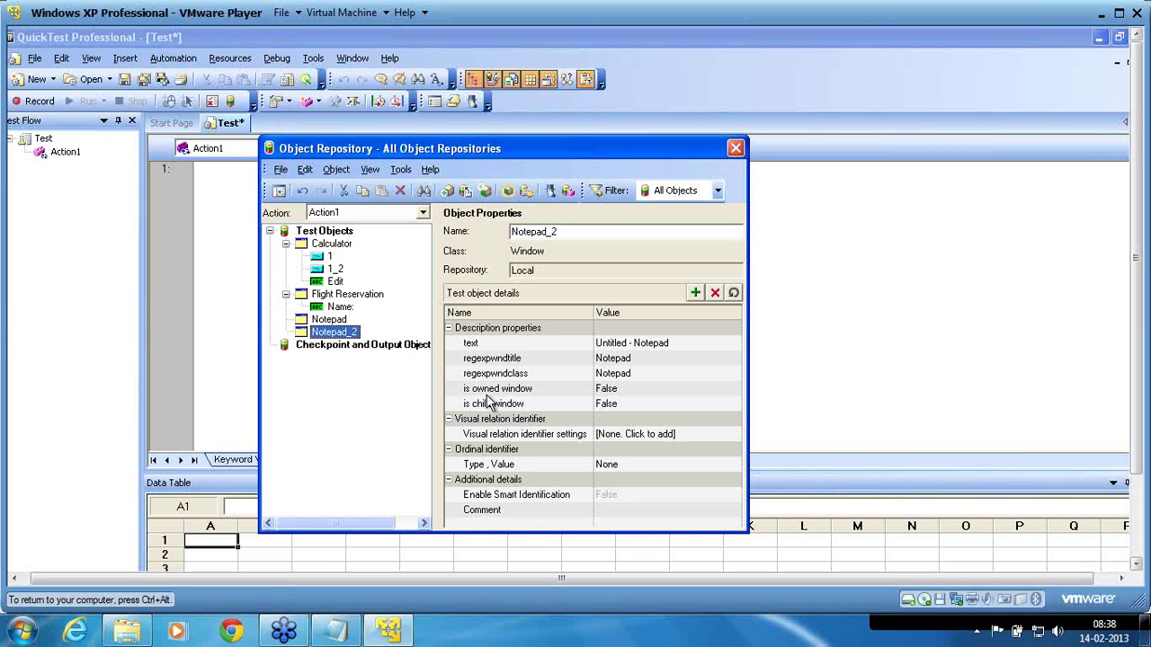
click(504, 348)
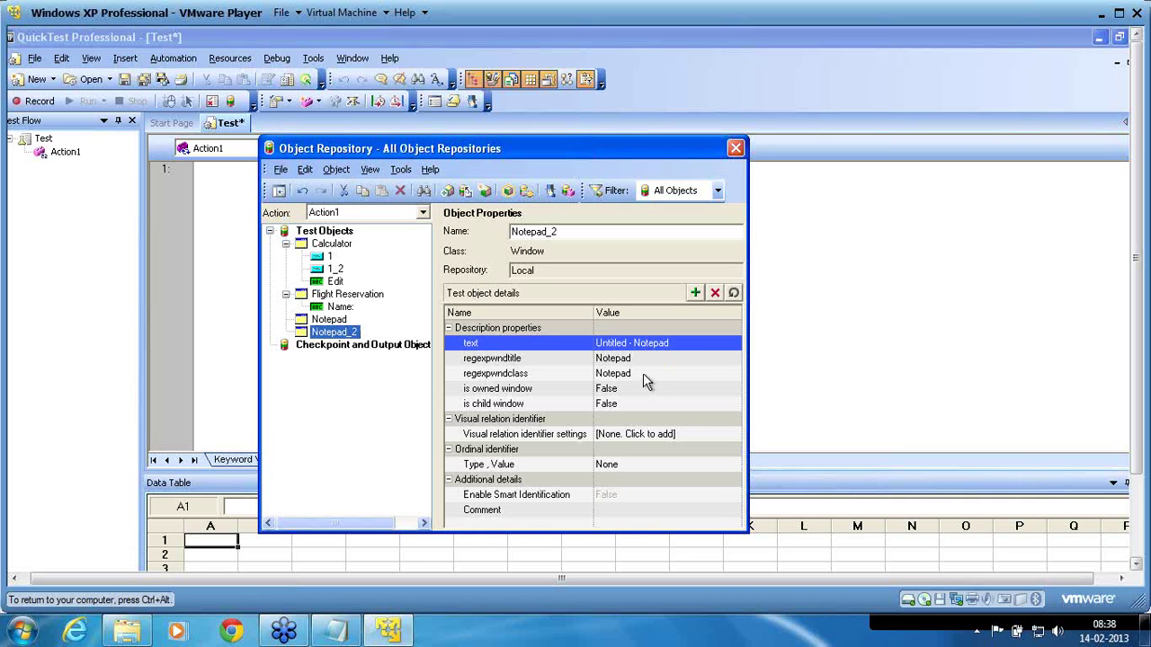
click(508, 190)
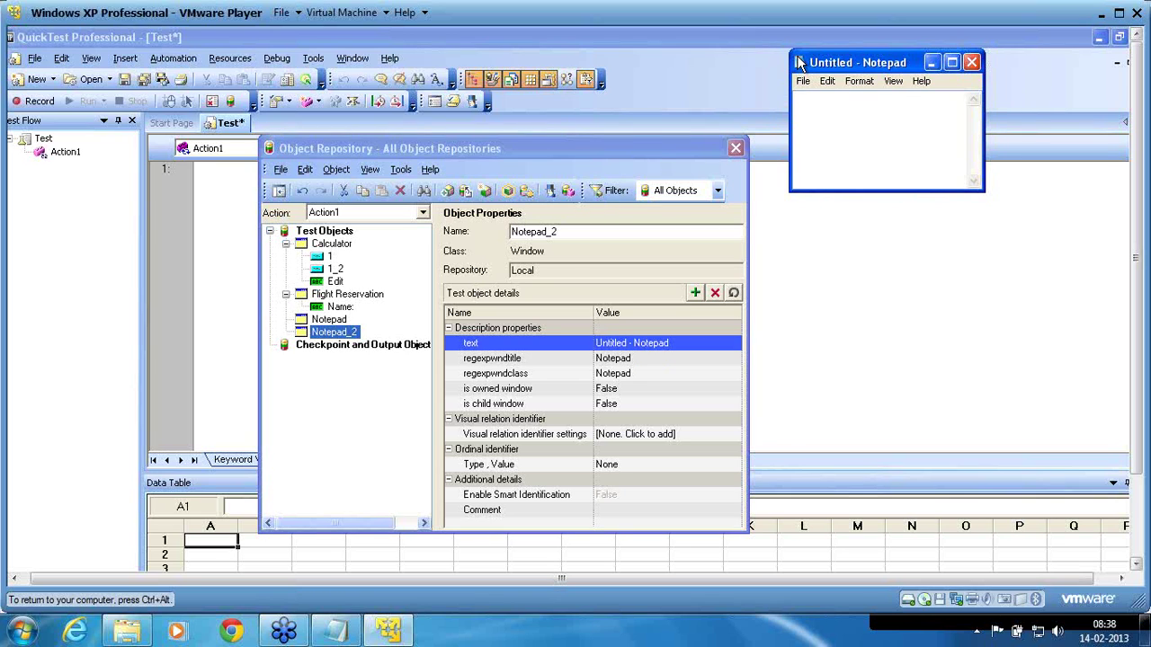
Highlight the Notepad_2 test object in the application to check which Notepad window it matches
click(508, 191)
click(508, 191)
key(ctrl+alt)
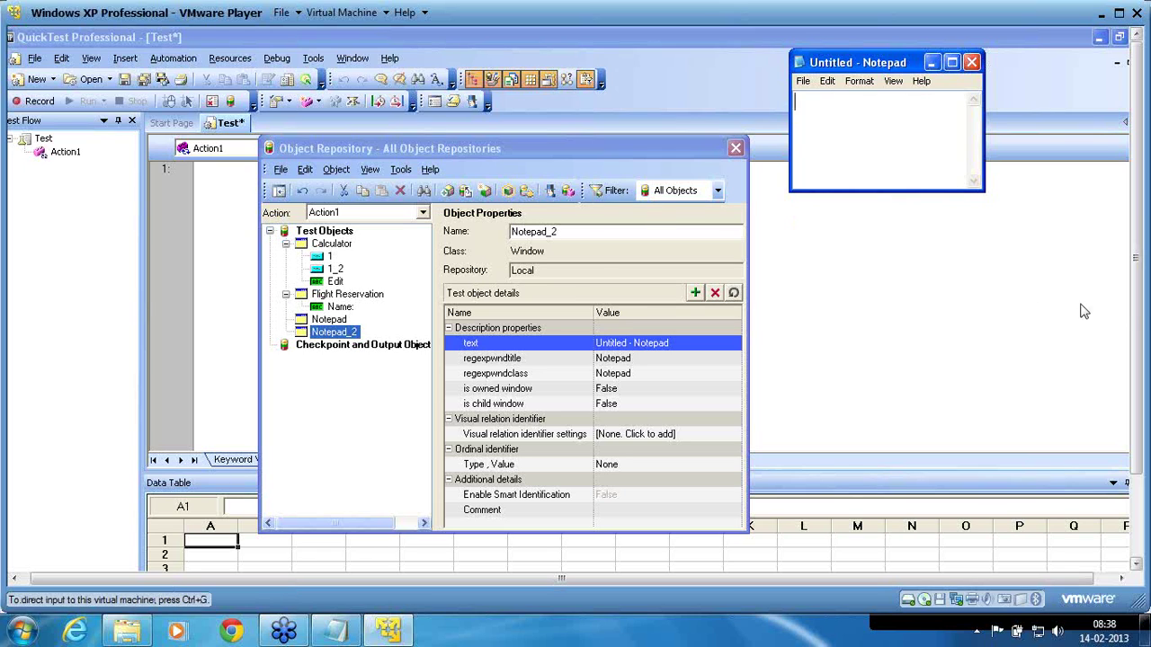
click(1111, 310)
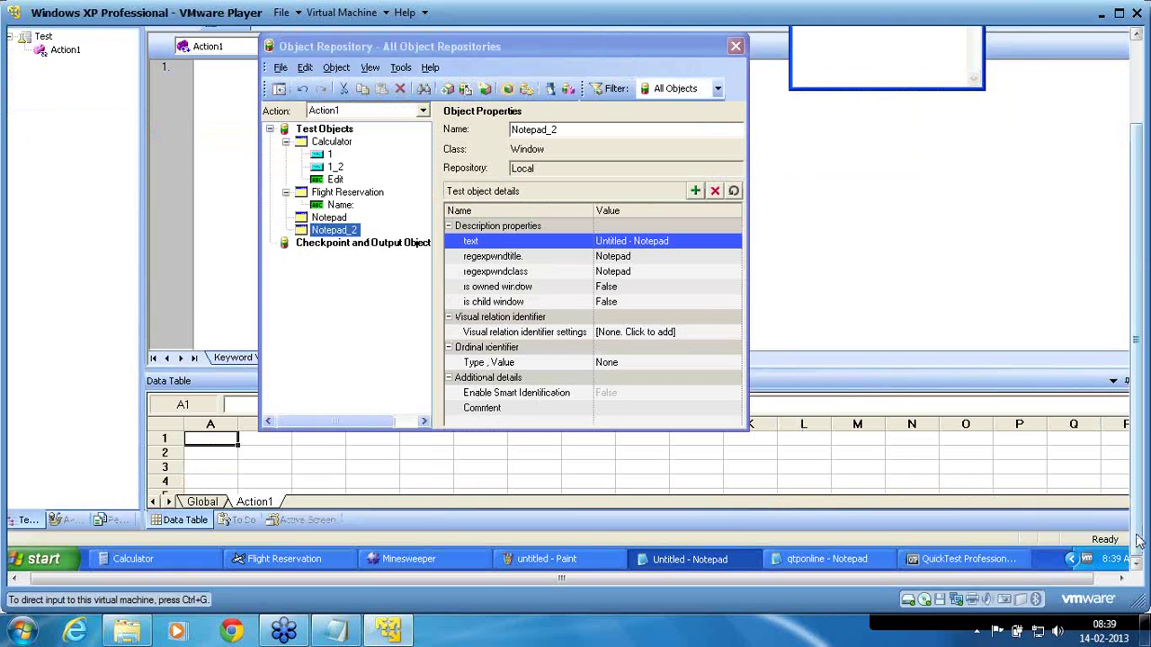
Launch another untitled Notepad window through the Windows XP Run command and bring the qtponline Notepad window to the front
click(43, 560)
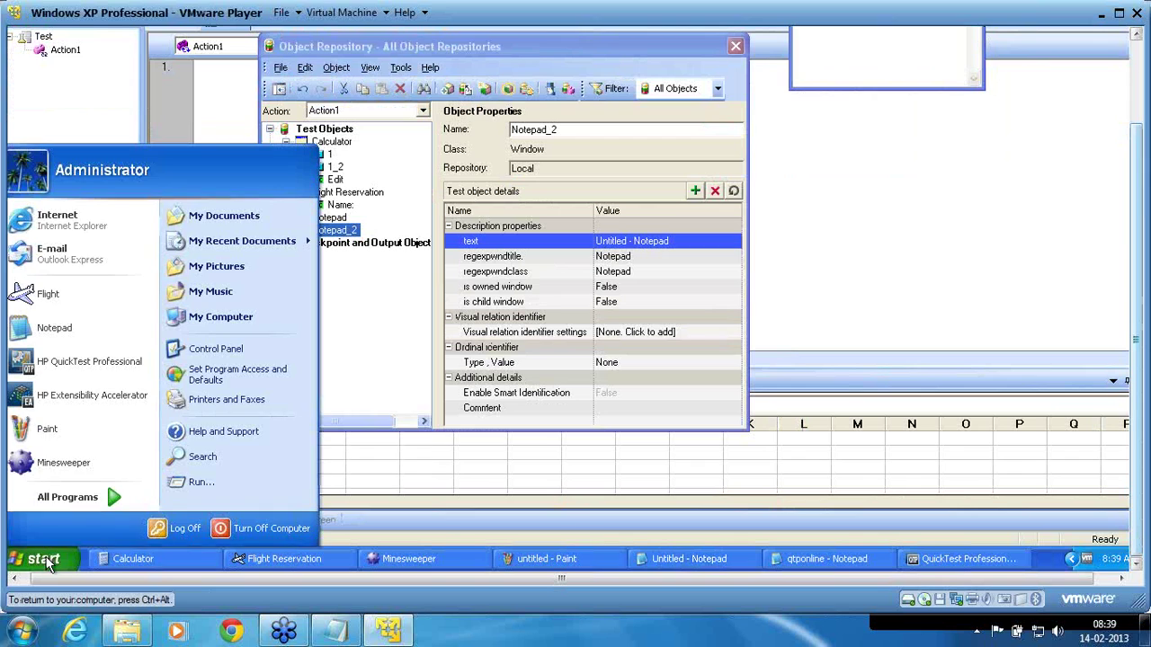
click(189, 483)
key(Return)
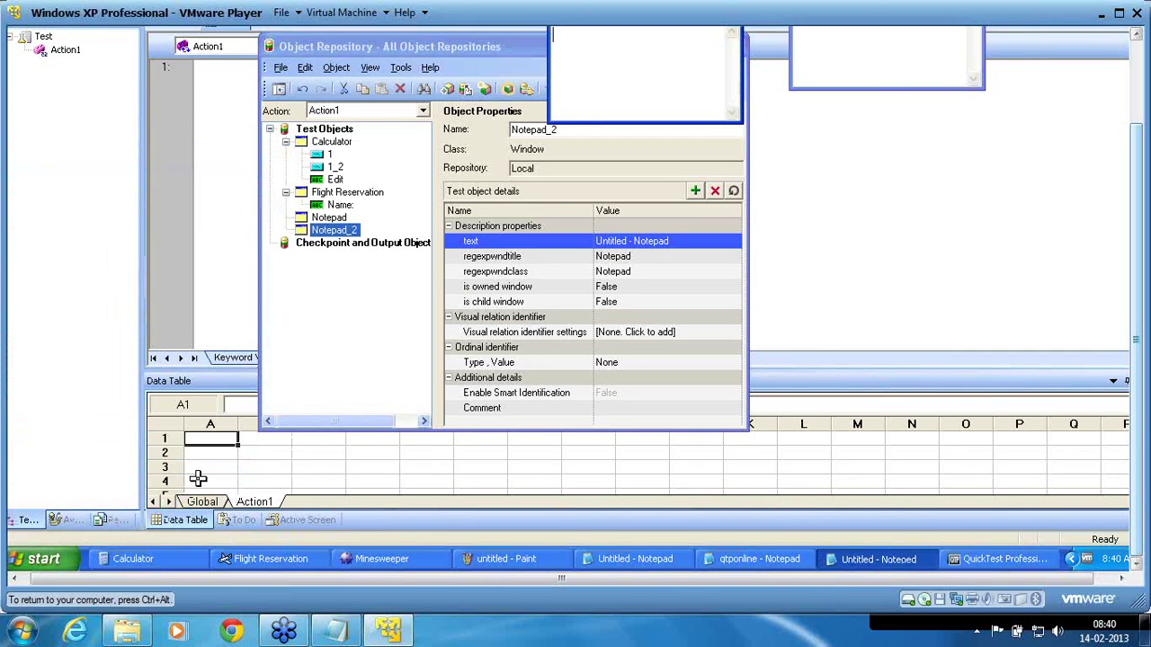
click(766, 559)
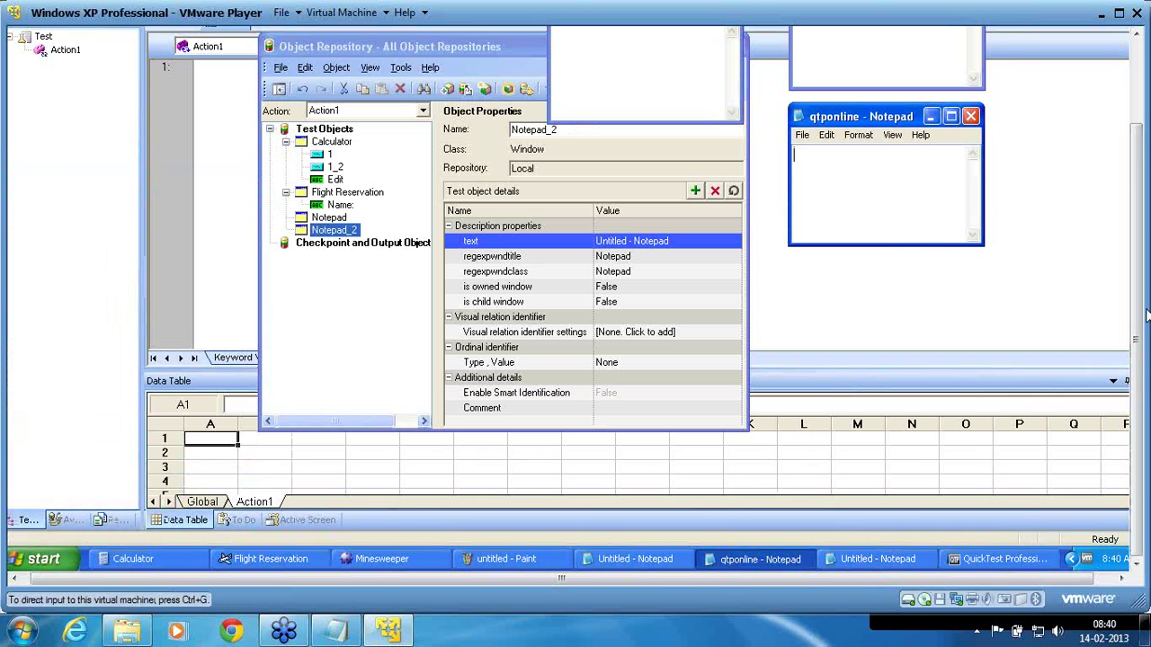
drag(1144, 319, 1122, 231)
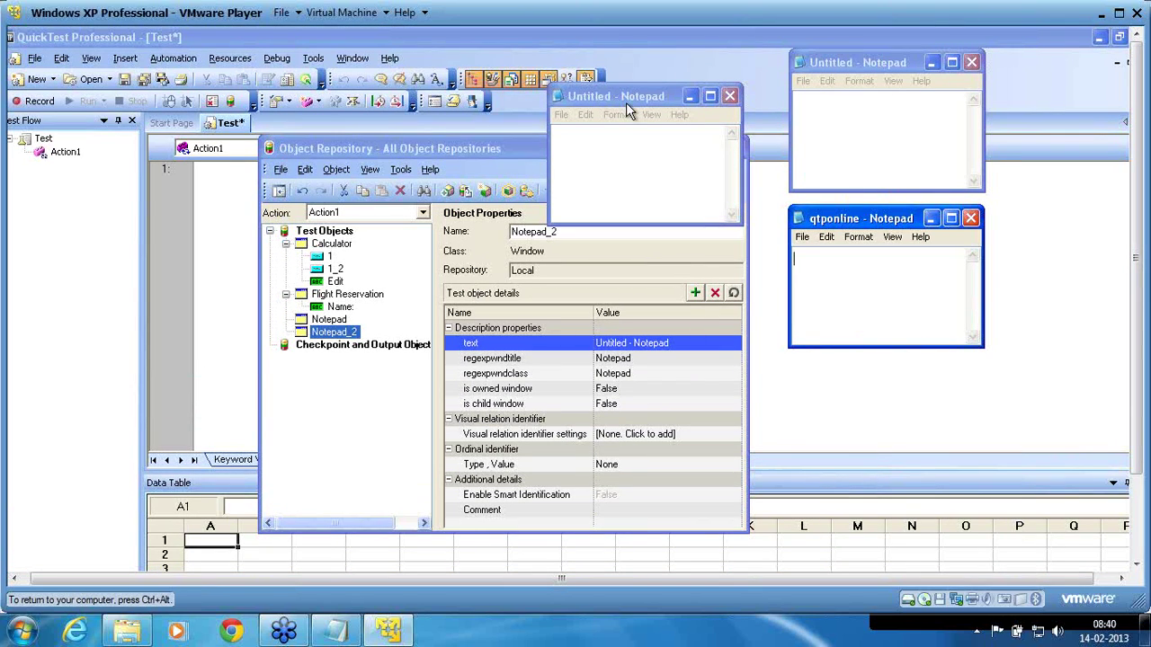
Try to highlight the Notepad_2 test object in the application with both untitled Notepad windows open
click(323, 332)
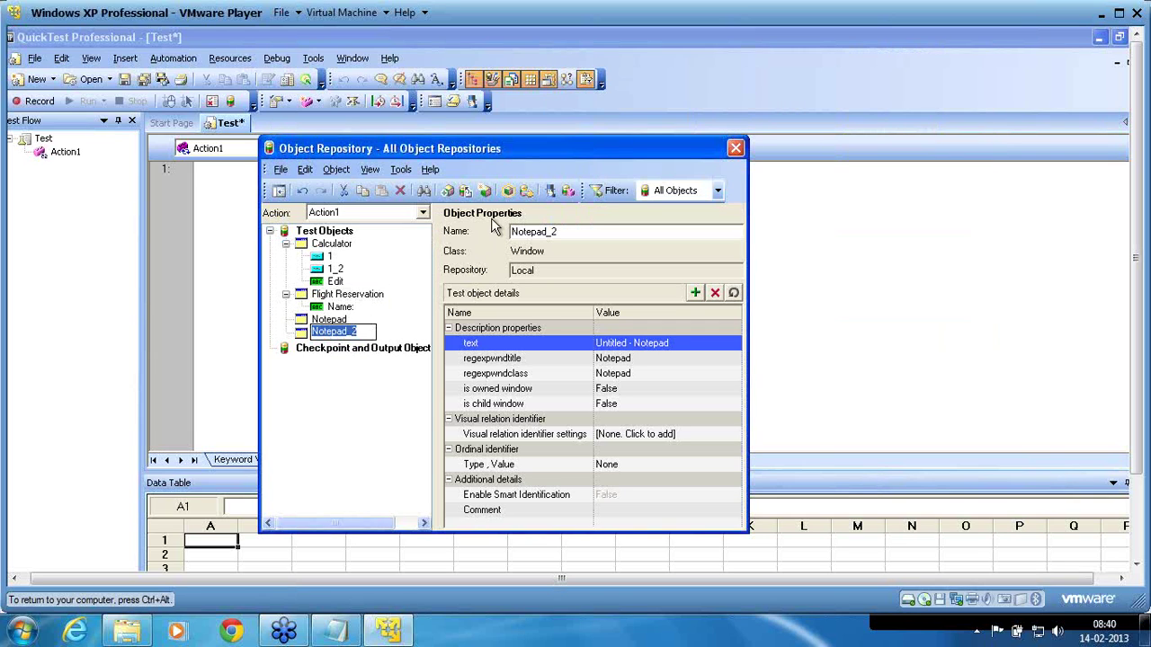
click(507, 191)
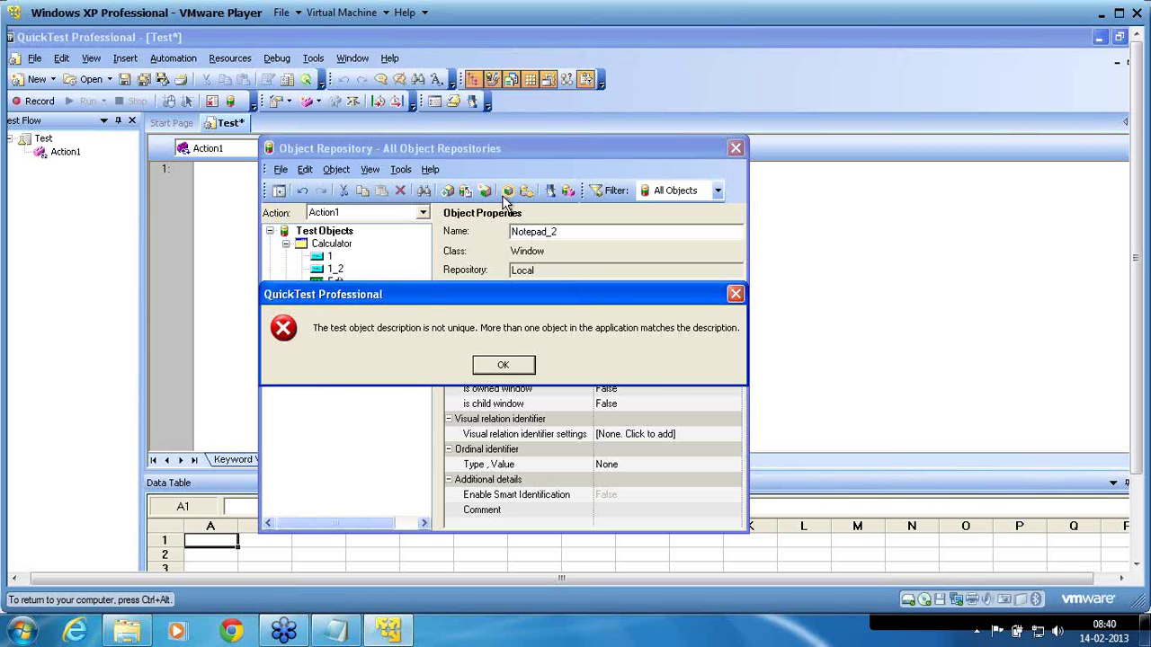
drag(500, 308, 467, 153)
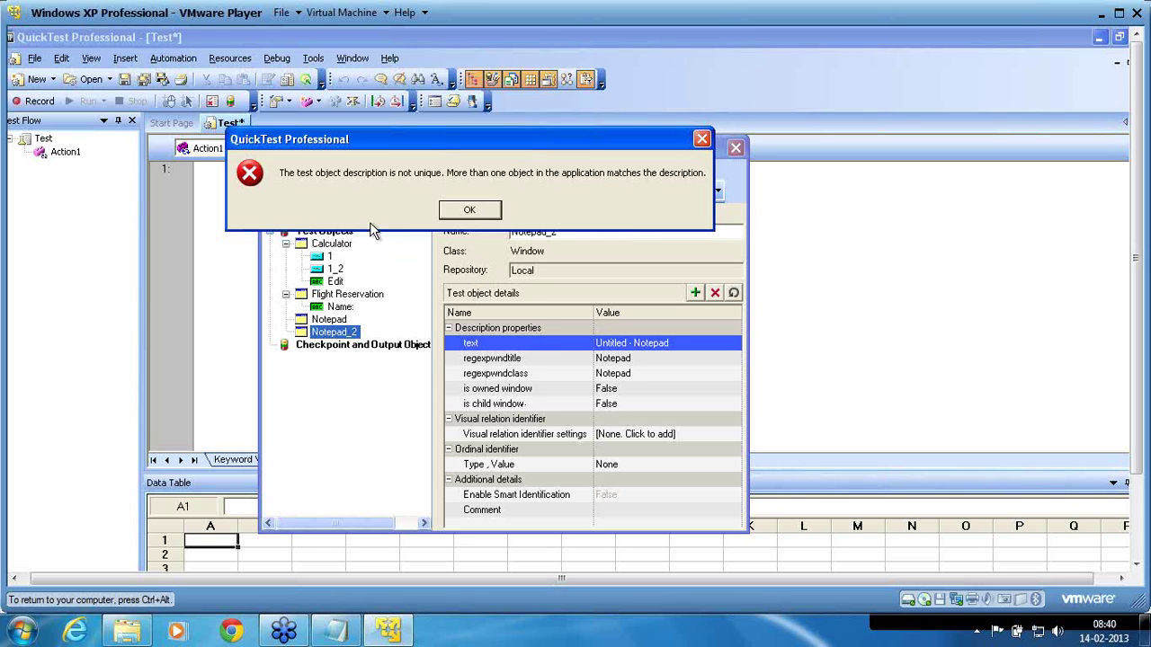
click(471, 210)
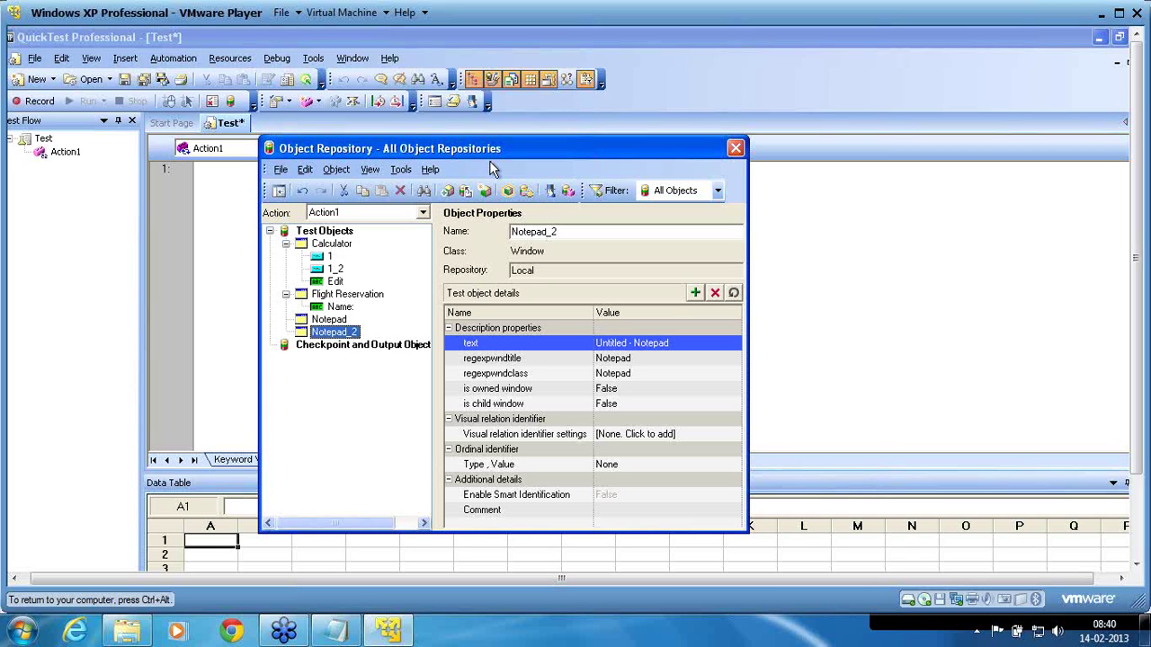
Add an Untitled - Notepad window to the local object repository, learning the selected object only without descendants
click(336, 170)
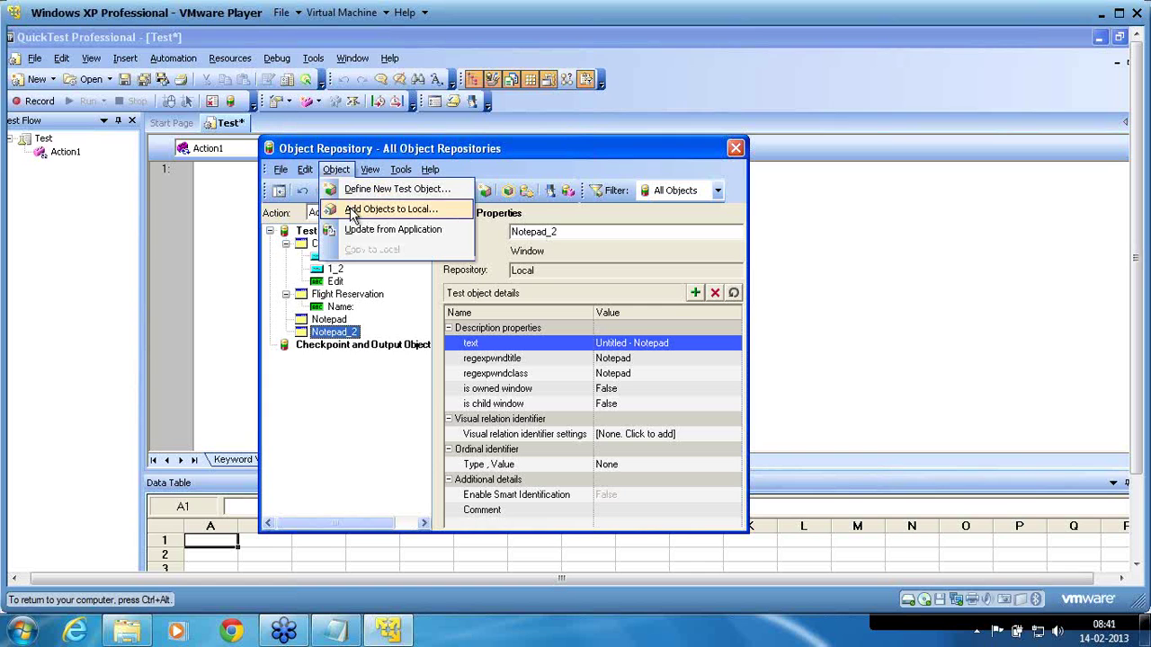
click(387, 208)
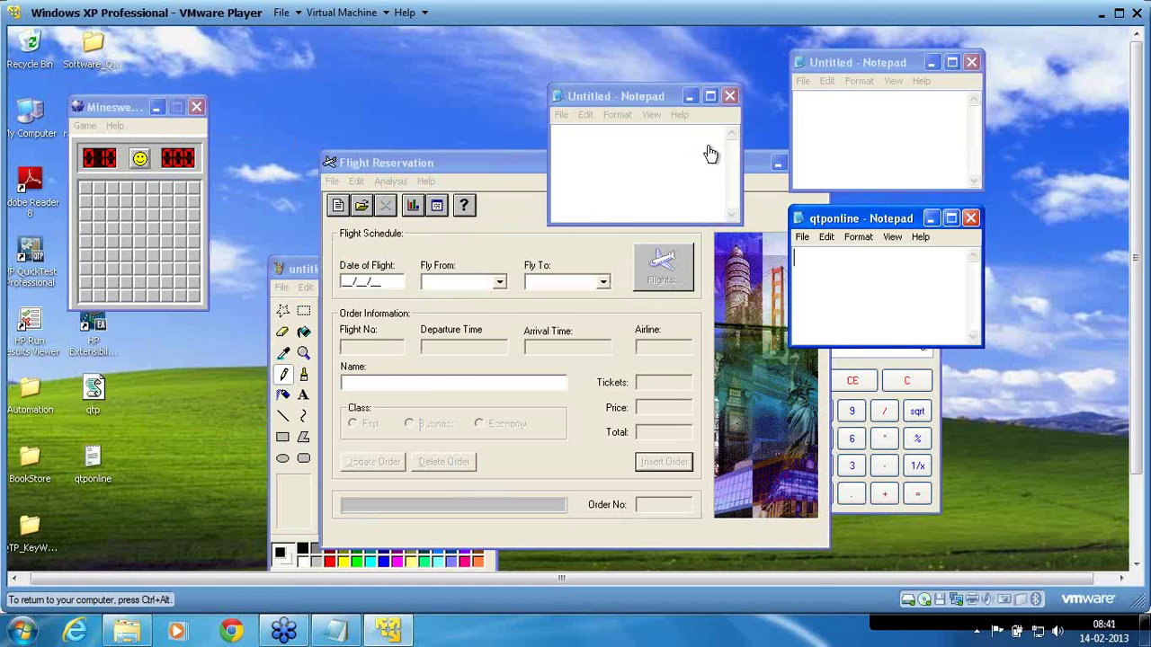
click(850, 68)
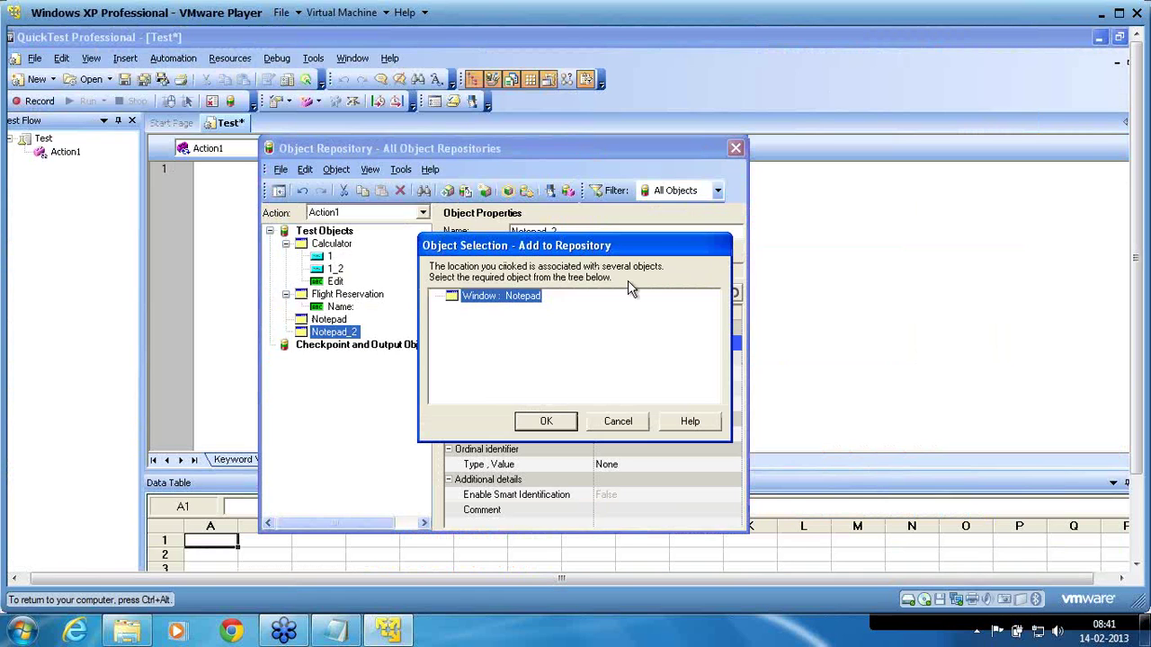
click(545, 428)
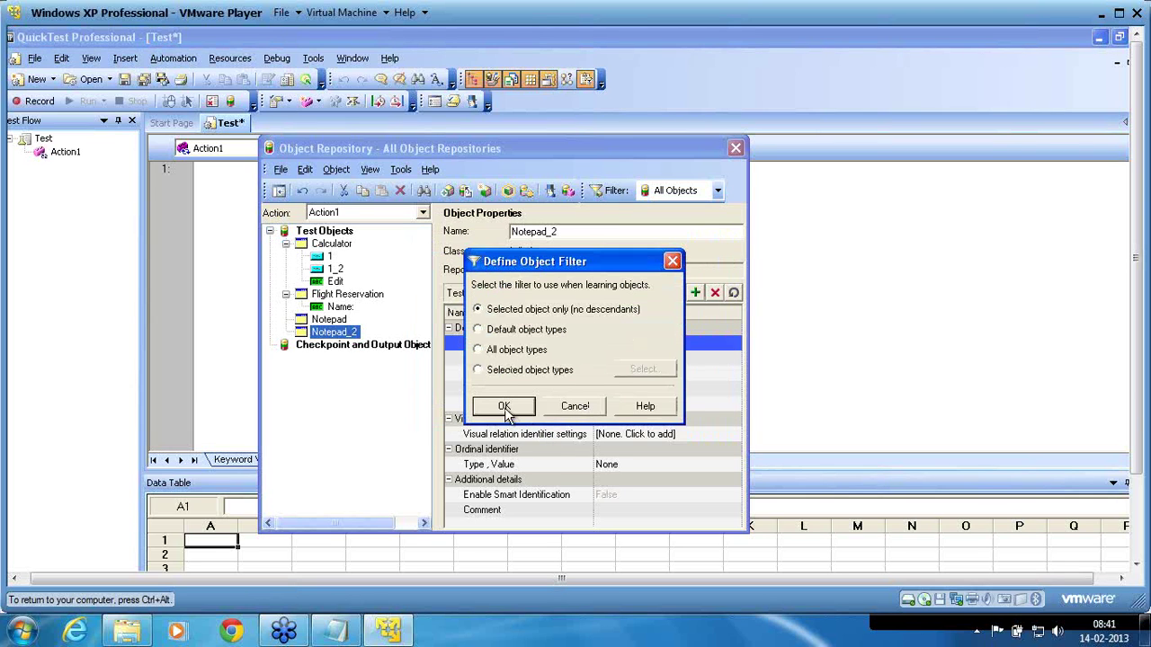
click(505, 406)
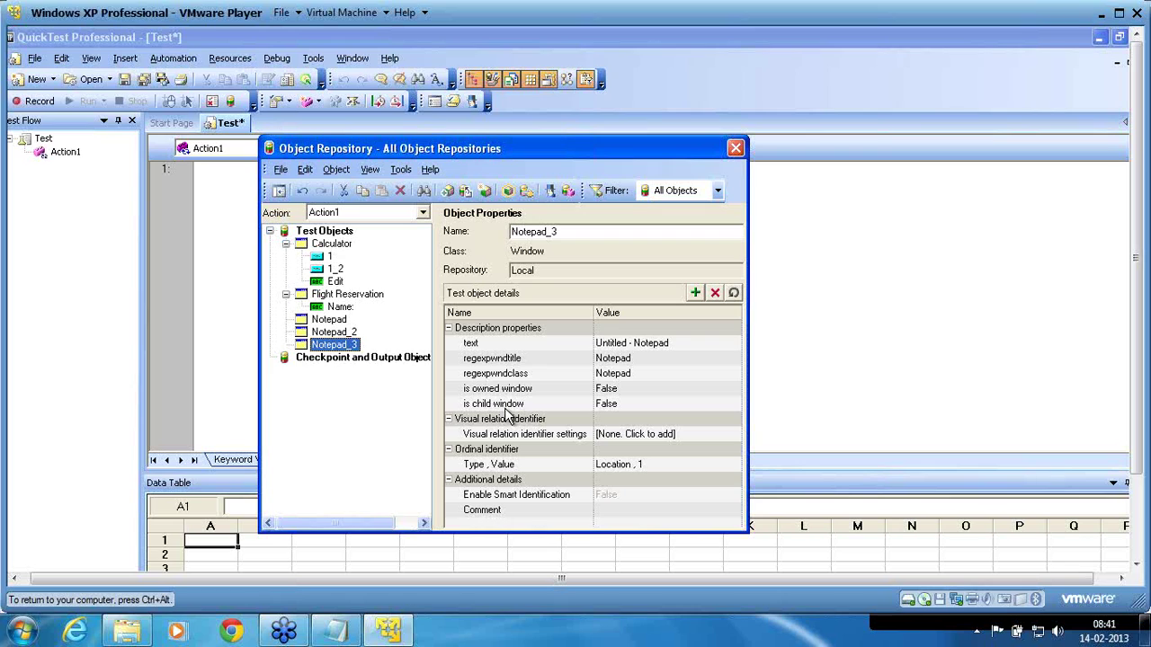
Review the ordinal identifier, regexpwndtitle and text properties of the Notepad_3 test object
click(535, 466)
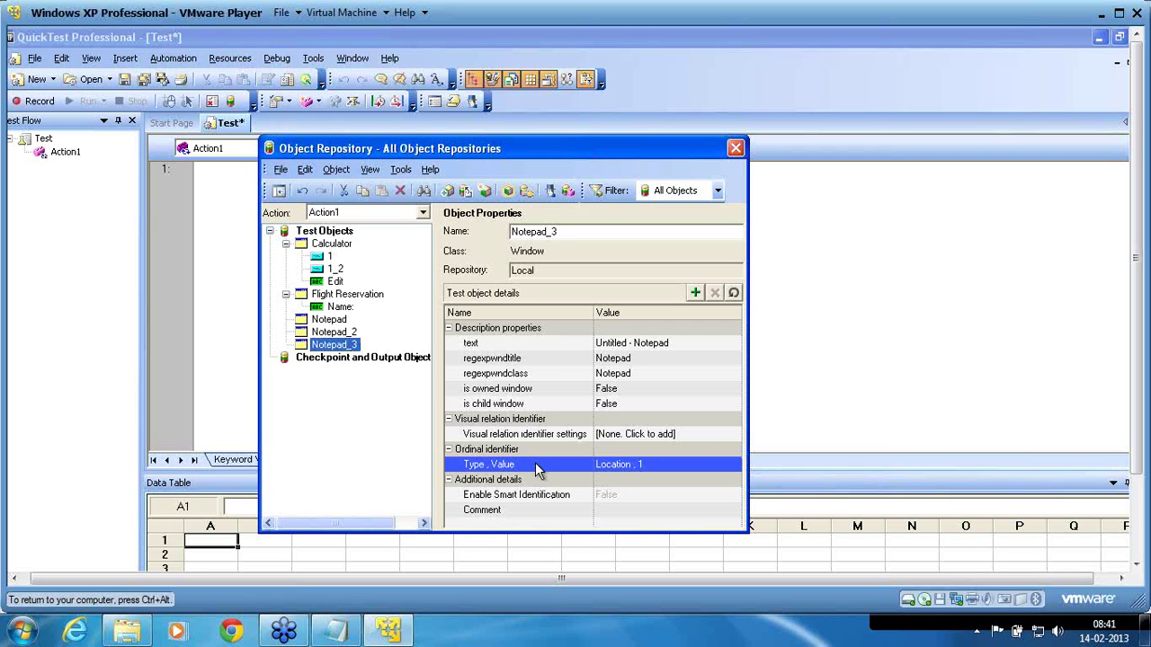
click(528, 360)
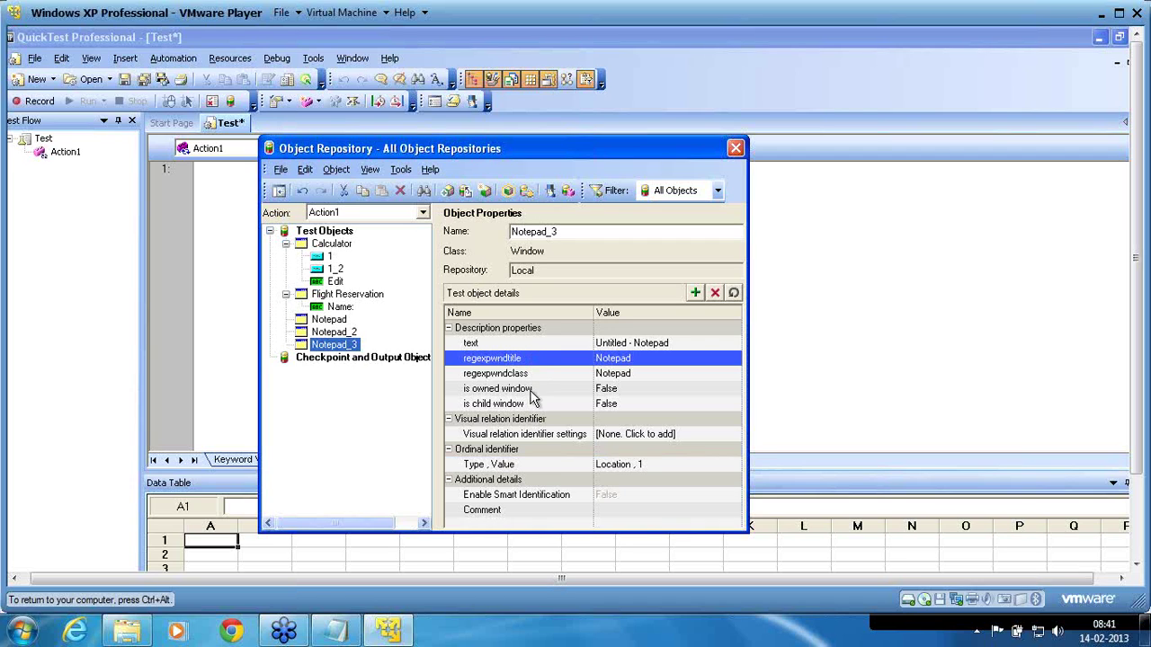
click(526, 346)
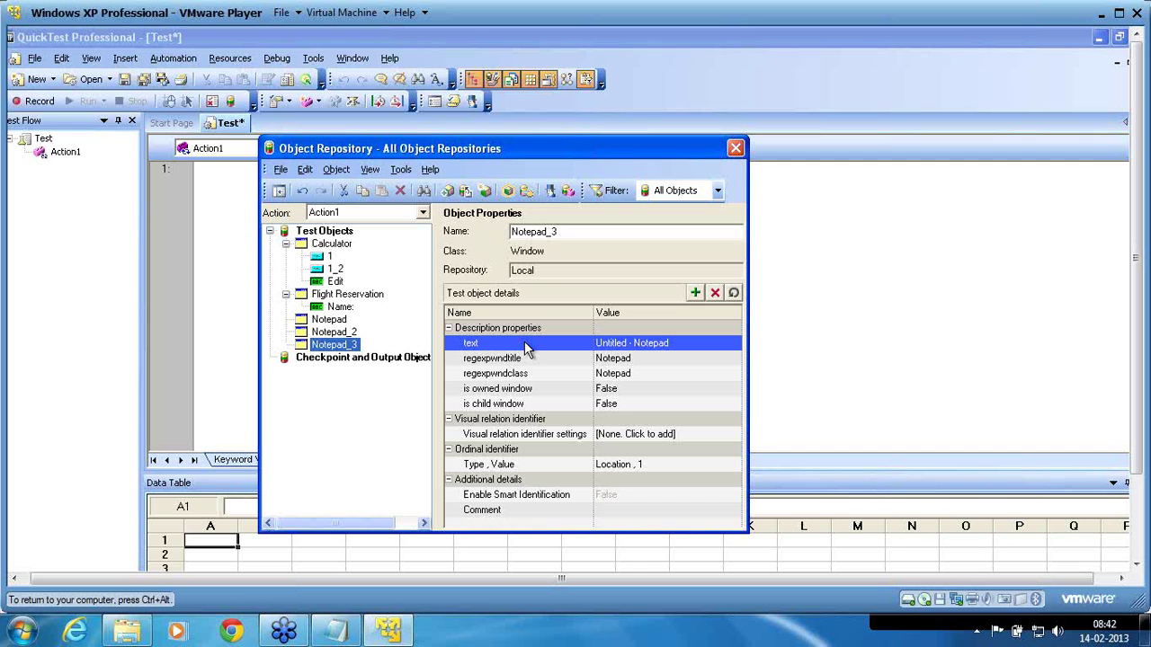
Switch to the ClassNotes file in Notepad and add the heading "How qtp recognize the object" after the Repository notes
click(337, 638)
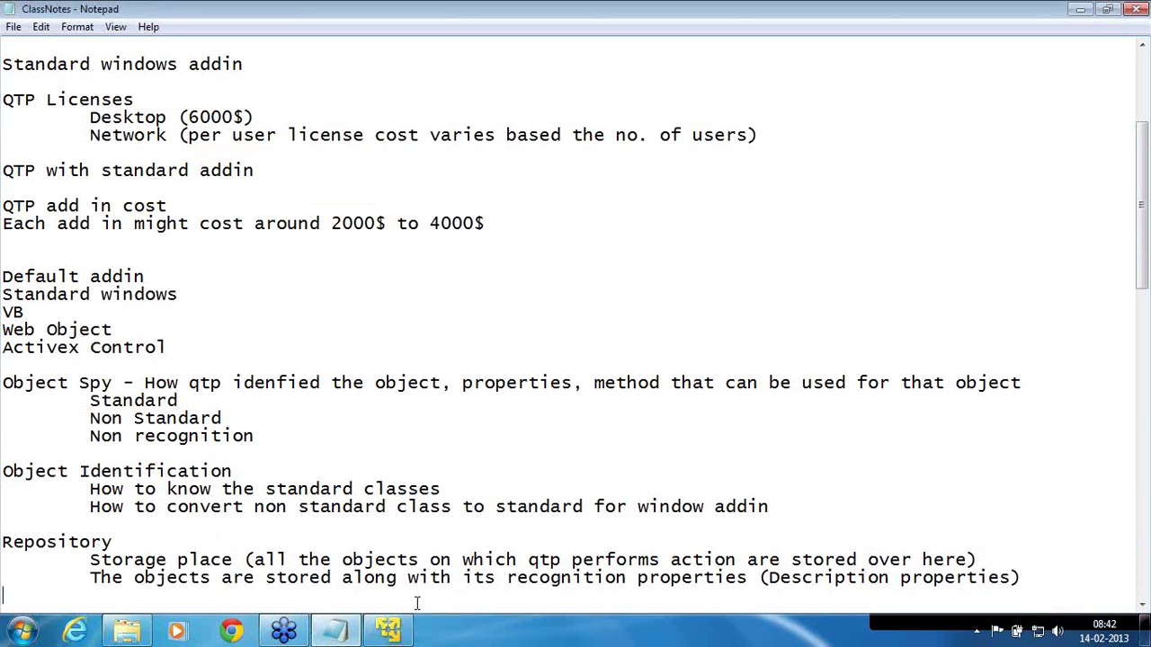
key(Return)
text(How qtp'recognizes)
key(BackSpace)
key(BackSpace)
key(BackSpace)
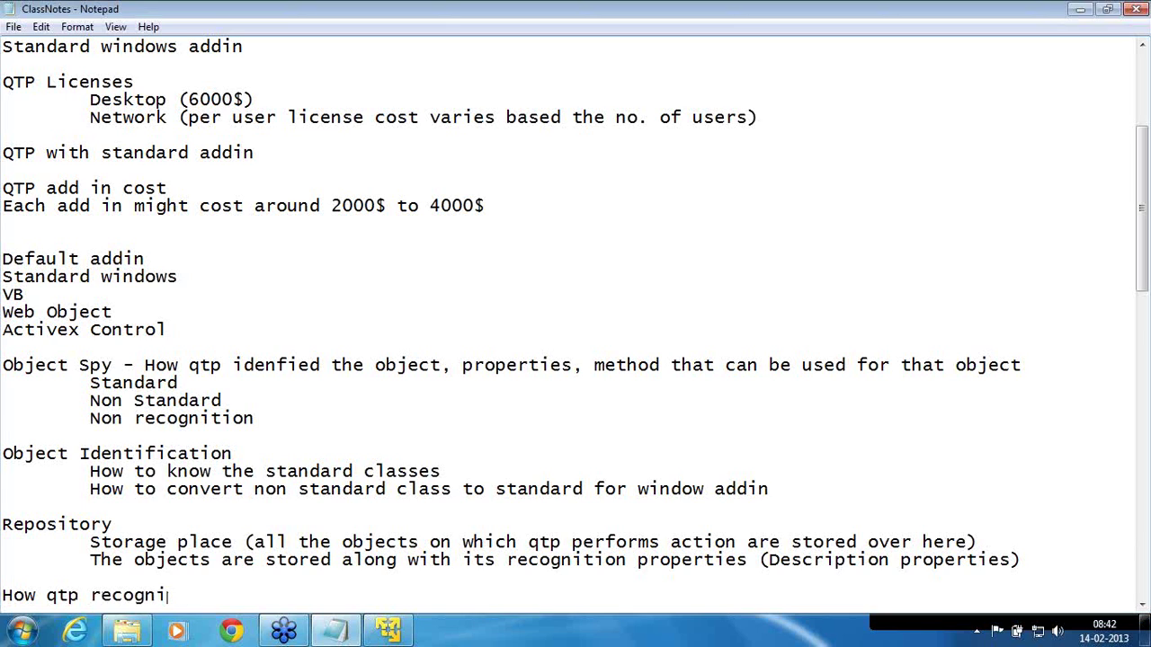
text(ze )
text(s)
key(BackSpace)
key(BackSpace)
text(the object)
key(Return)
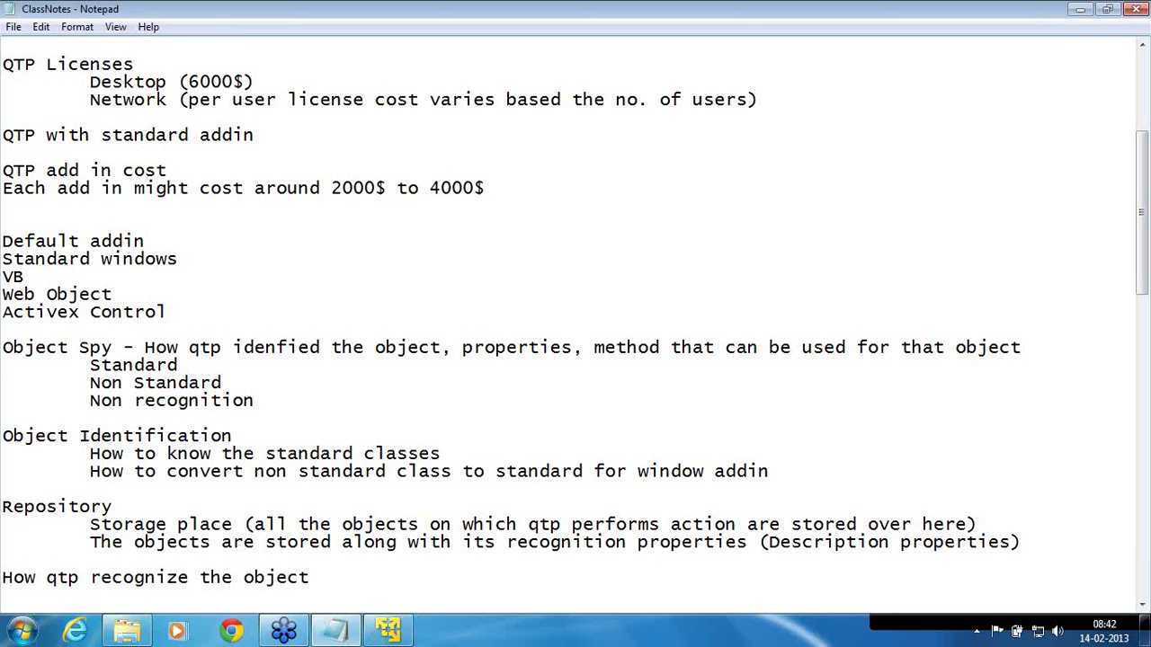
Add the line "1. Mandatory properties by default" under the object recognition heading
text(1. Mandatory pr)
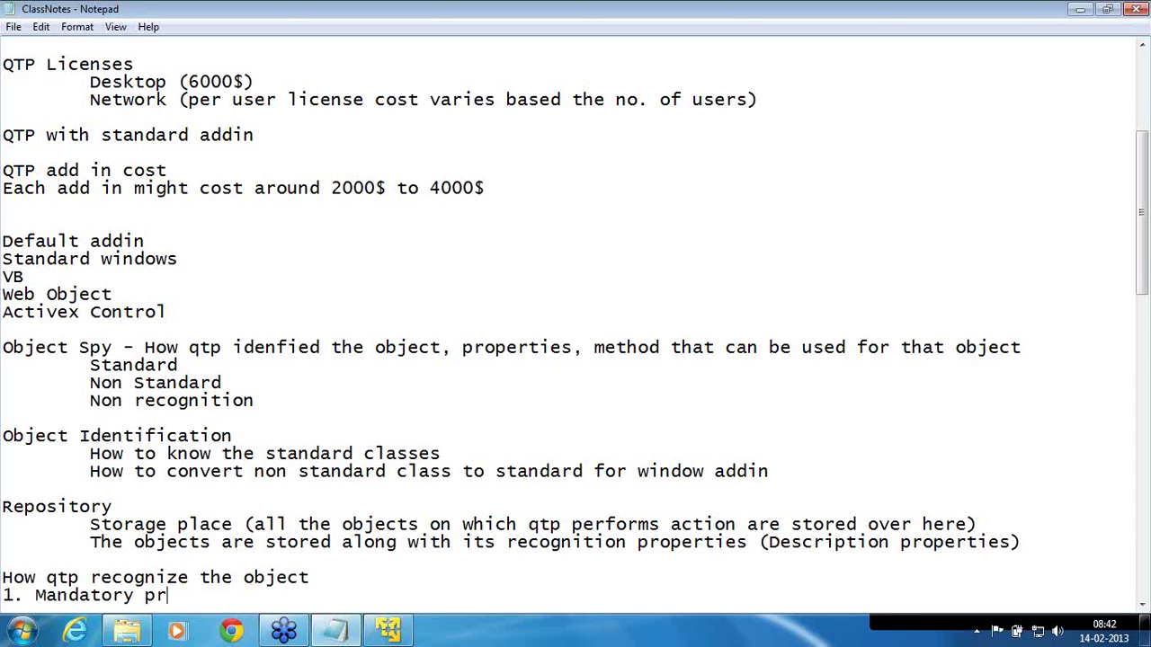
text(operties )
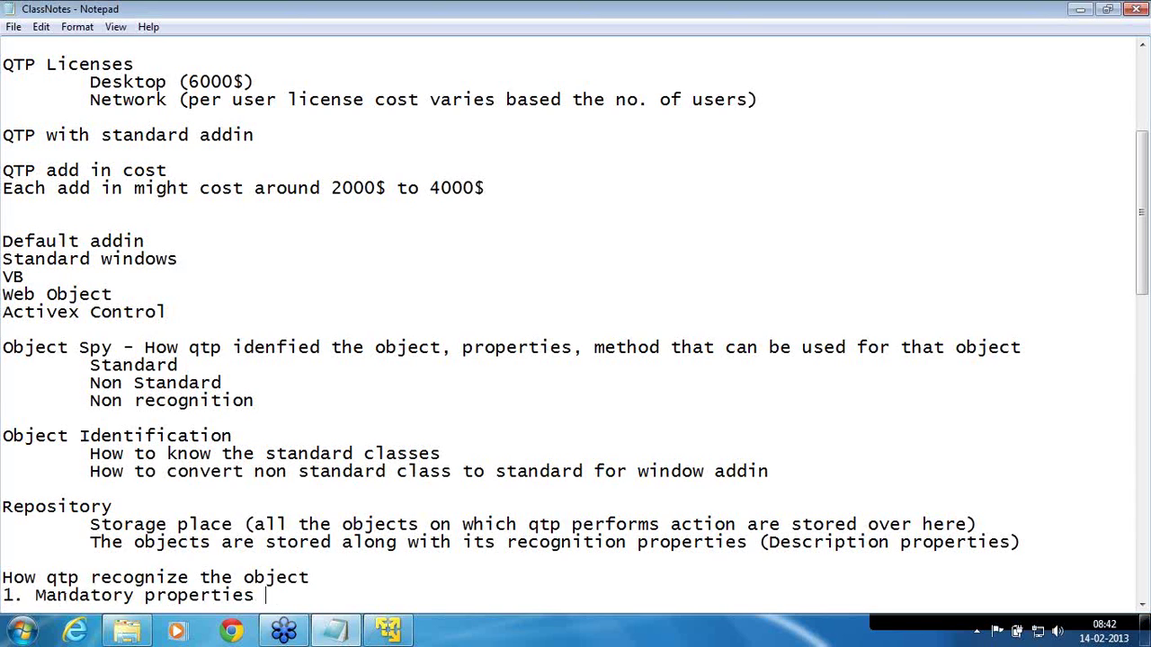
text(by defailt)
key(BackSpace)
key(BackSpace)
key(BackSpace)
text(ult)
key(Return)
Add note item 2: "On failure of mandatory properties to identify the object uniquely qtp takes help of assistive properites and tries recognize the object"
text(2)
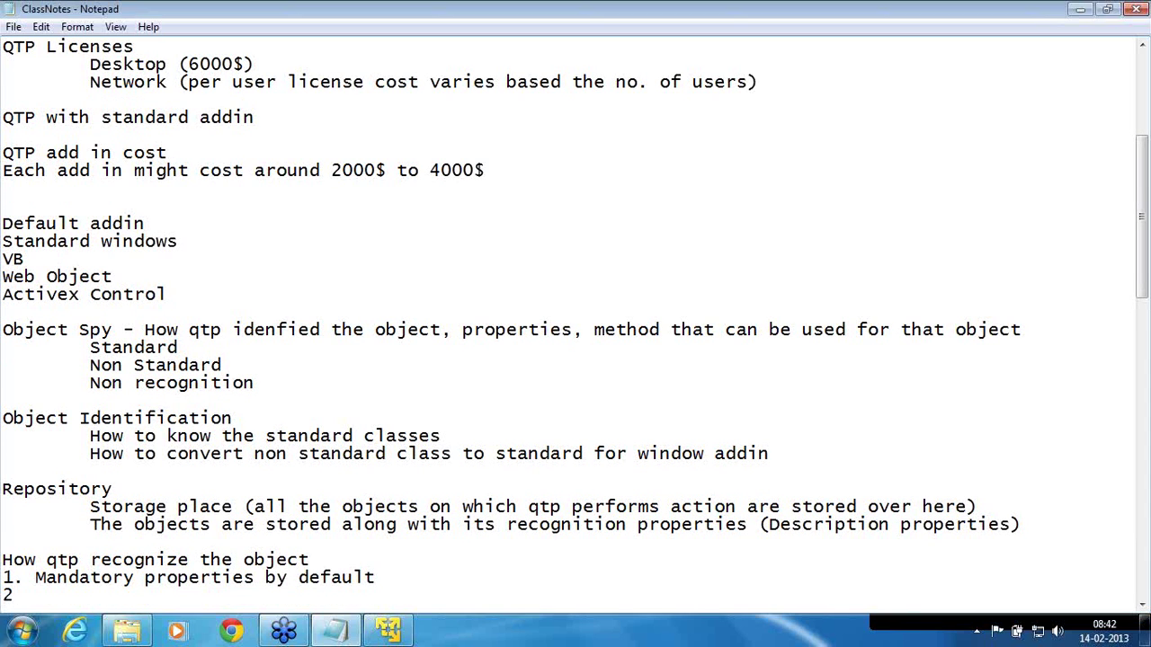
text(. On failure of man)
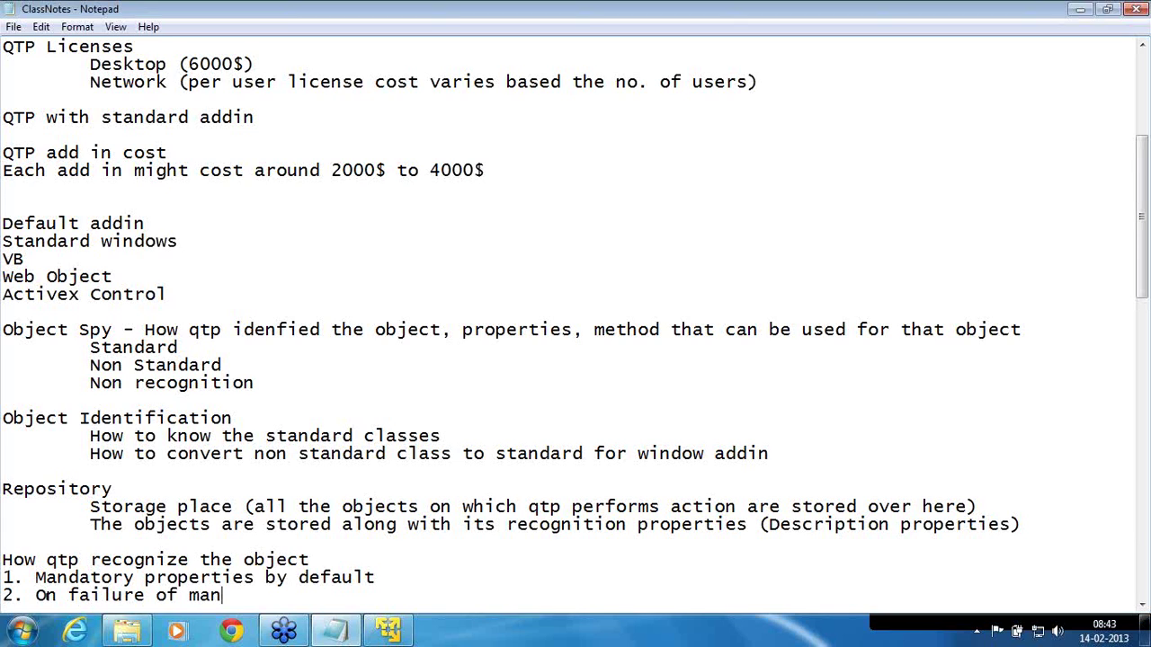
text(datory properties )
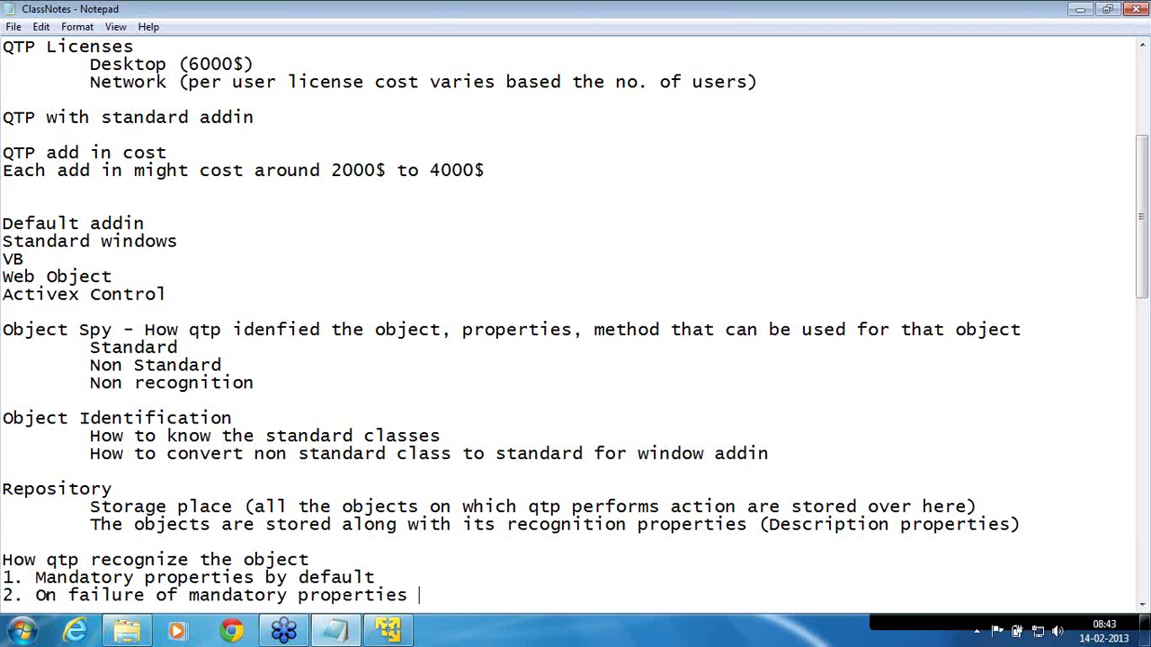
text(to idenf)
text(ify the object uniquely qtp takes help of assistive properites)
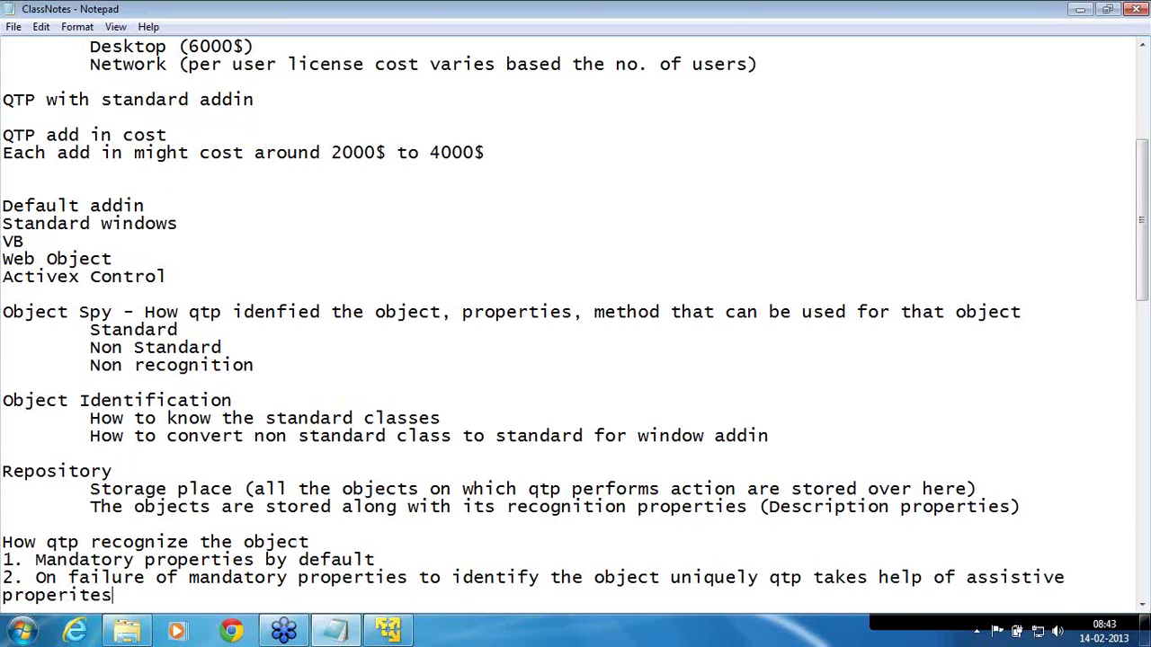
text(,)
key(BackSpace)
text(and try)
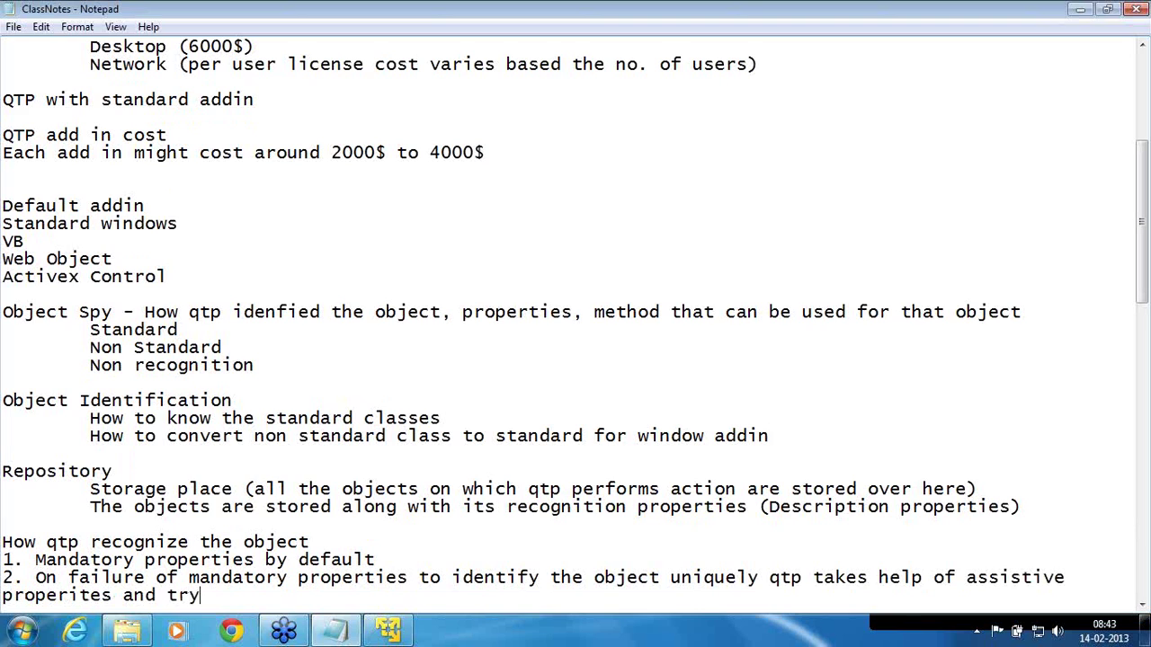
key(BackSpace)
text(ies recognize the ob)
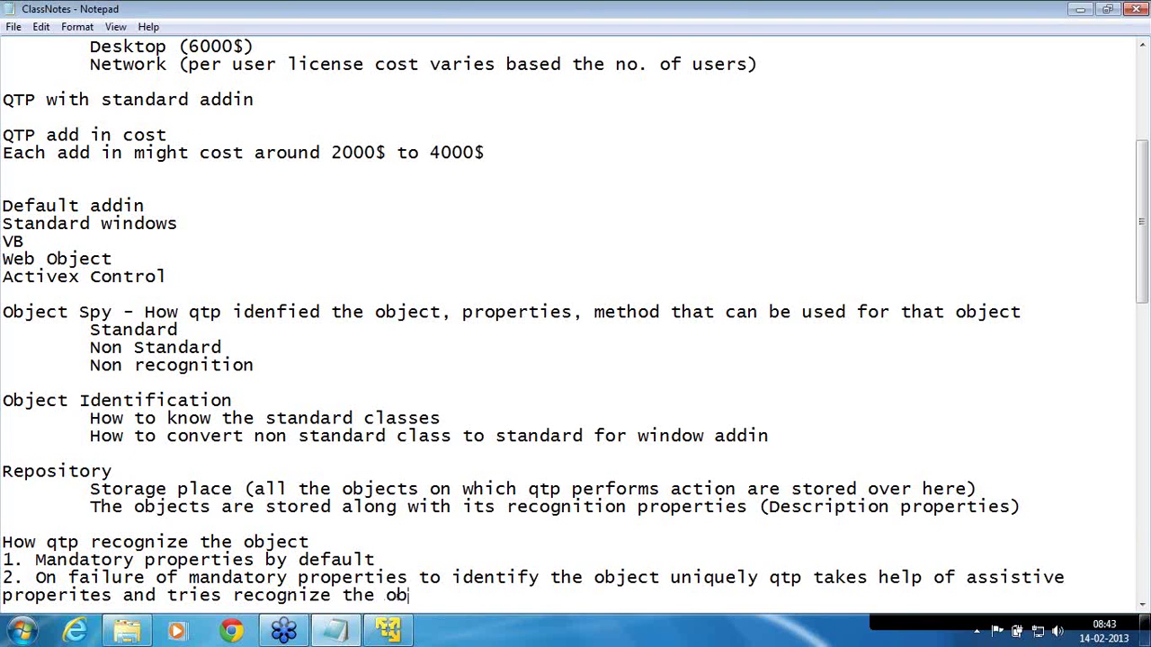
text(ject)
key(Return)
Add the line "3. On failure of assistive property, qtp uses the ordinal identifier." to the object recognition notes
text(3. )
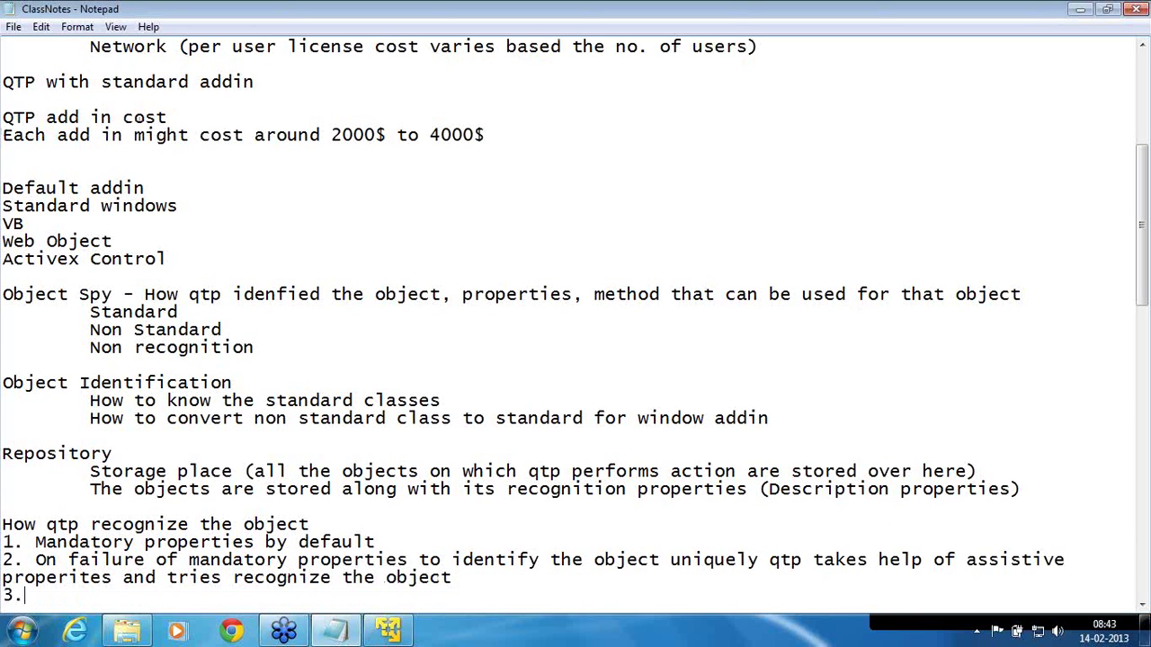
text(On failure of assisti)
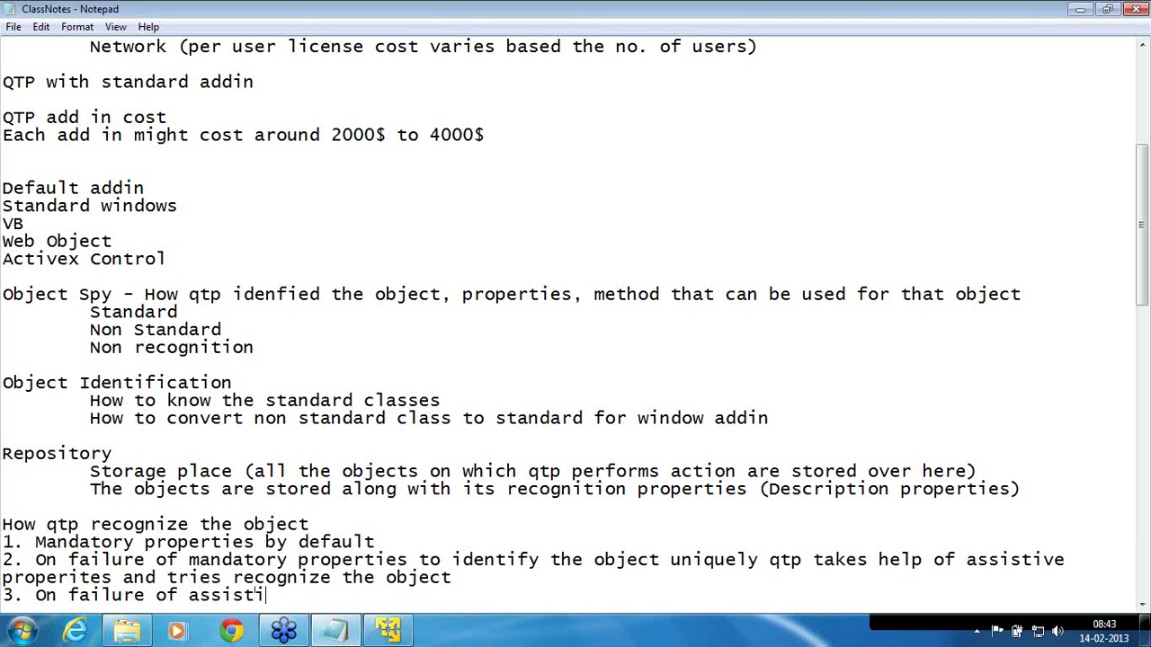
text(ve property, )
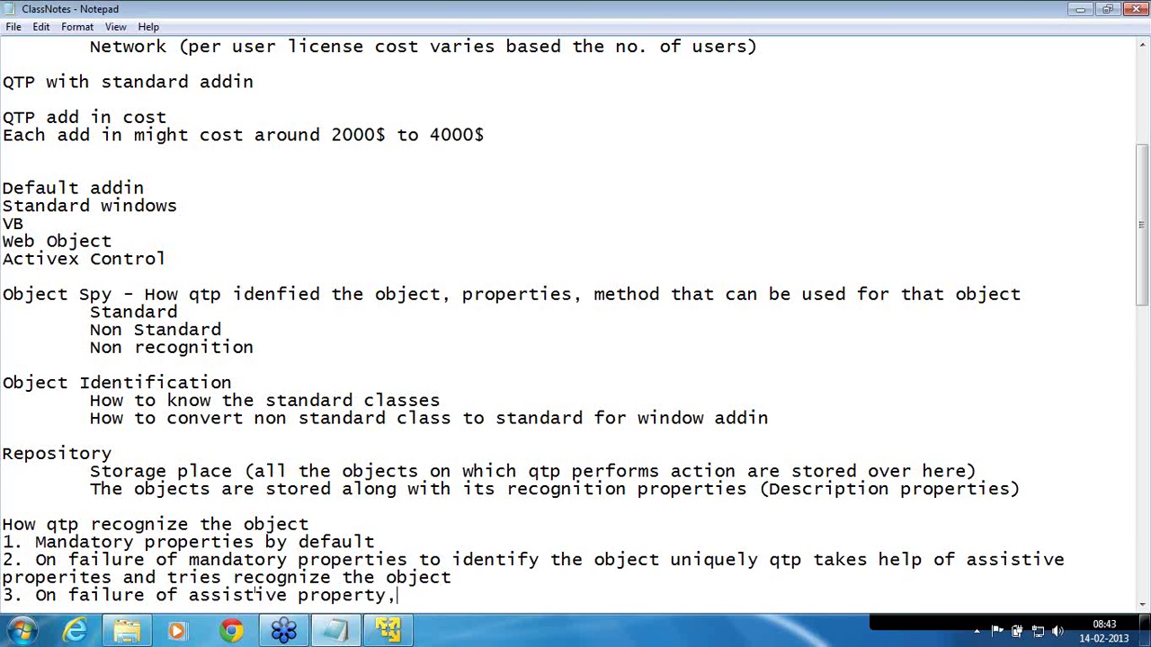
text(qtp uses the or)
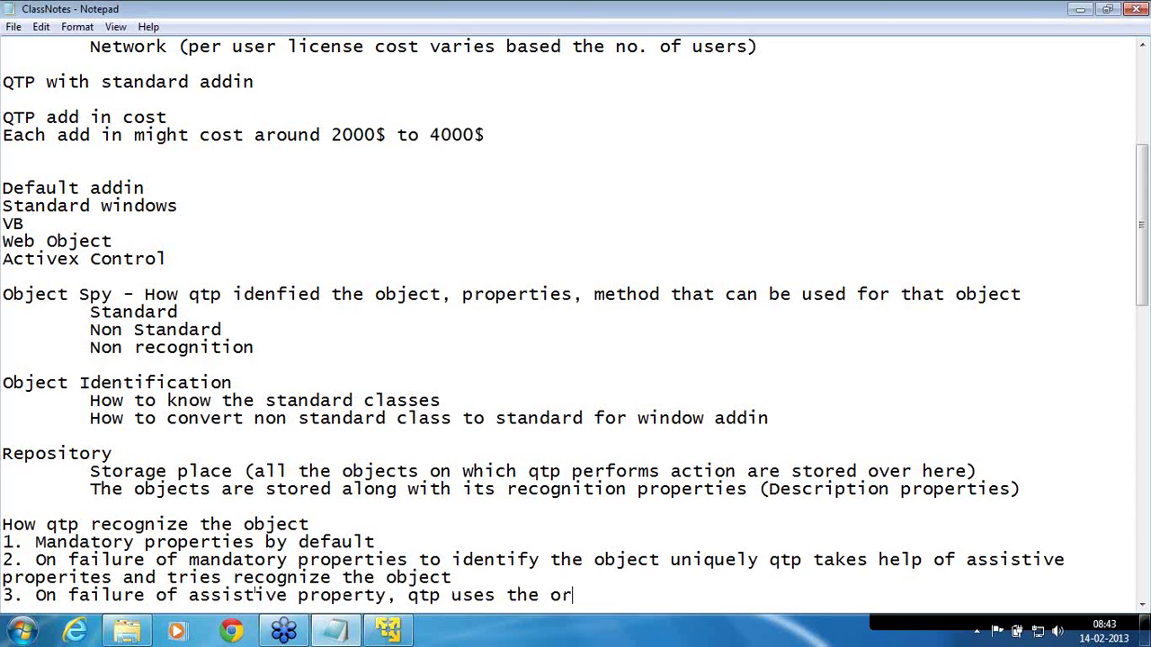
text(dinal identif)
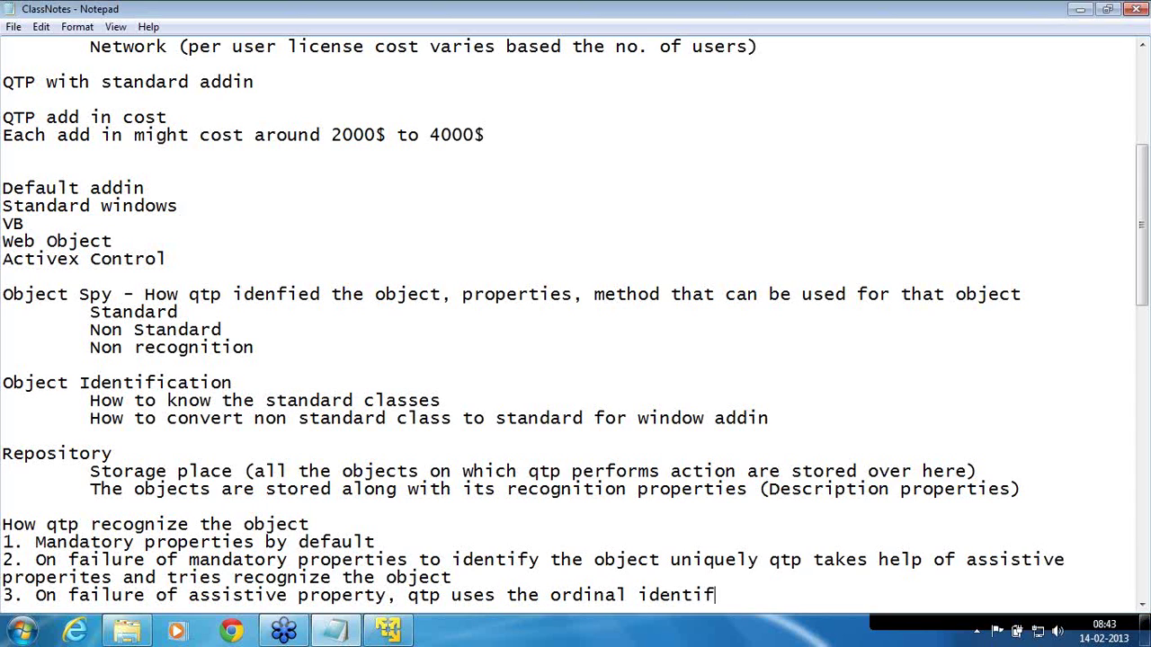
text(ier. Ord)
key(BackSpace)
key(BackSpace)
key(BackSpace)
Start a new section headed "Ordinal identifier" below the numbered notes, separated by a blank line
key(Return)
key(Return)
text(I)
key(BackSpace)
text(Ordinal identifier )
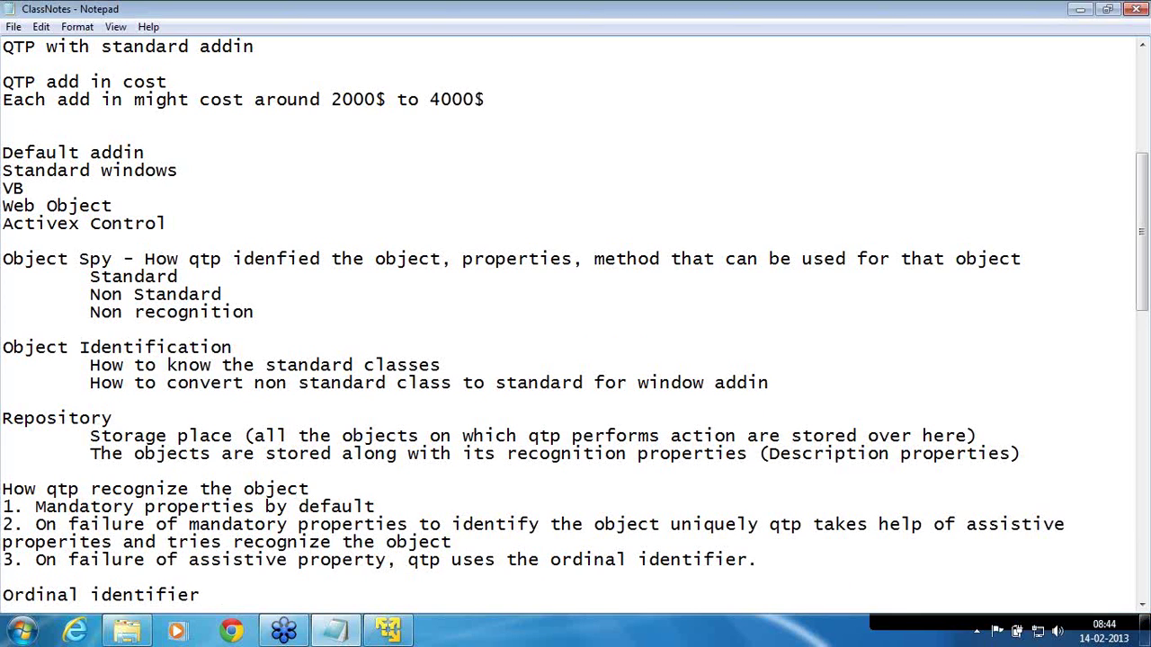
Complete the "Ordinal identifier" heading with "- Location, Index, Creation time" and leave a blank line below it
text(- Location, In)
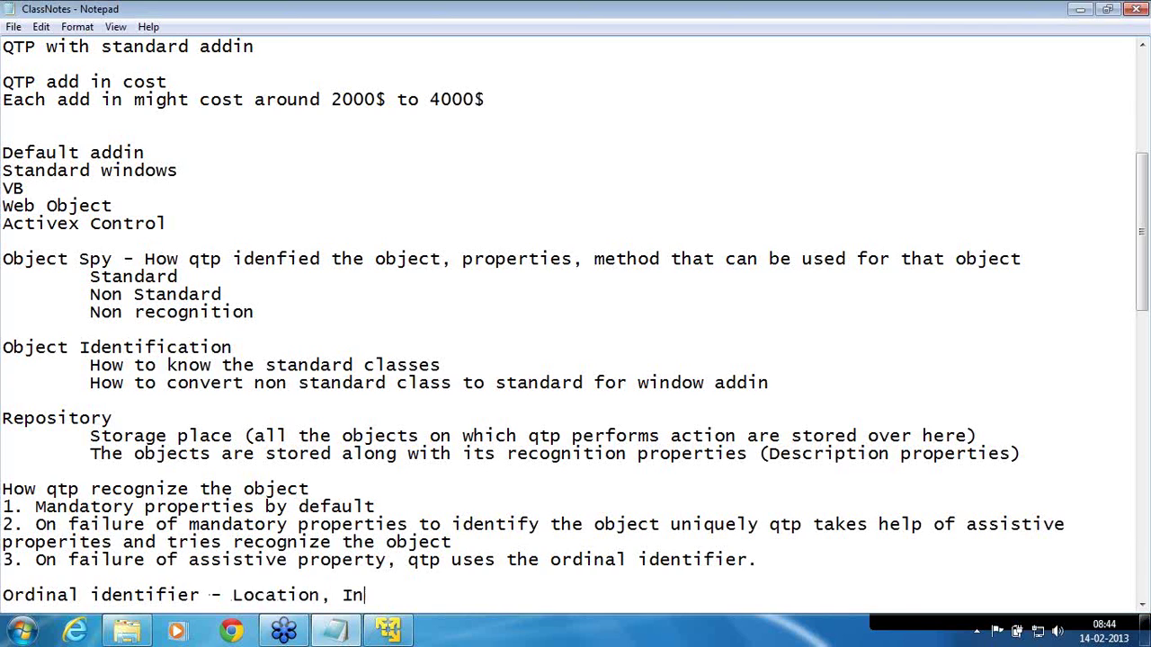
text(dex, Creation time)
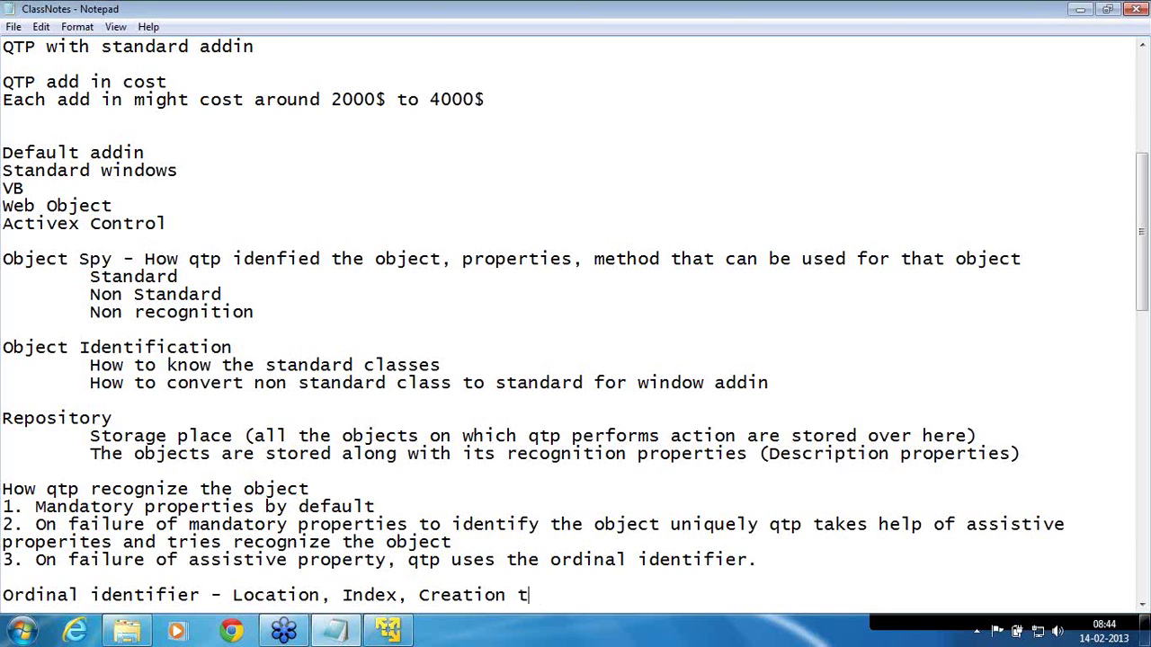
key(Return)
key(Return)
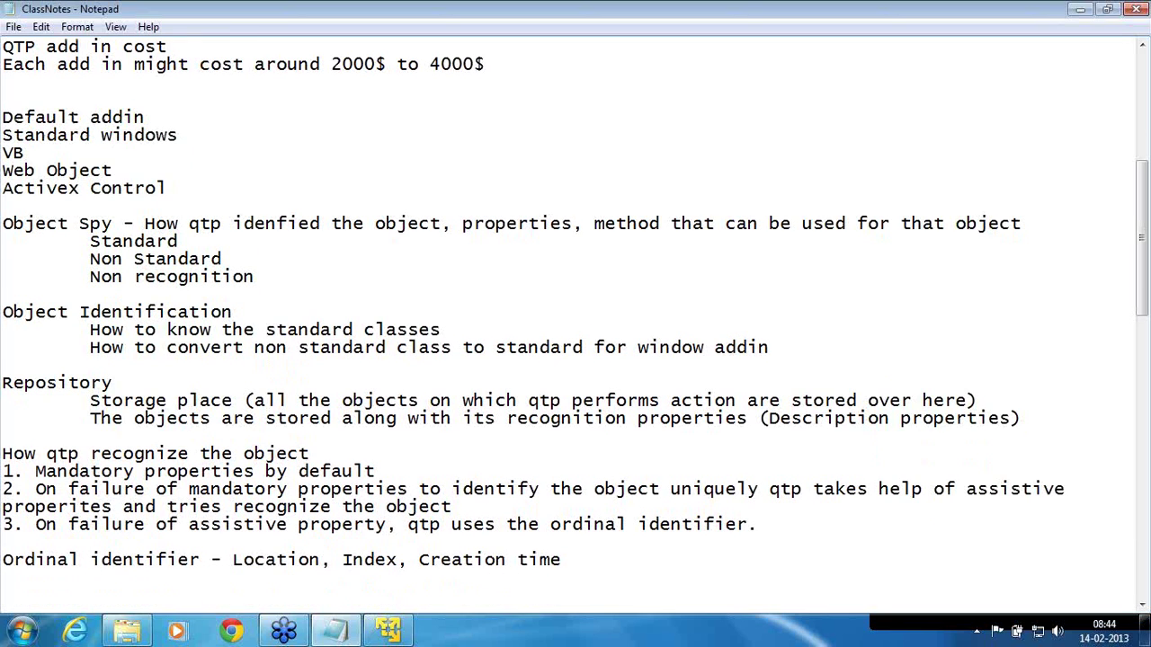
Add "Location" and "Index" as separate subheadings below the ordinal identifier line, with a blank line between them
text(Location)
key(Return)
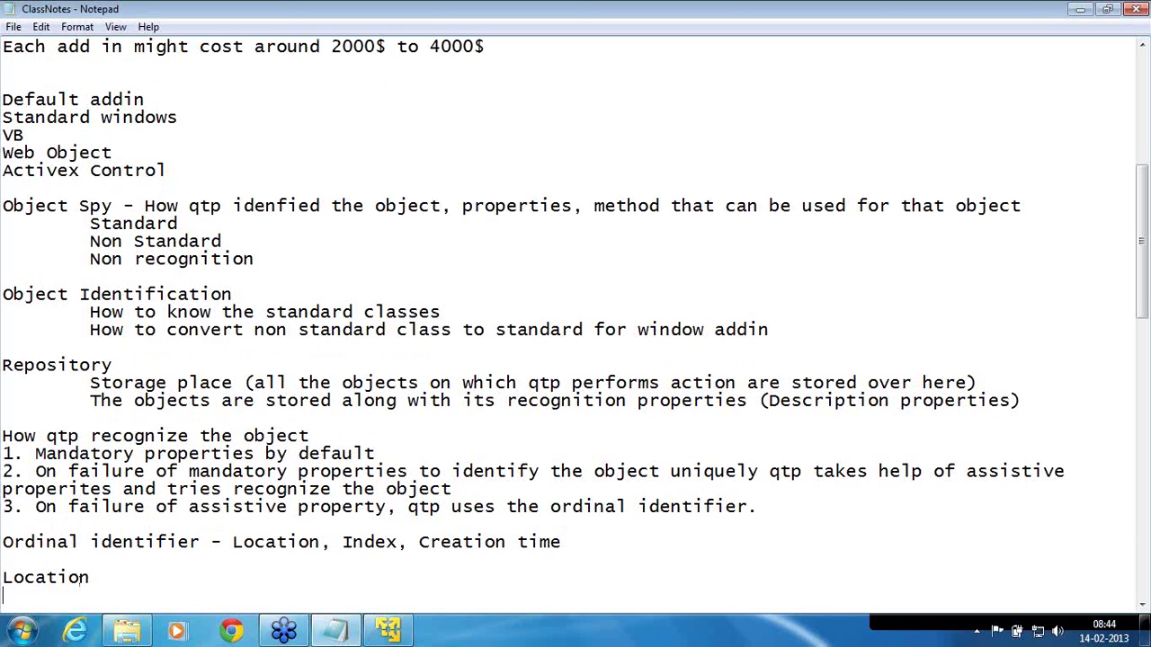
key(Return)
text(Index)
key(Return)
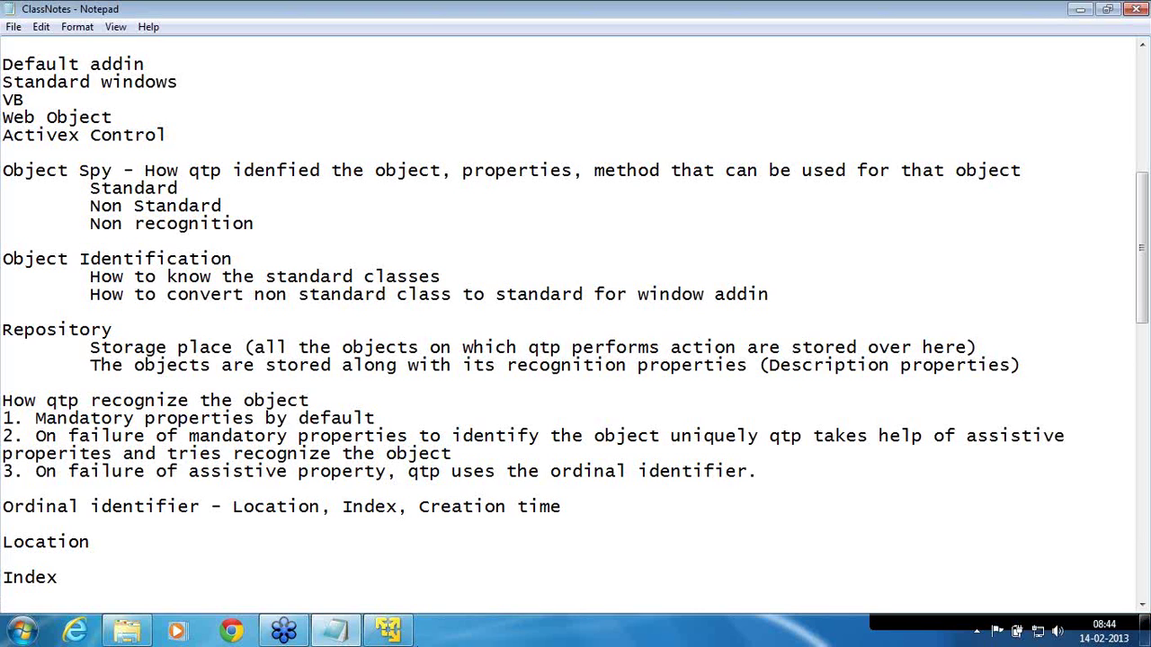
Switch to the Windows XP virtual machine and highlight in the application the window matched by Notepad_3's current ordinal identifier
mouse_move(405, 636)
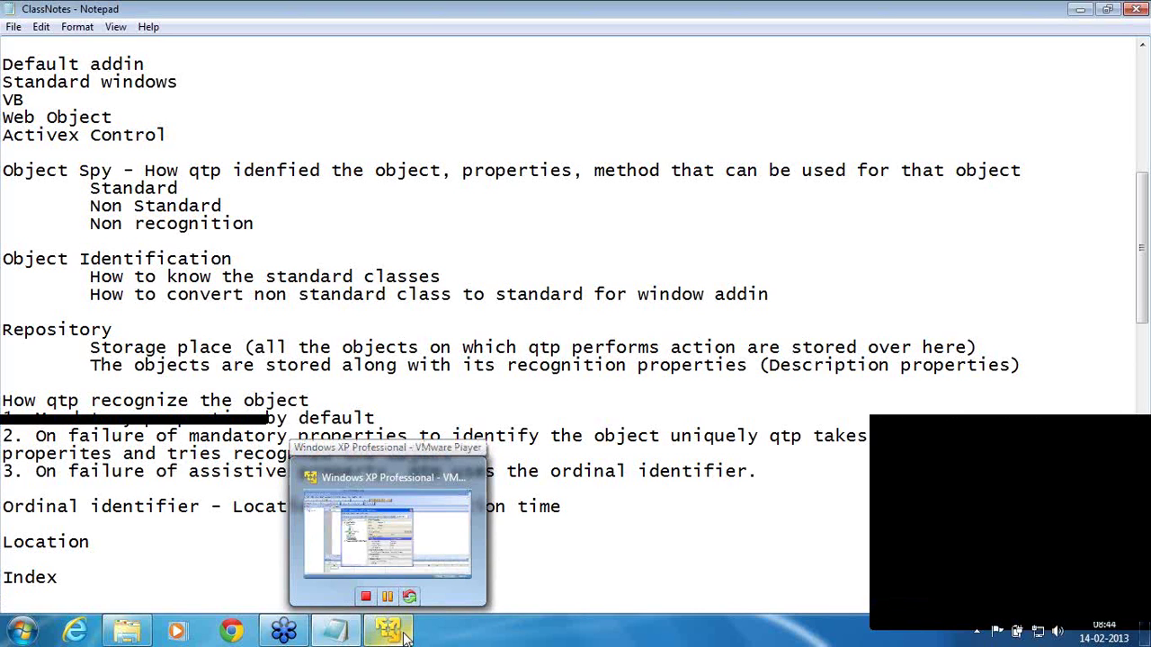
click(404, 635)
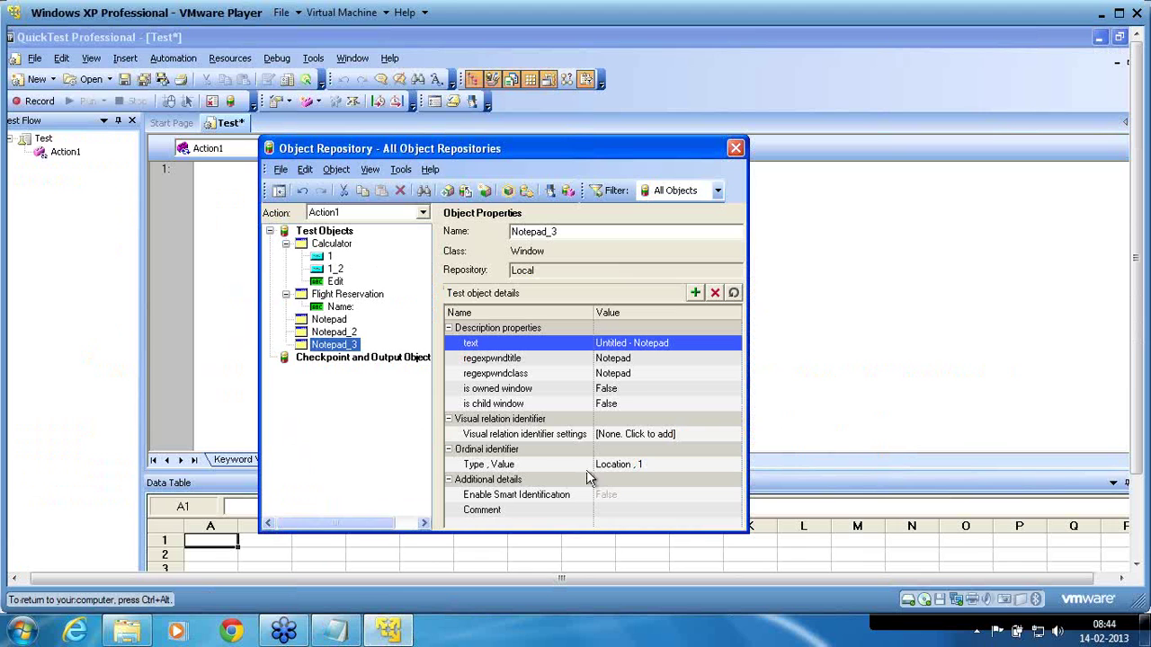
scroll(605, 484, left, 1)
scroll(604, 483, right, 2)
scroll(604, 486, right, 1)
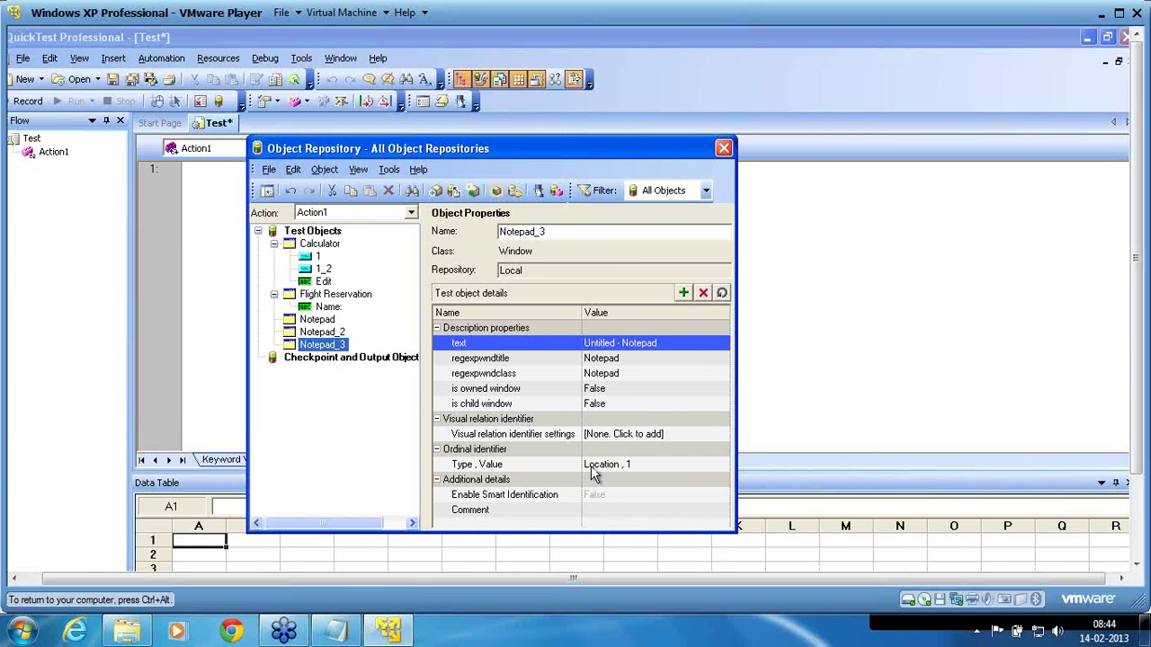
click(597, 466)
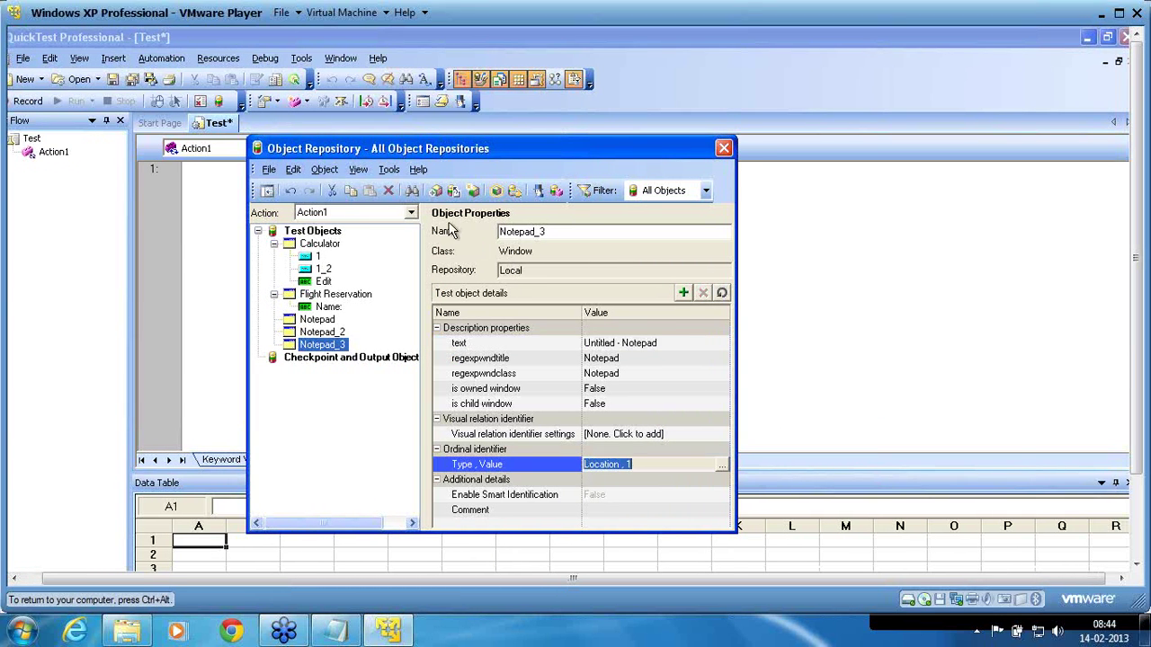
click(496, 191)
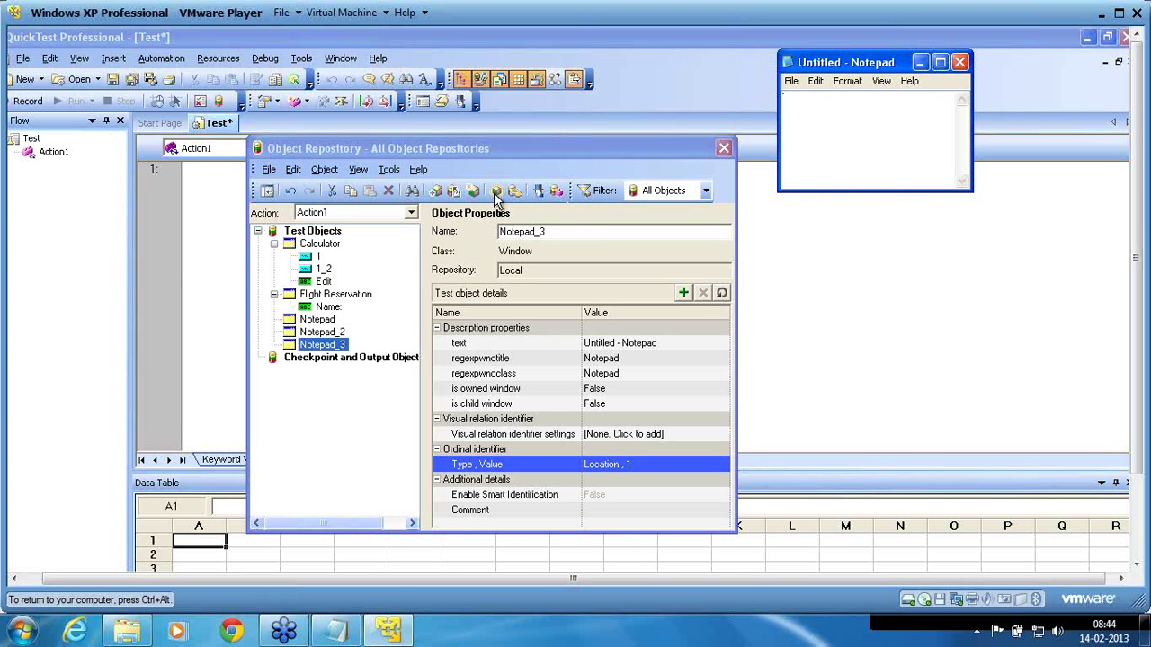
click(493, 192)
Set Notepad_3's Location ordinal identifier value to 0 and highlight the matching window in the application
click(650, 464)
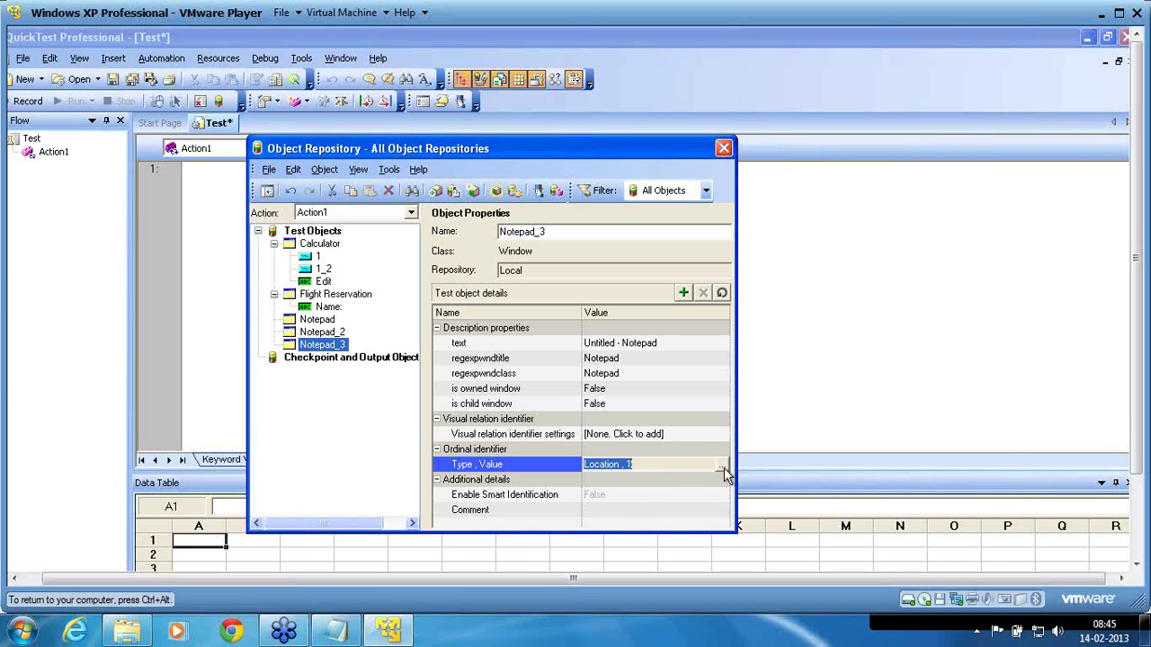
click(724, 464)
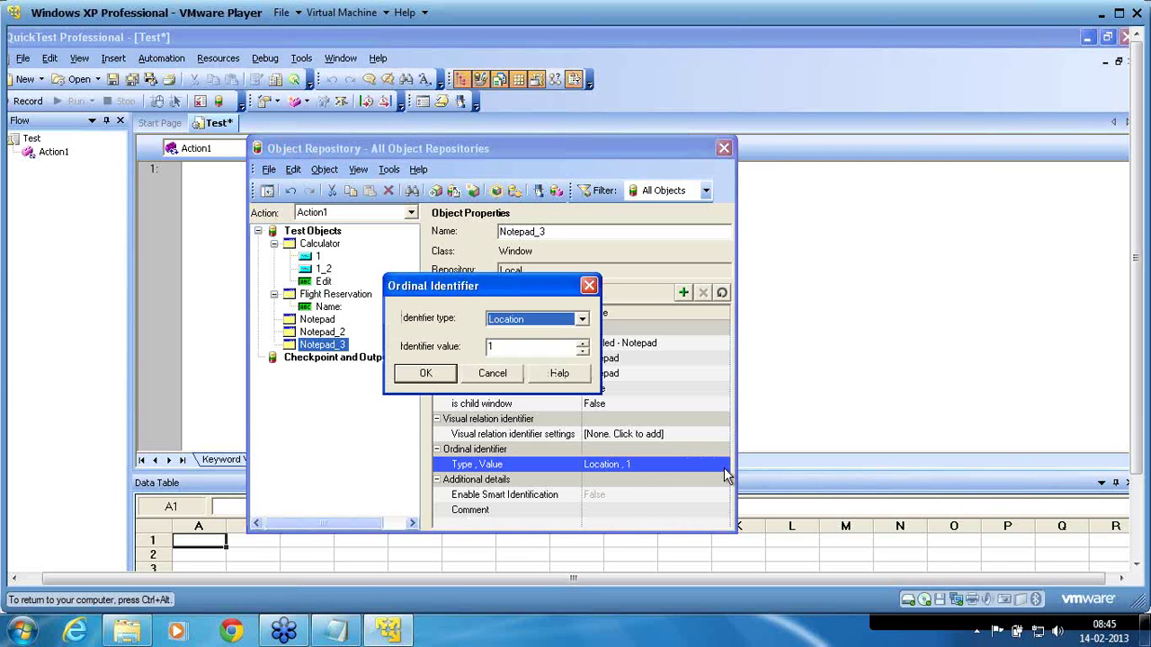
click(583, 360)
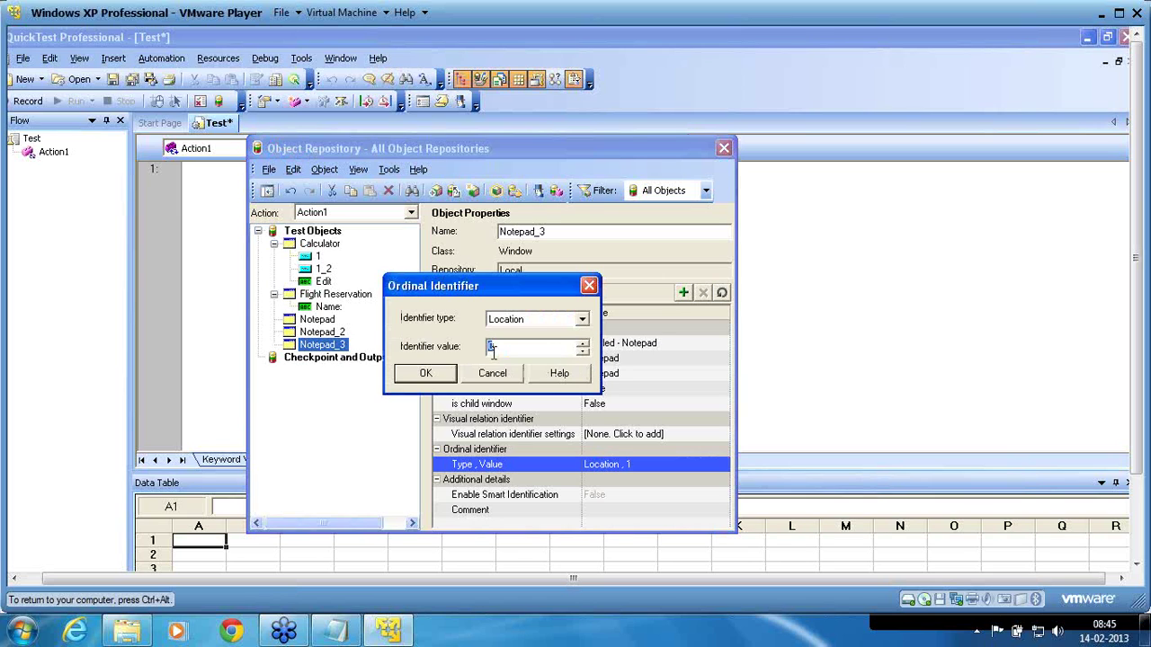
click(440, 374)
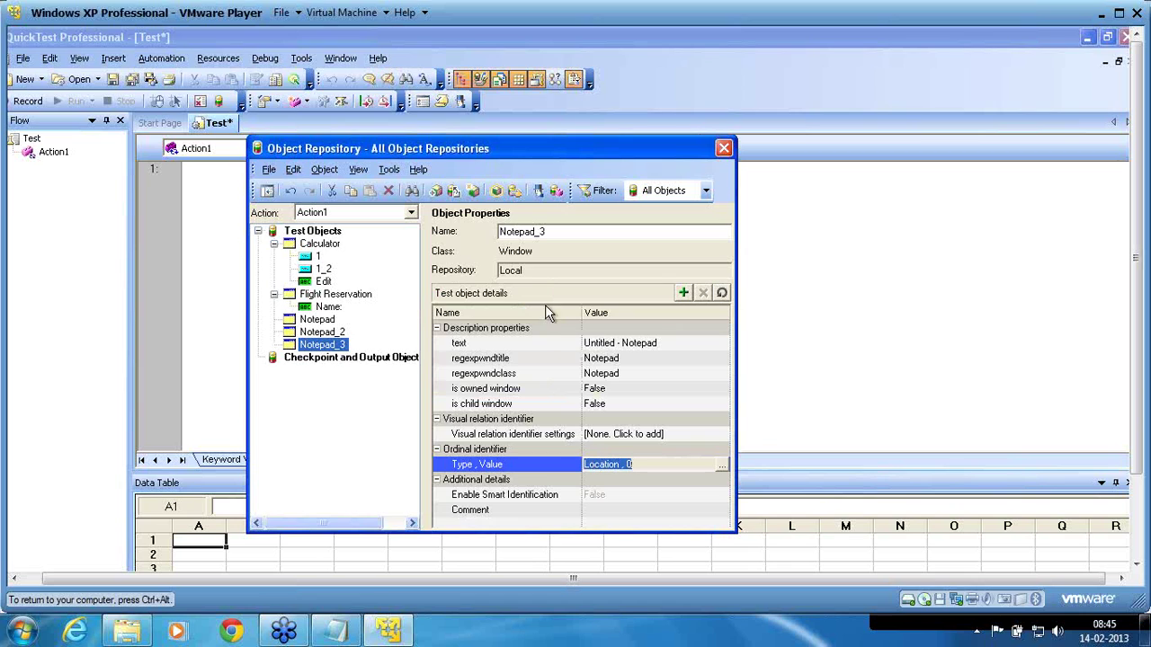
click(496, 192)
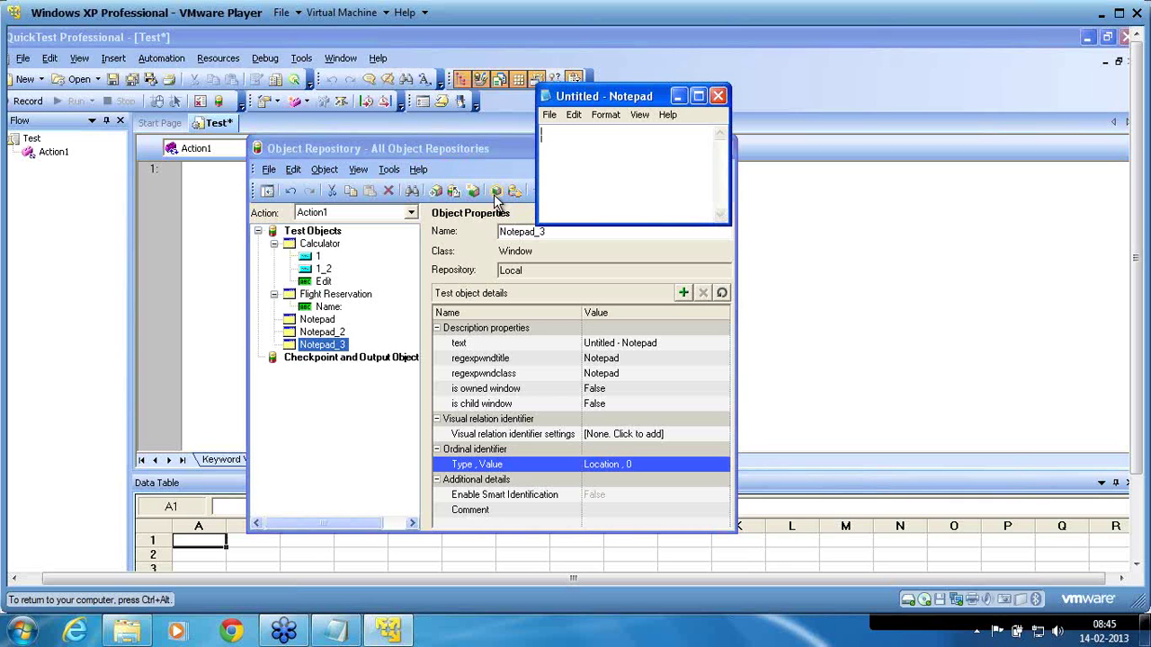
Set Notepad_3's Location ordinal identifier value to 1 and highlight the matching window in the application
click(674, 464)
click(722, 464)
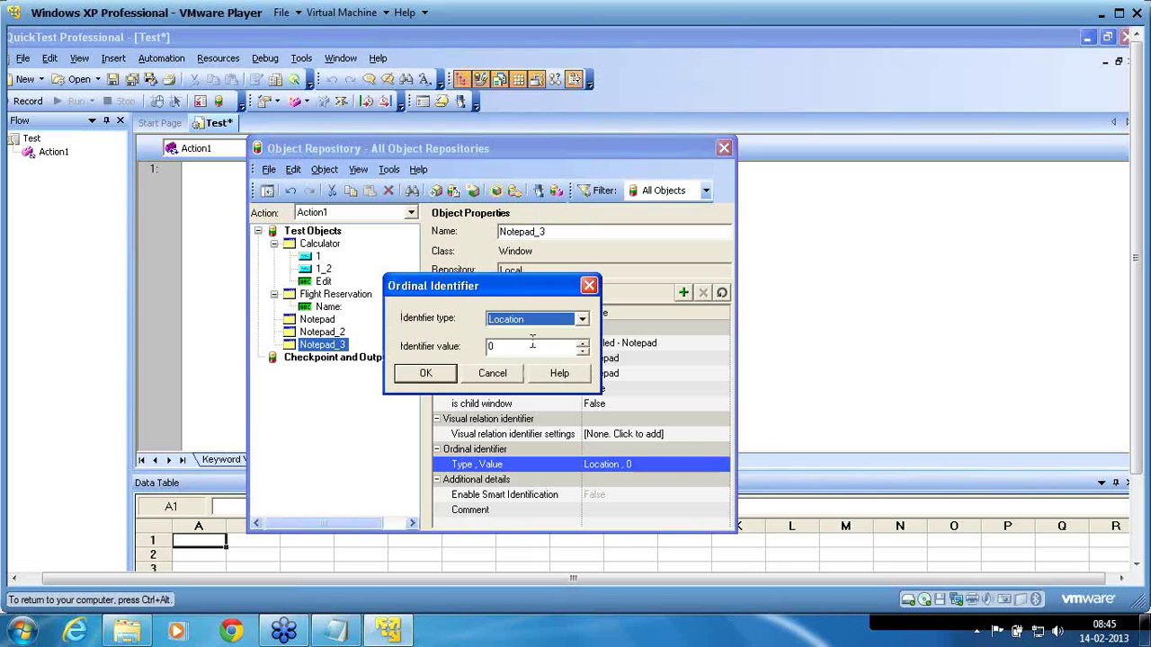
click(582, 346)
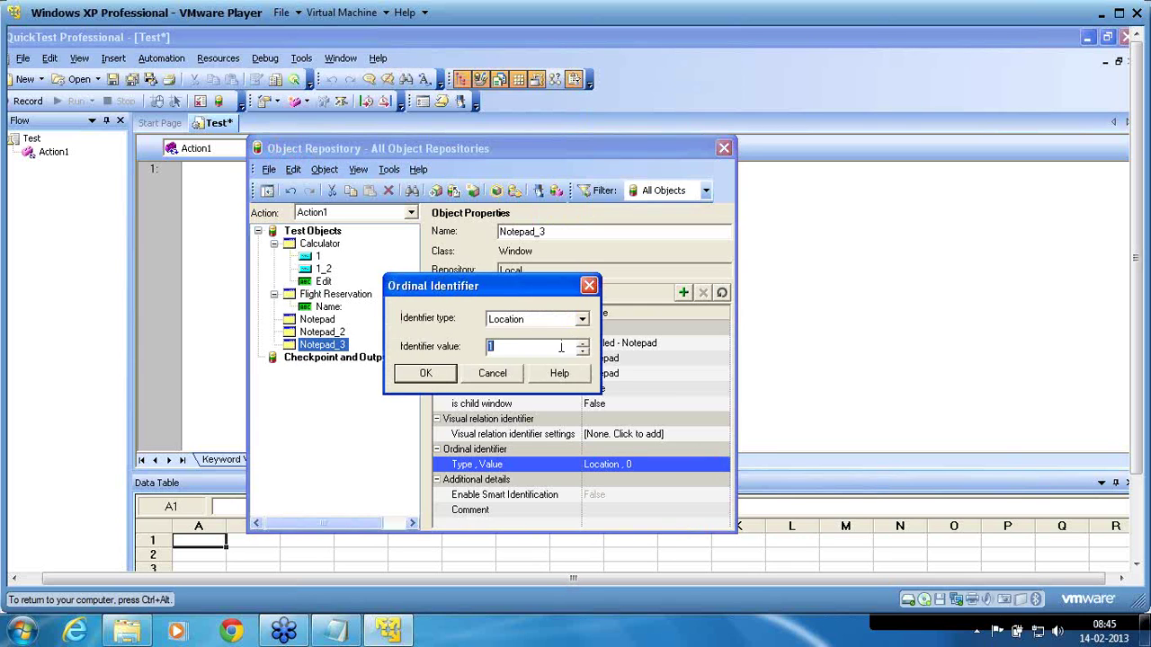
click(419, 374)
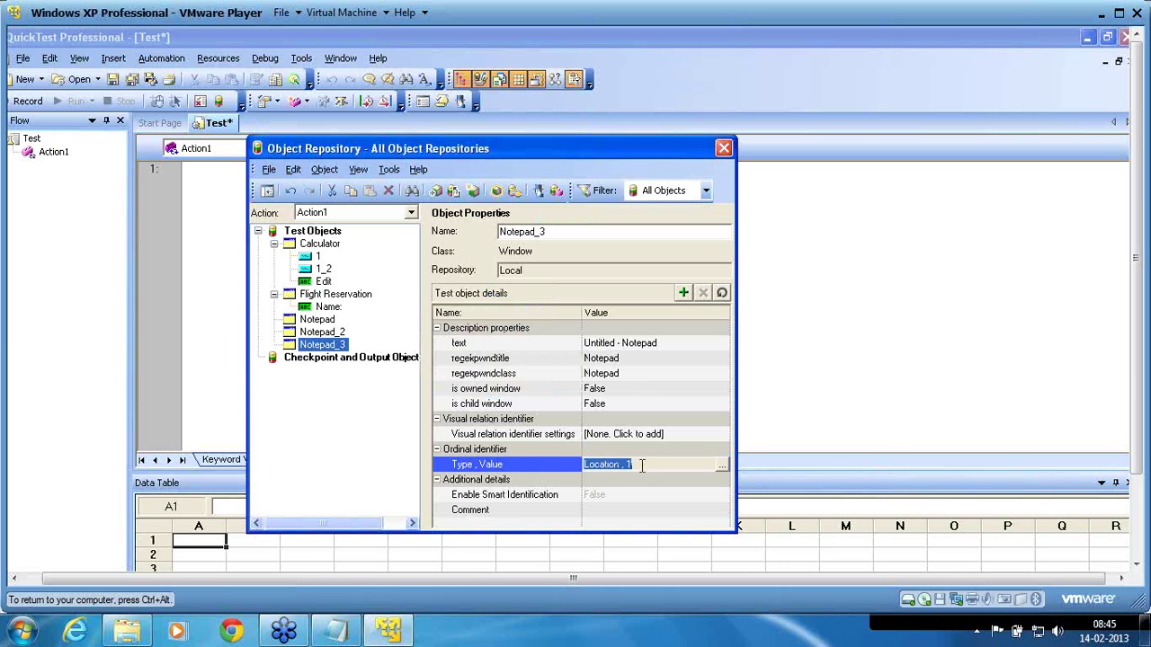
click(496, 192)
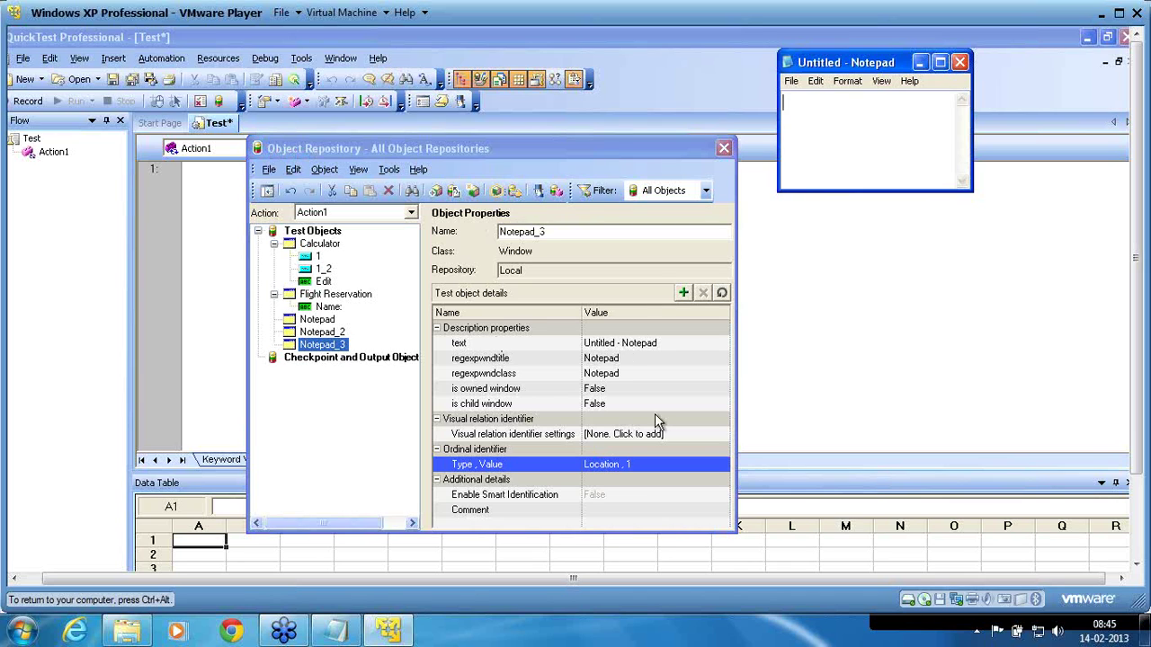
Change Notepad_3's Location ordinal identifier back to 0 and highlight the window it matches in the application
click(676, 465)
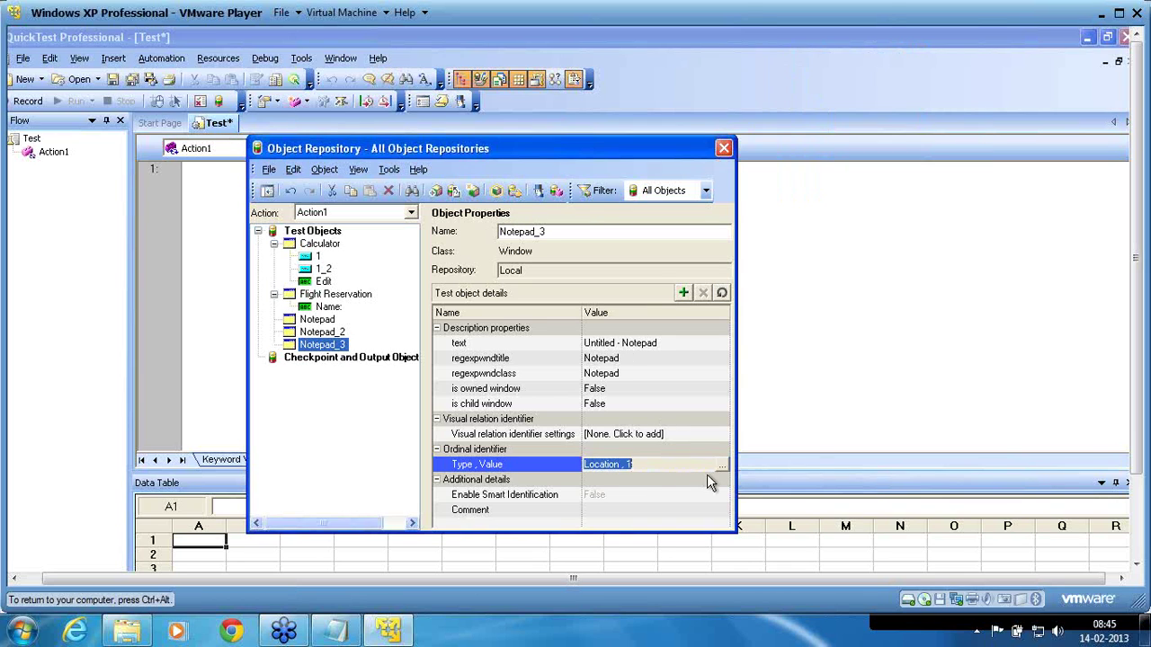
click(723, 466)
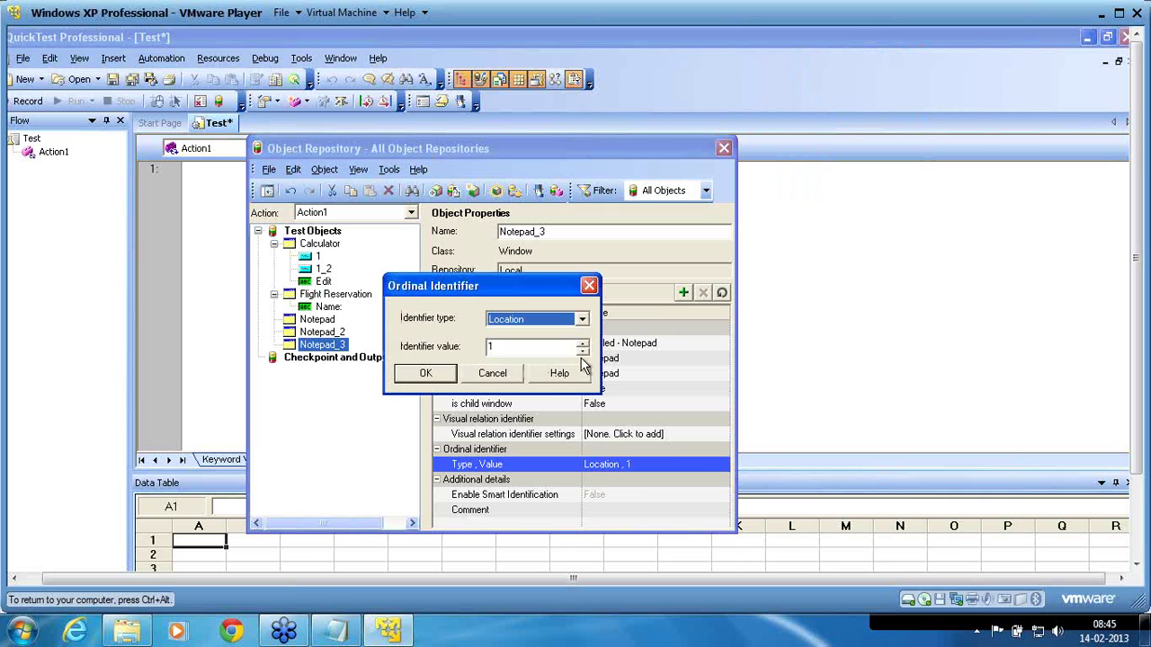
key(Tab)
click(453, 374)
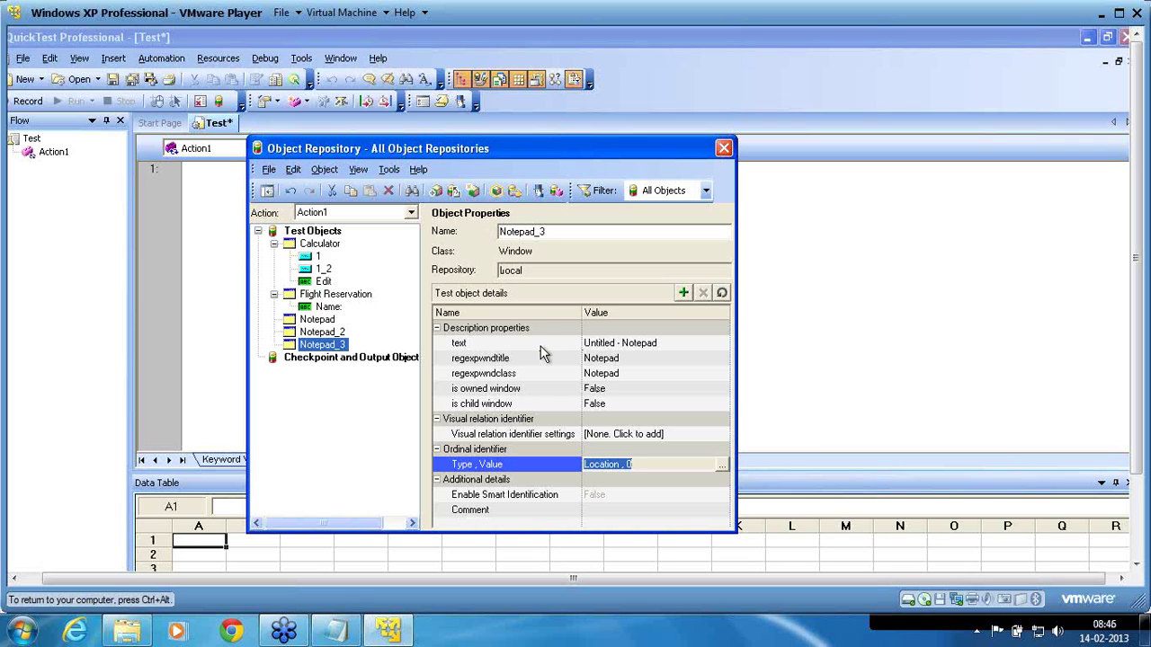
click(495, 191)
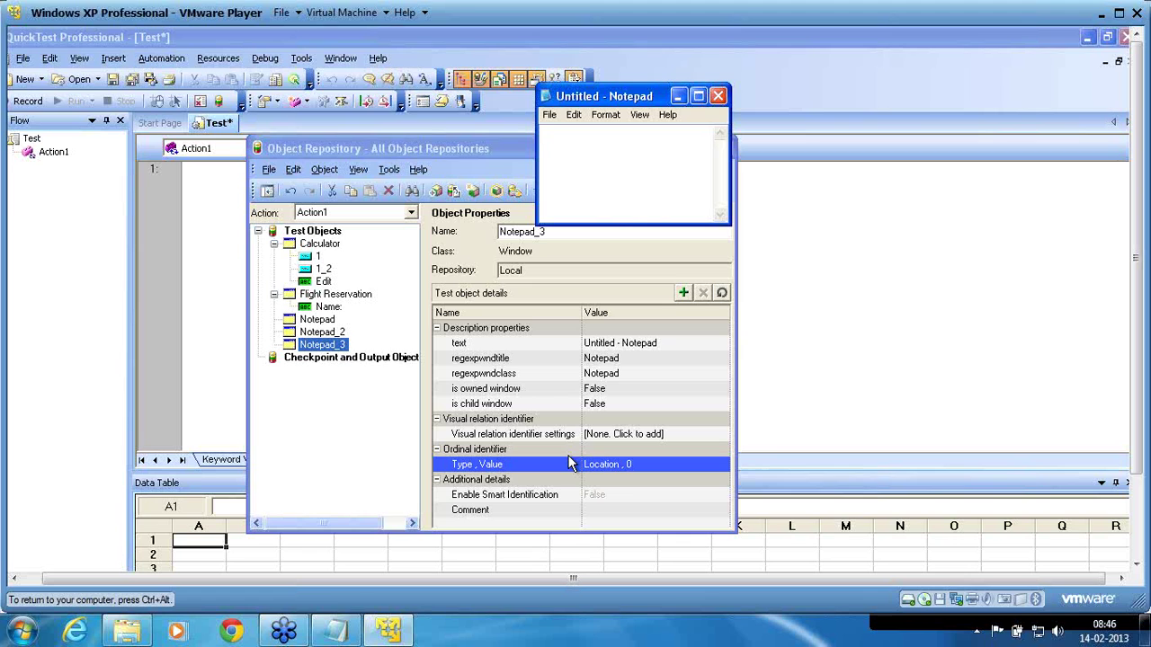
Bring both Untitled Notepad windows into view and move the left one to the right side of the other
key(ctrl+alt)
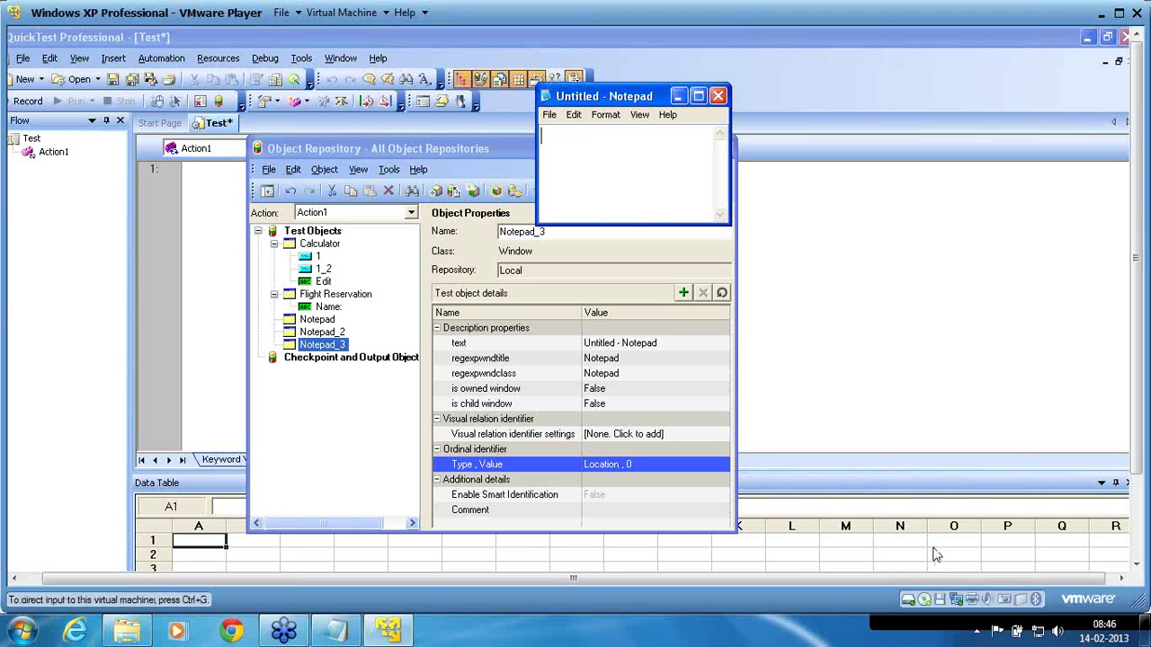
click(1138, 554)
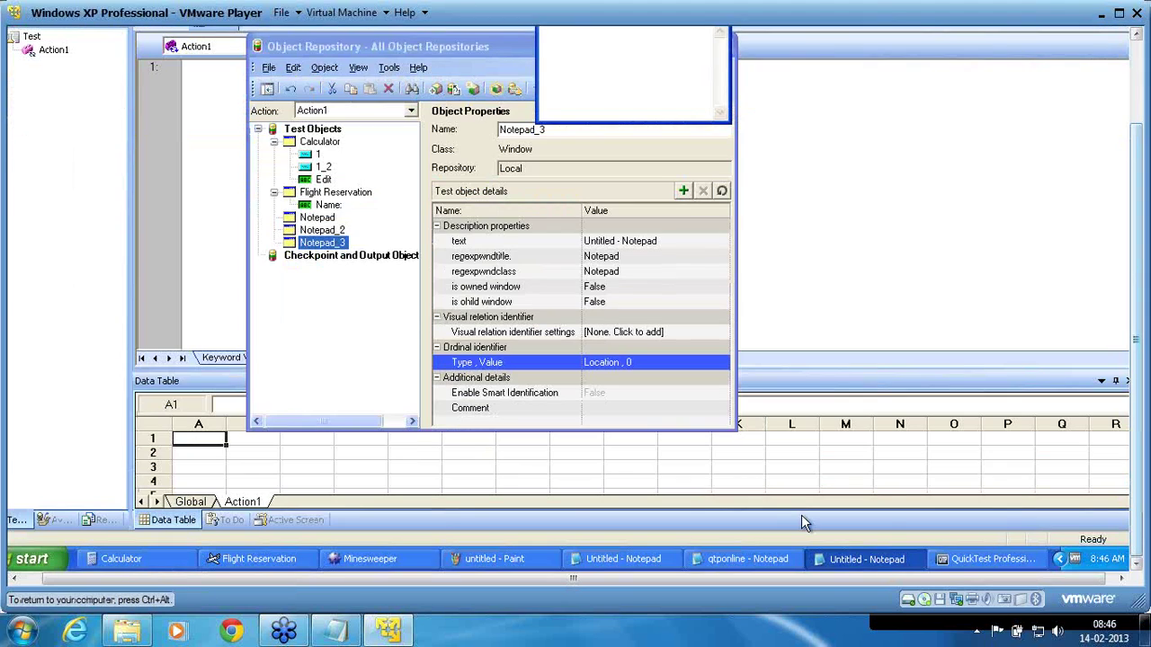
click(653, 559)
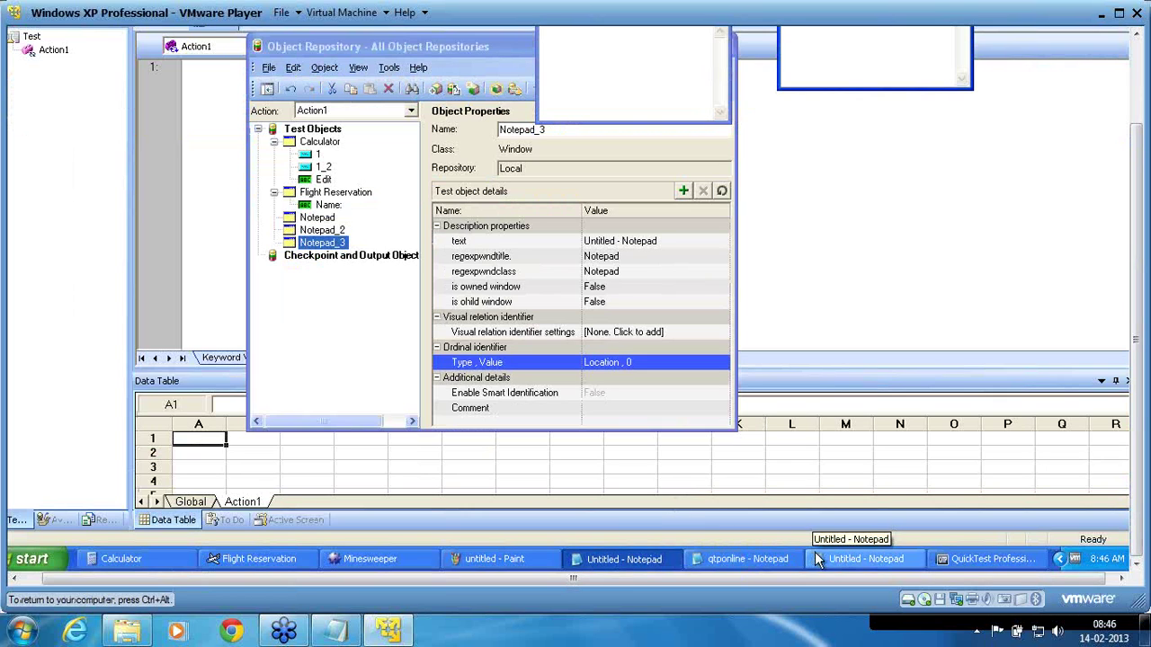
drag(1138, 542, 1134, 461)
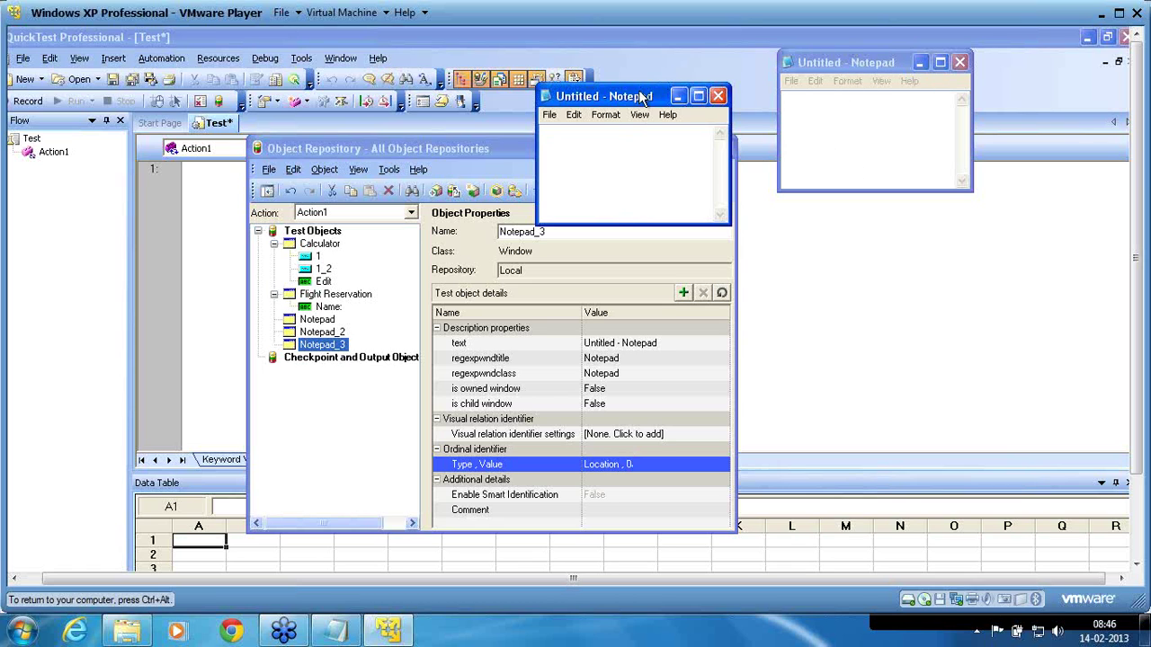
drag(641, 97, 1025, 63)
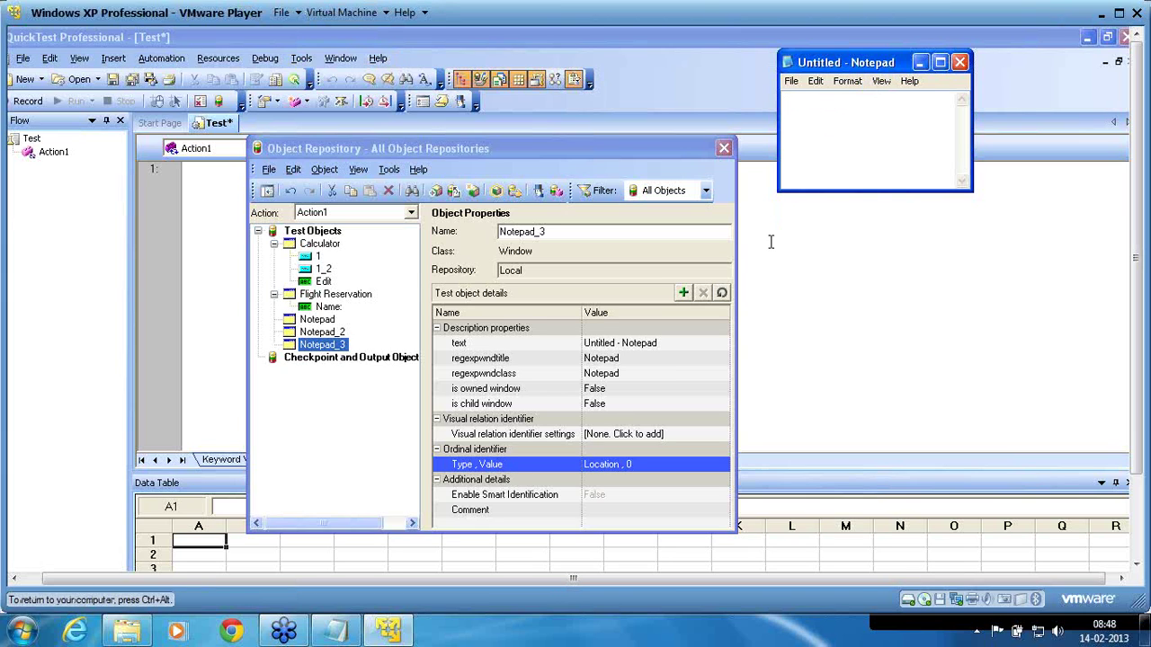
Change Notepad_3's ordinal identifier type to Index with the value 0
click(701, 460)
click(724, 466)
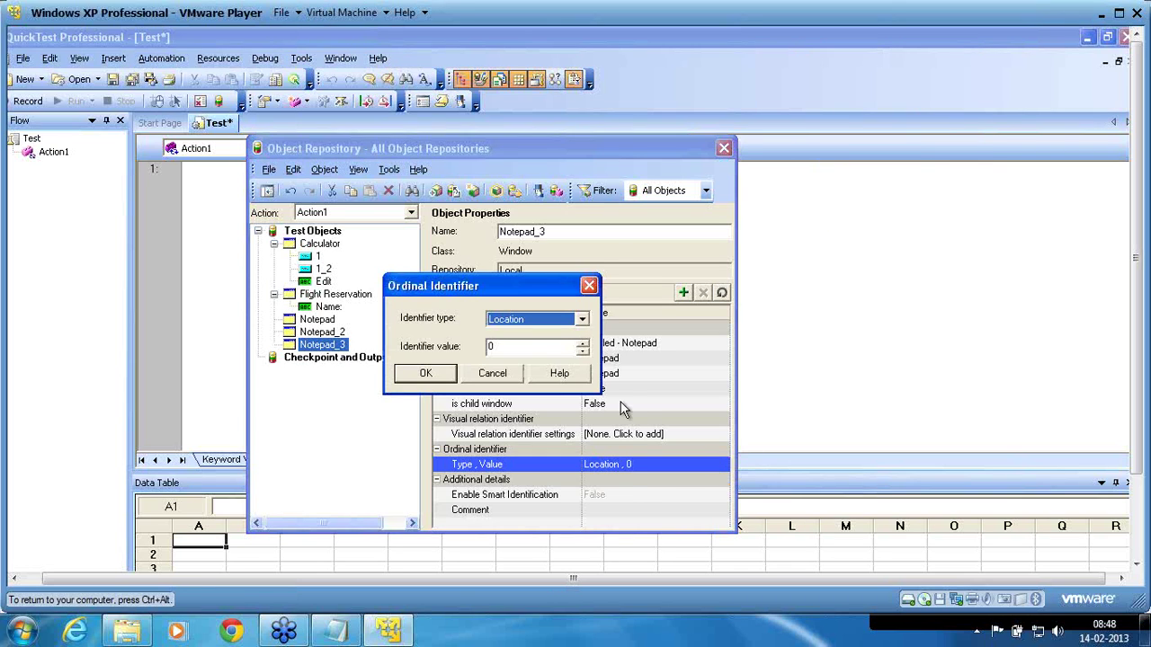
click(583, 343)
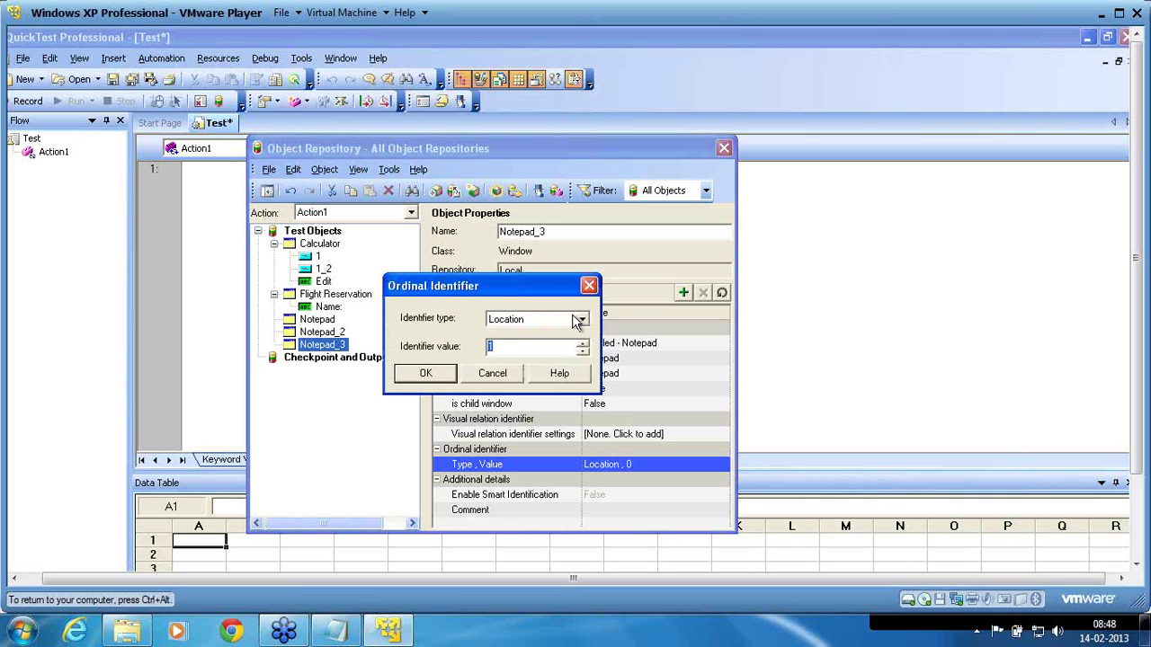
click(582, 319)
click(562, 345)
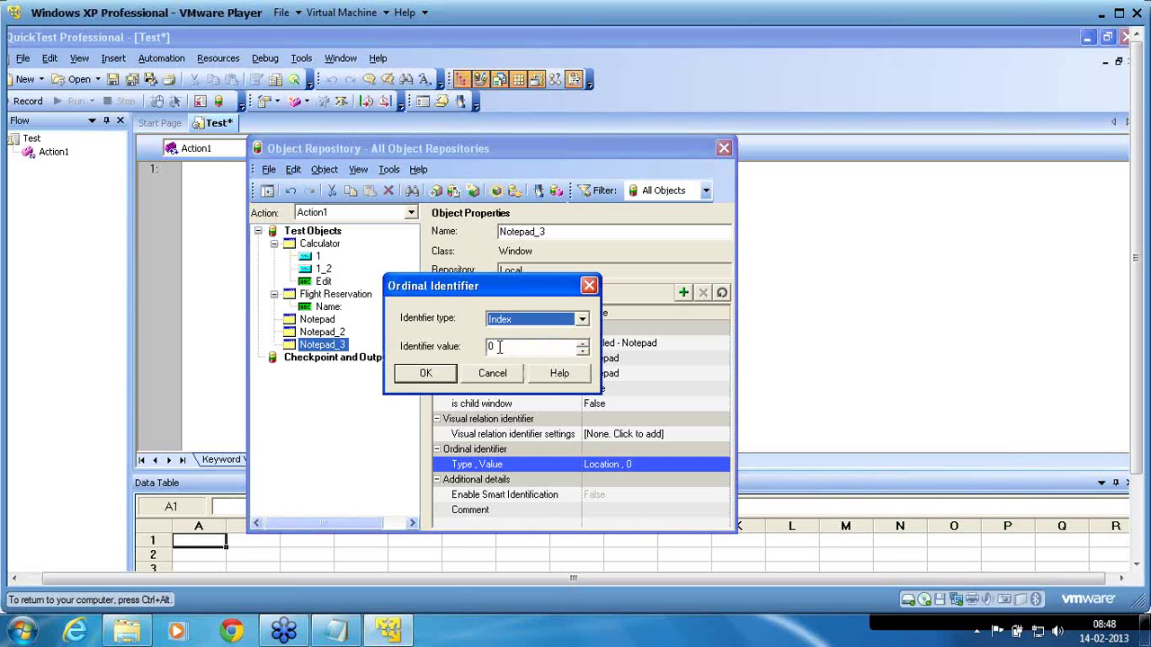
click(426, 373)
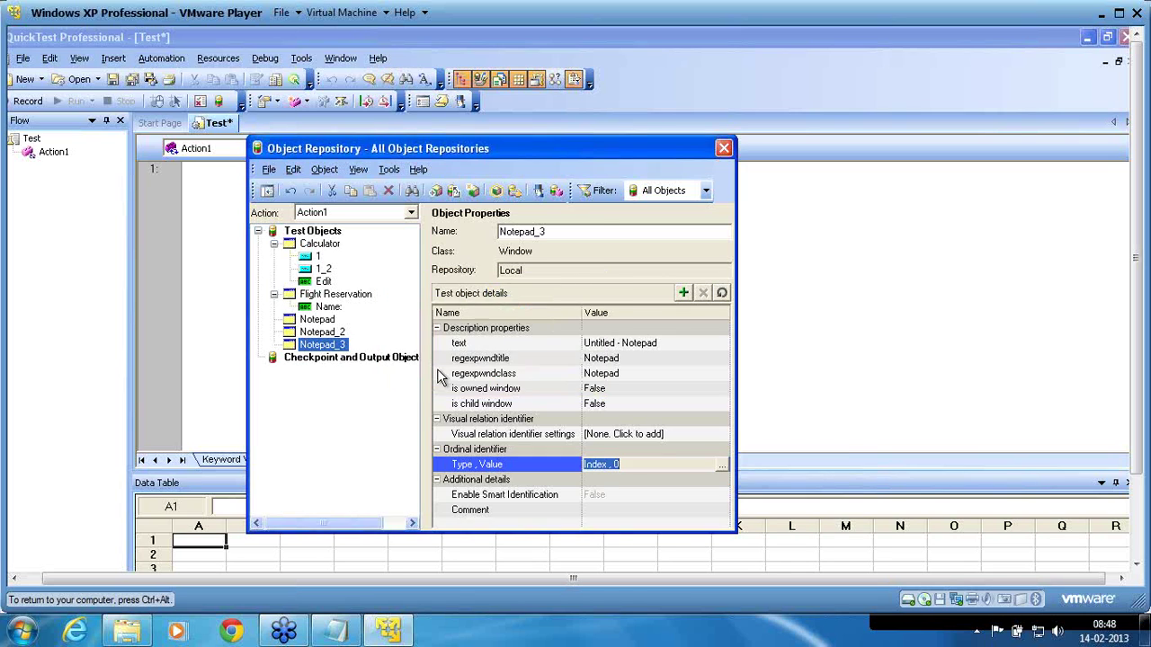
Bring both Untitled Notepad windows to the front of the object repository, leaving the left one active
key(ctrl+alt)
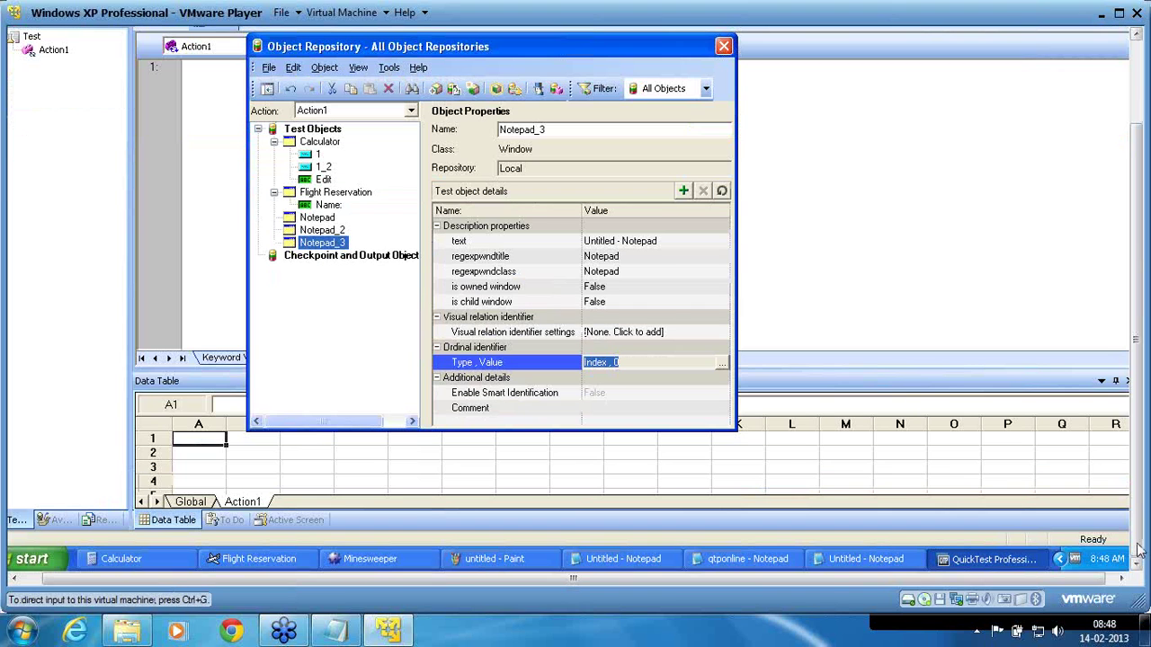
click(831, 557)
click(655, 563)
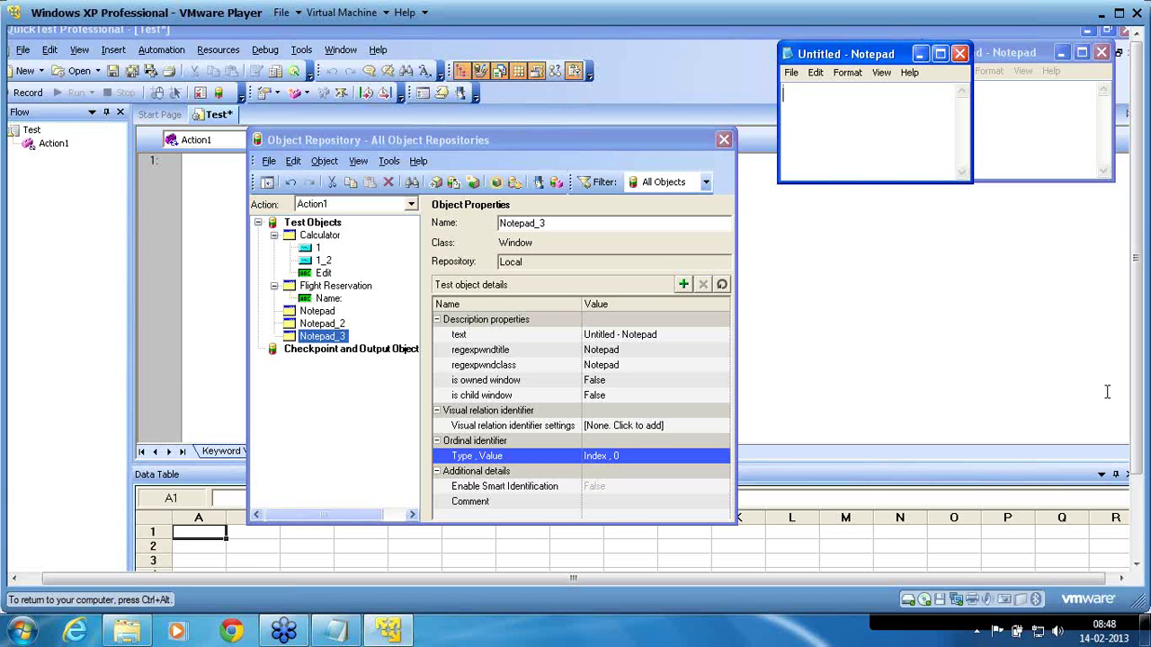
click(894, 97)
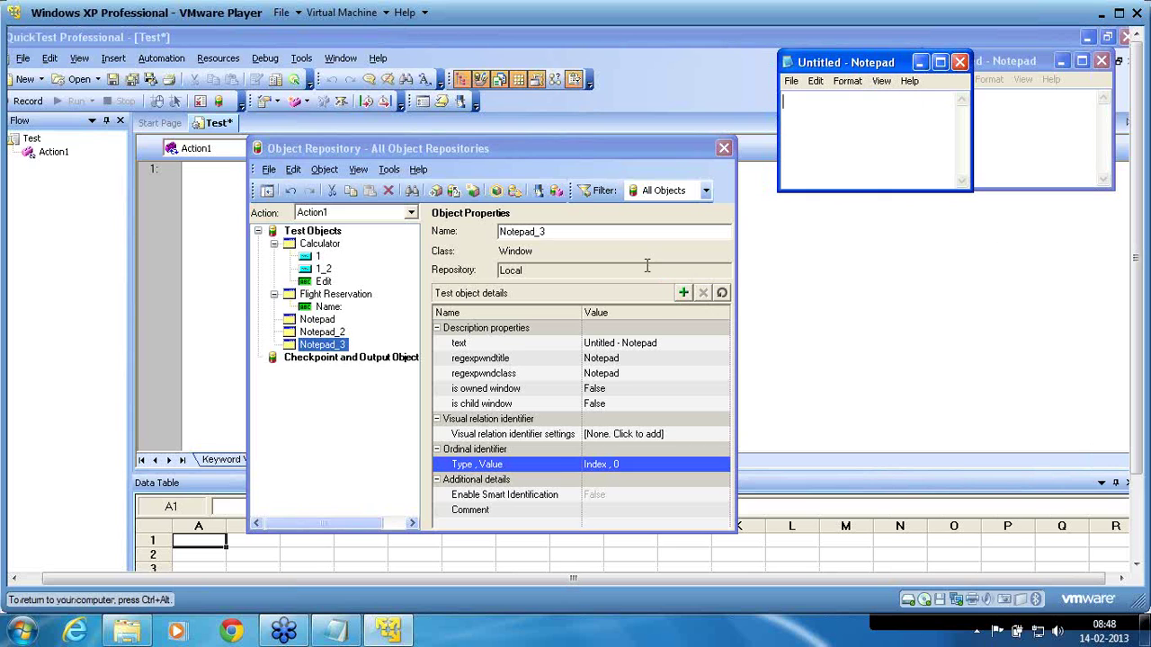
Highlight the window Notepad_3 matches in the application, and set its Index ordinal identifier value to 1
click(491, 197)
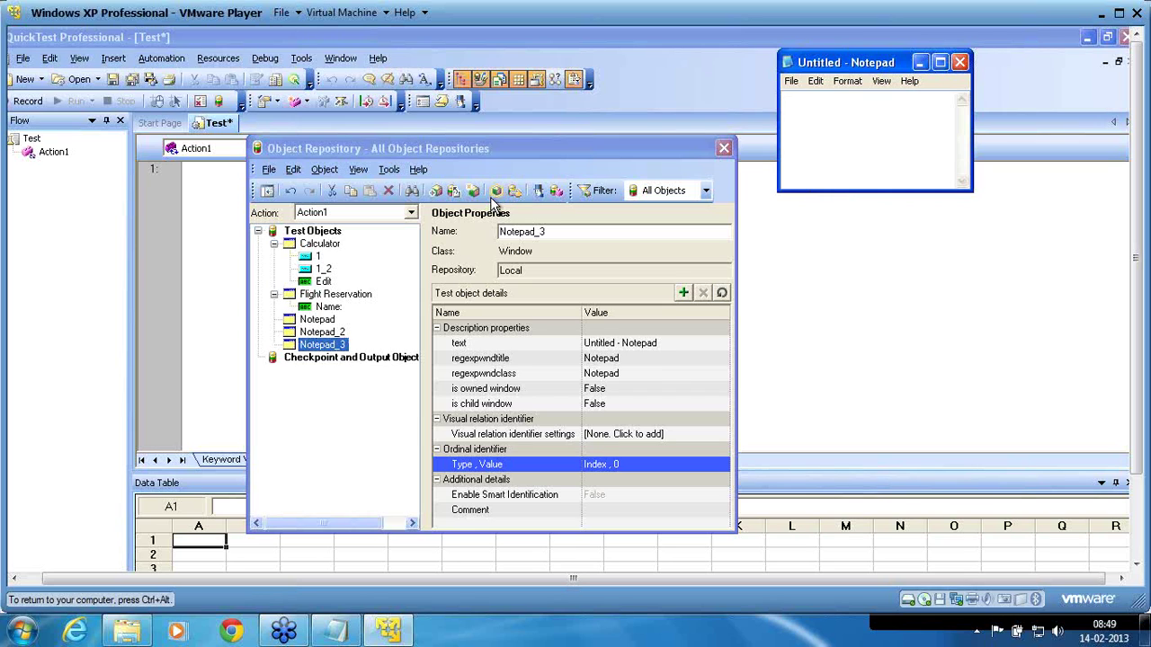
click(671, 464)
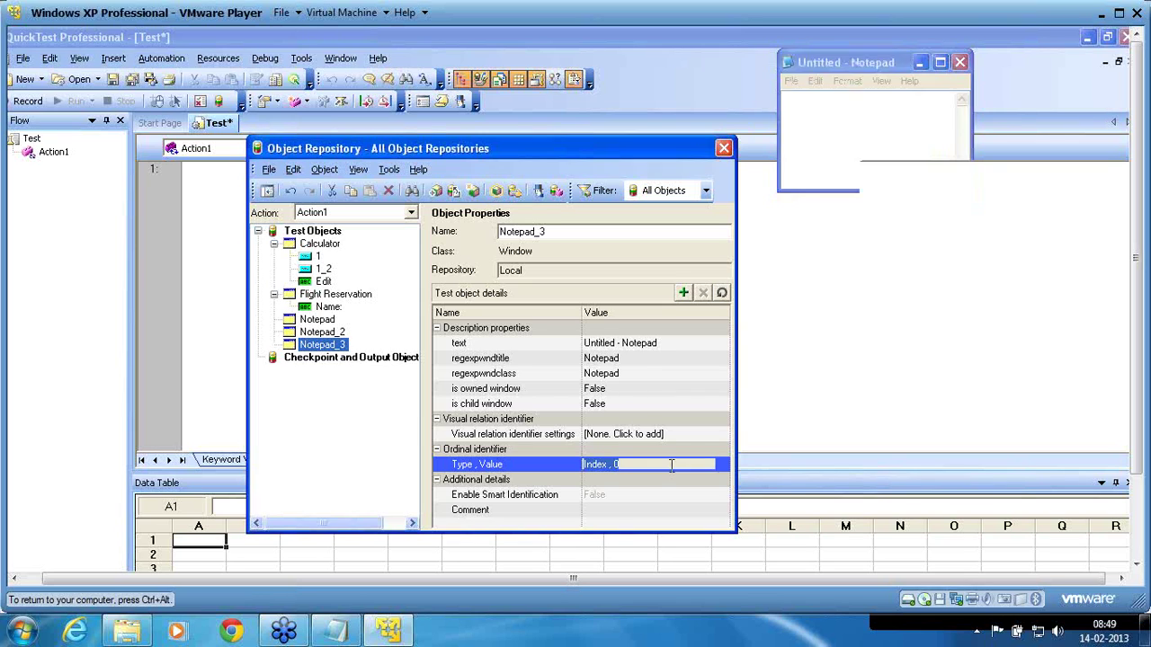
click(723, 469)
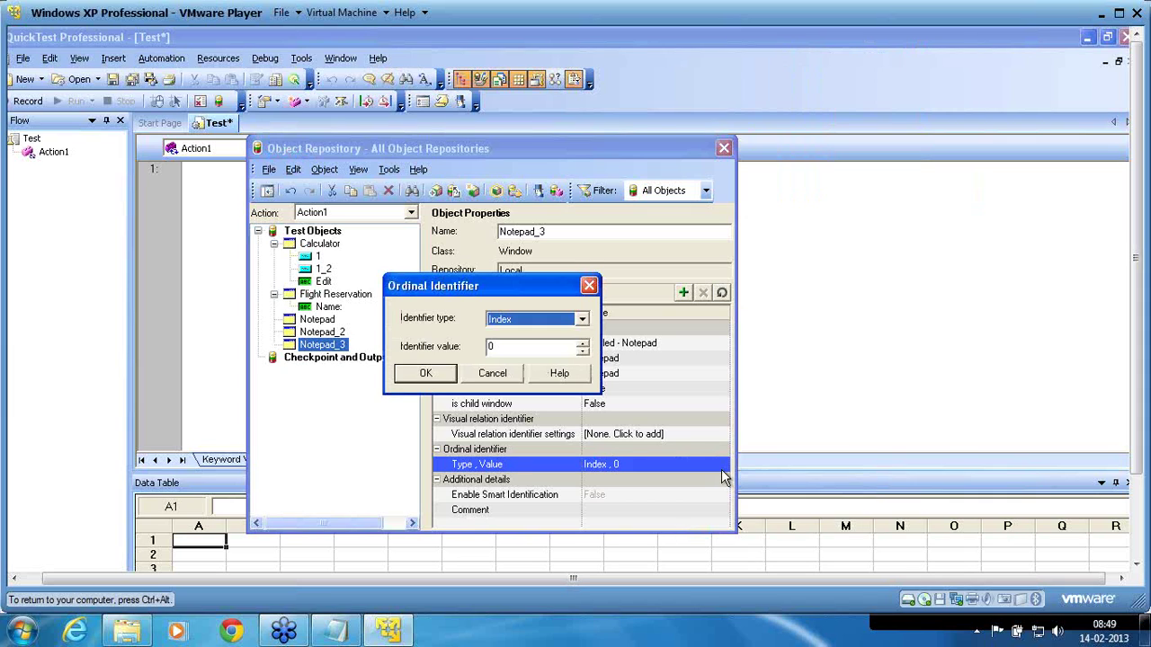
click(584, 343)
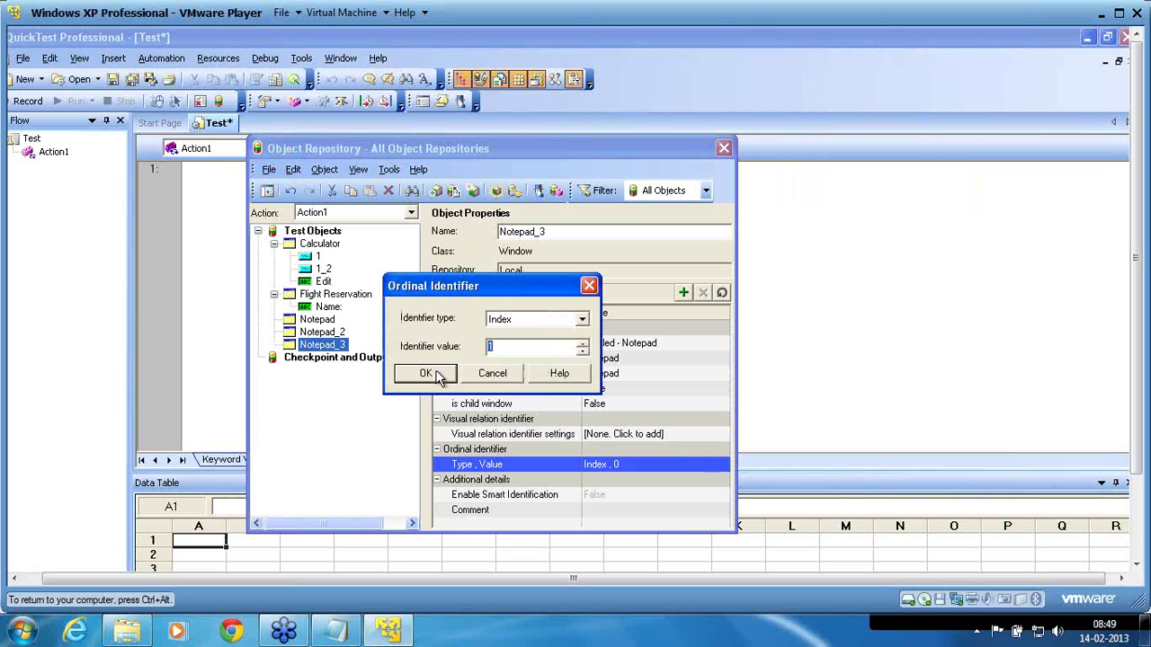
click(426, 373)
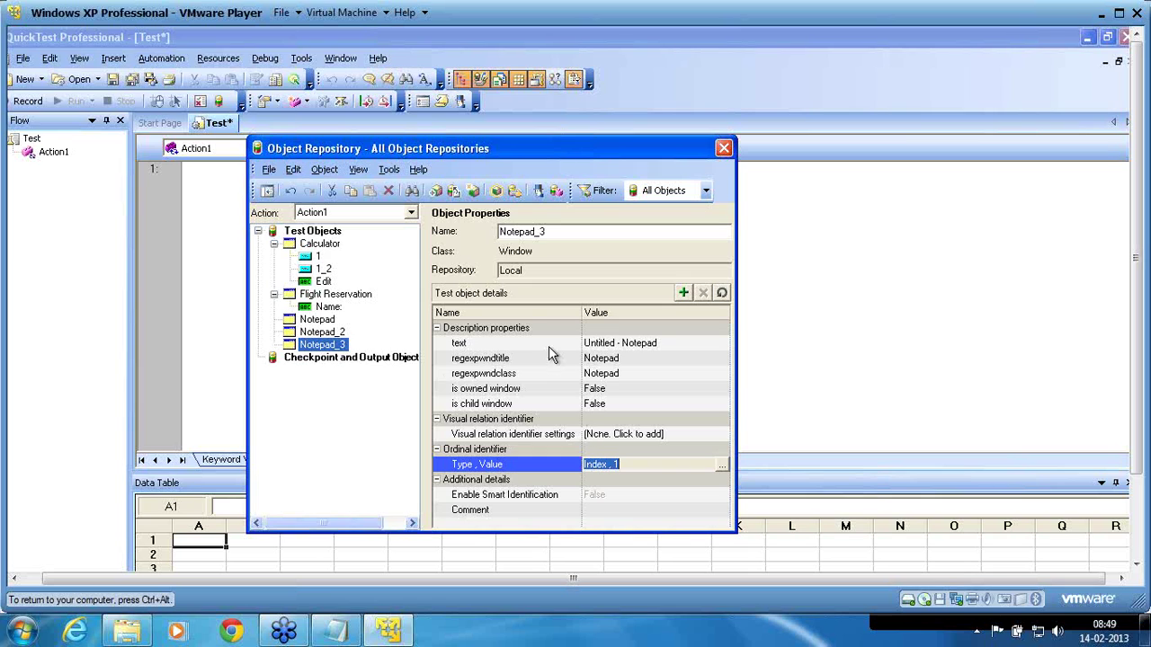
Highlight the window Notepad_3 matches in the application with Index 1, repeating the check
click(495, 192)
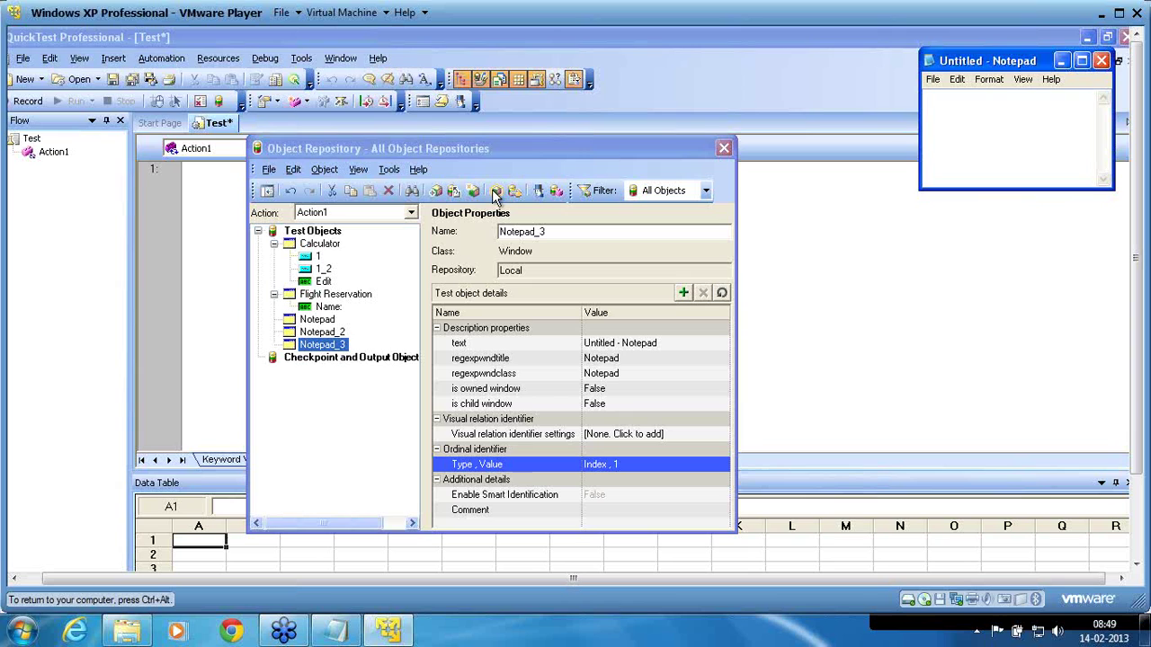
click(494, 191)
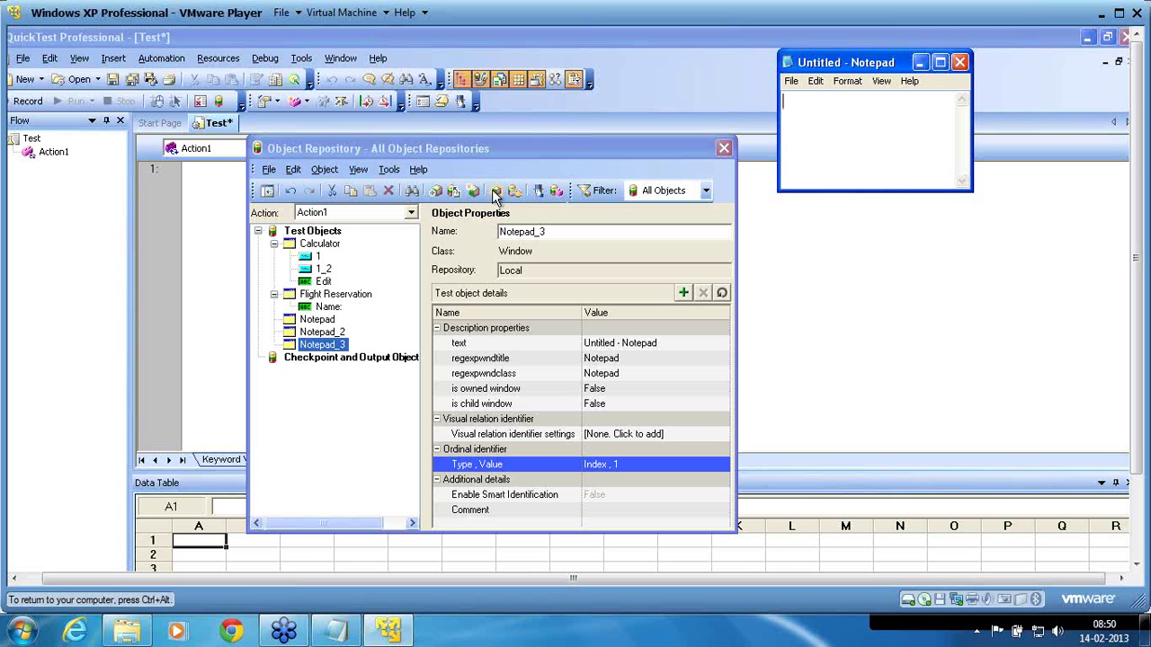
click(494, 192)
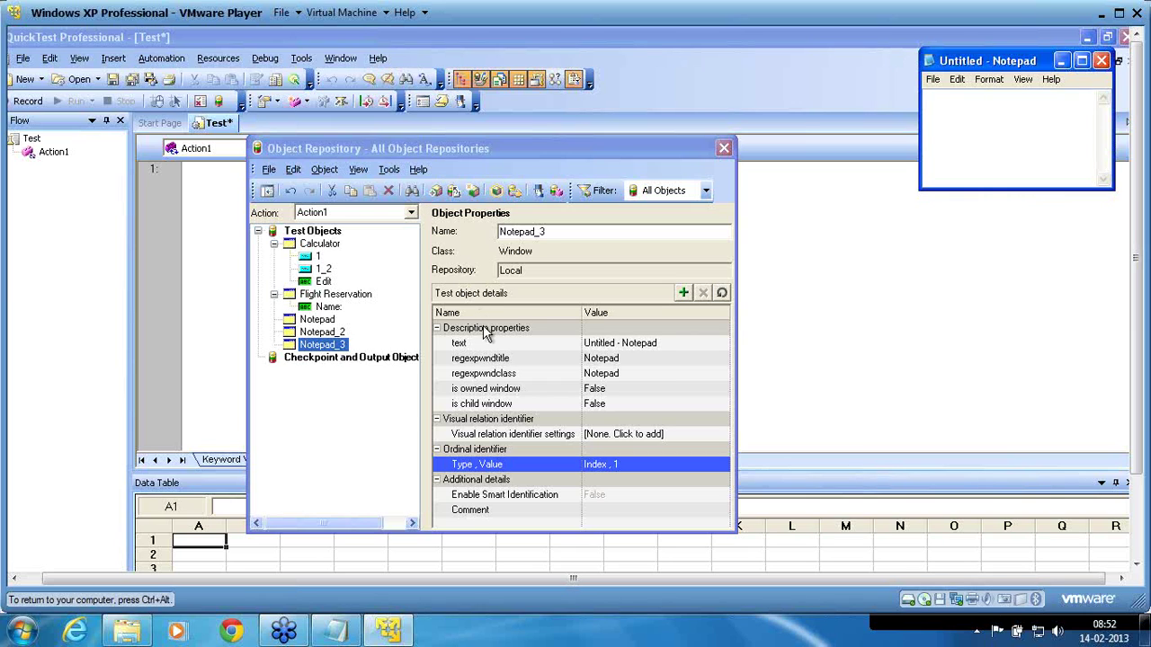
Examine Notepad_3's description properties: regexpwndtitle, regexpwndclass, is owned window, is child window and text
click(493, 359)
click(498, 376)
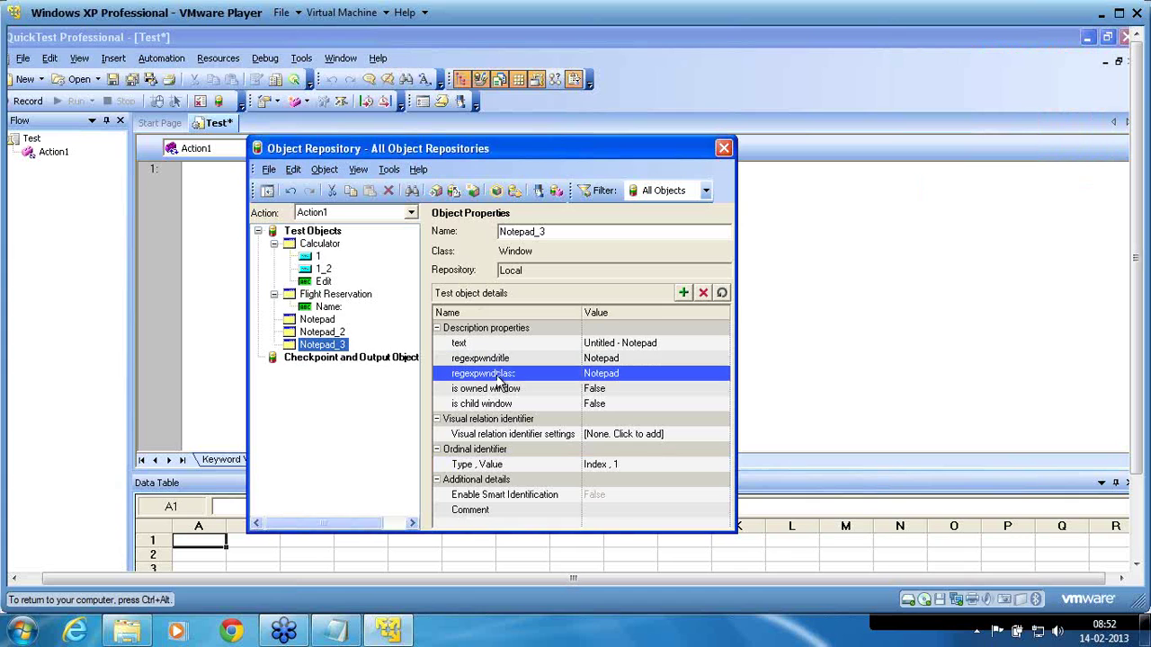
click(506, 393)
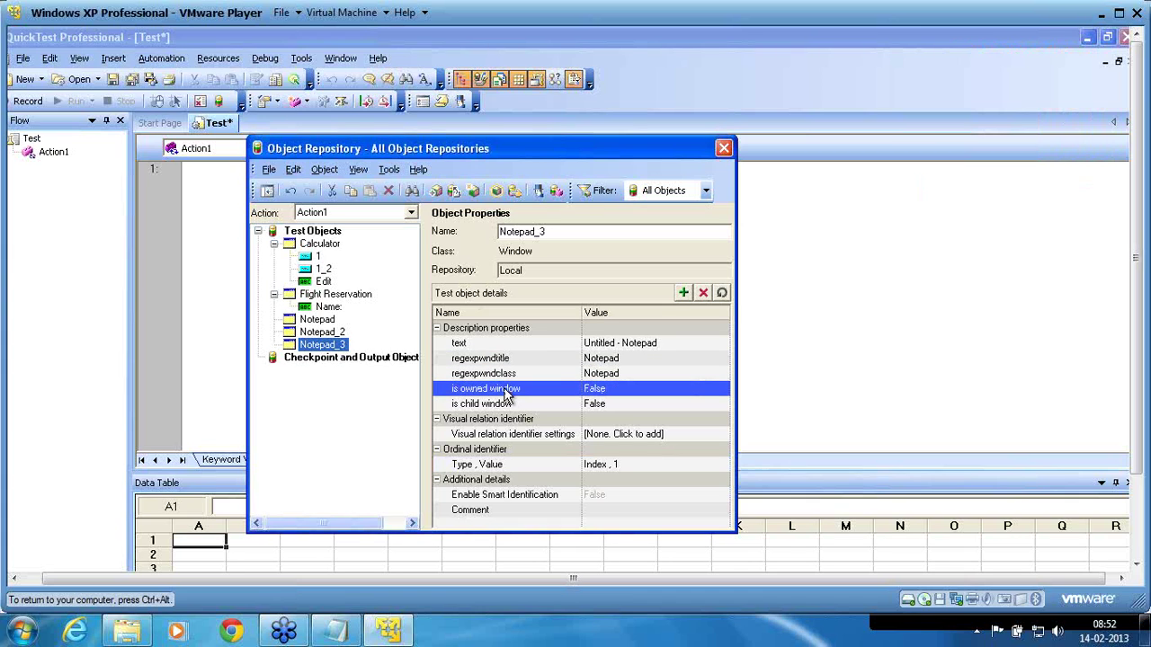
click(511, 406)
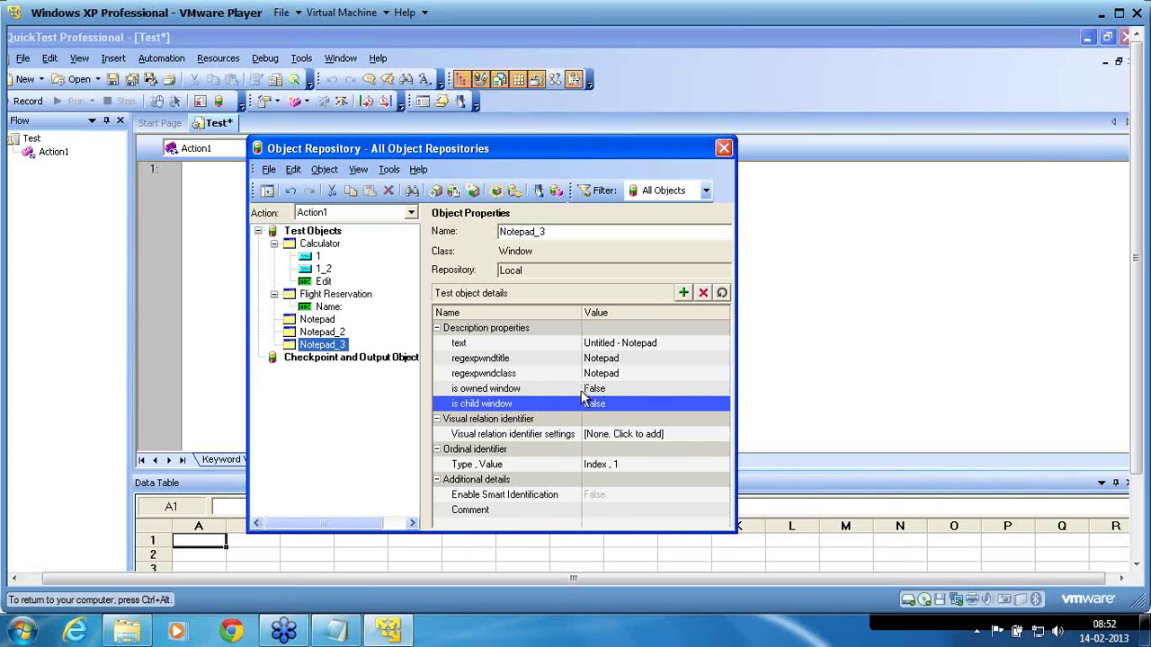
click(539, 346)
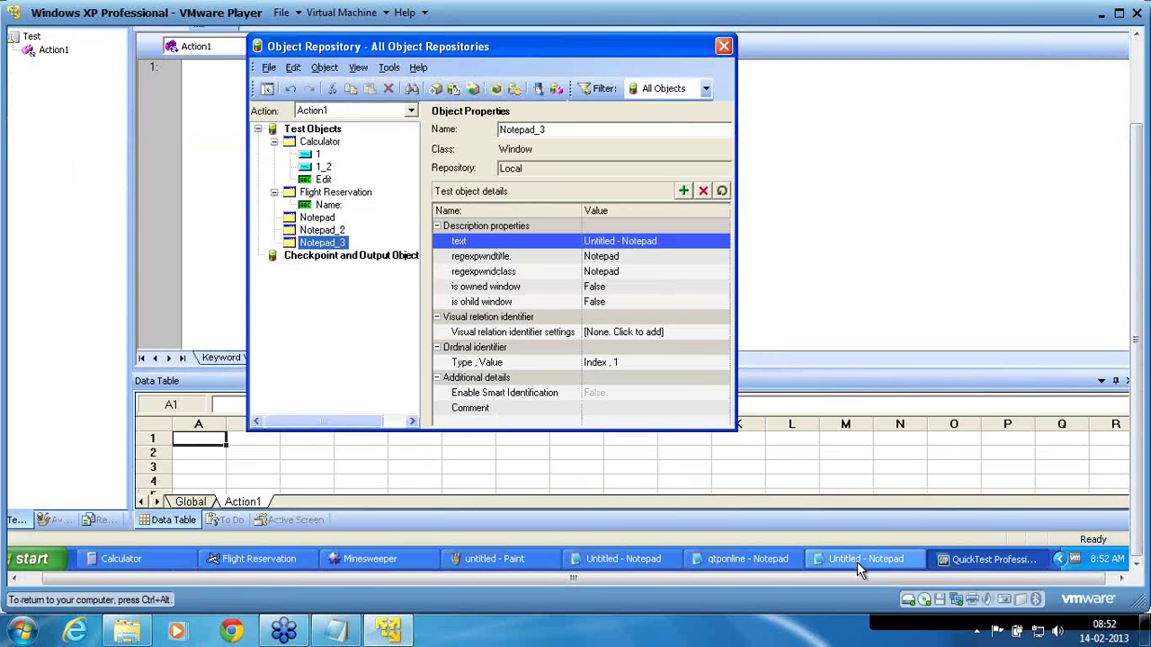
Bring the two Untitled Notepad windows and the qtponline window into view, and move the left Untitled window further left
click(773, 561)
click(640, 562)
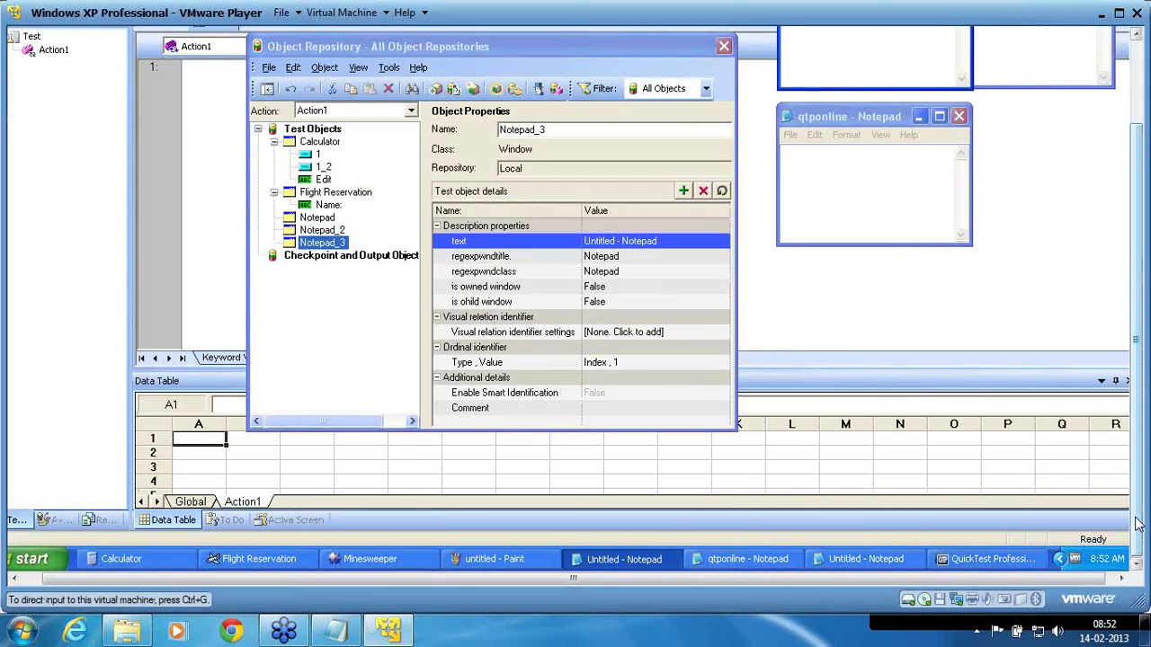
scroll(1137, 524, up, 3)
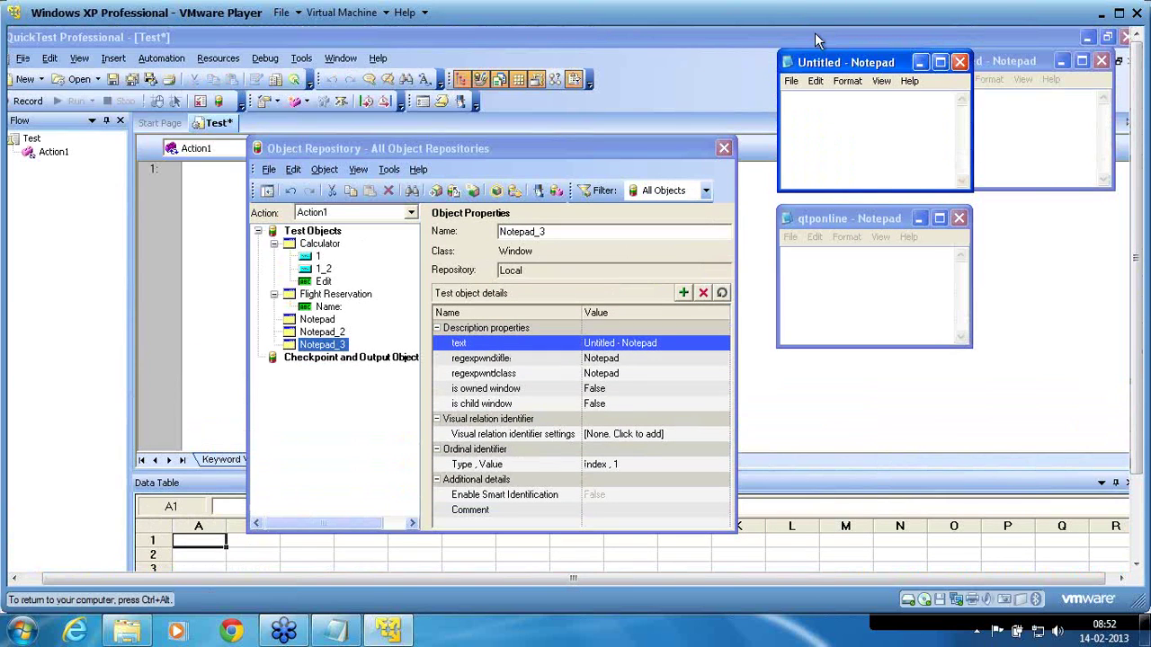
drag(825, 58, 732, 51)
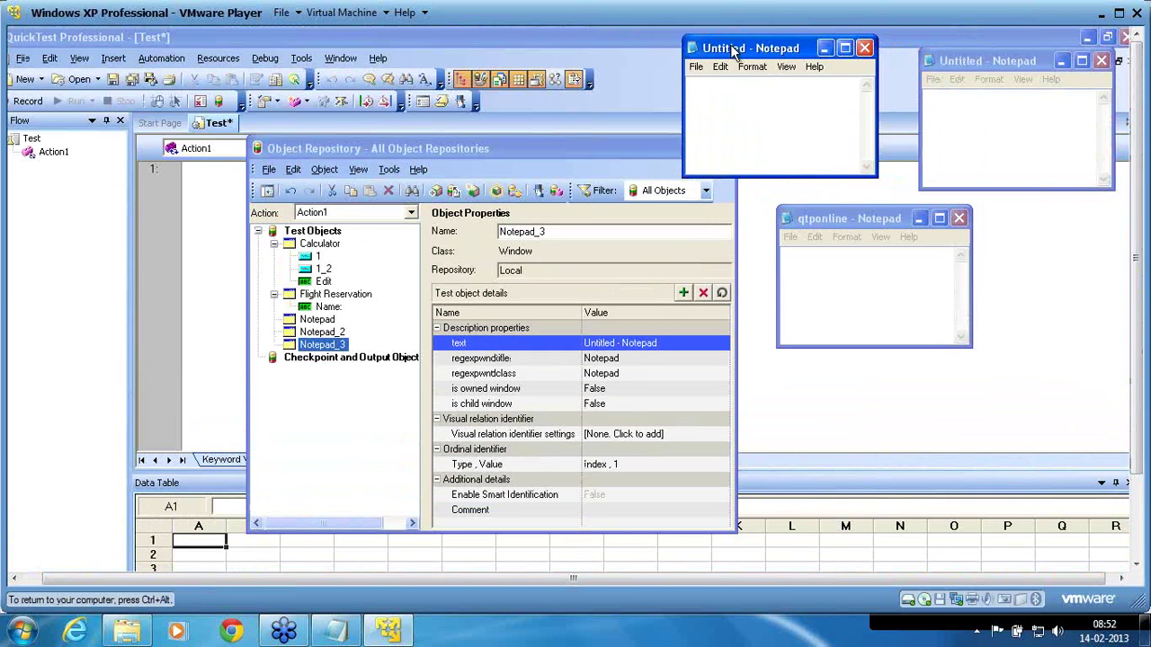